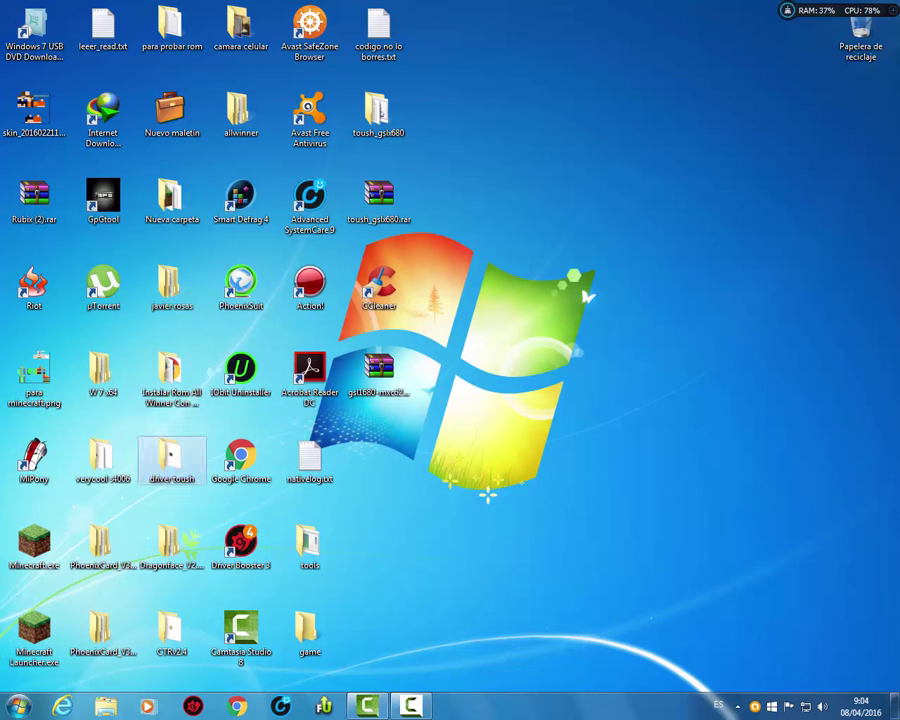
Extract 16-zet6221.rar from the driver toush desktop folder into its own 16-zet6221 subfolder and open that subfolder
double_click(171, 460)
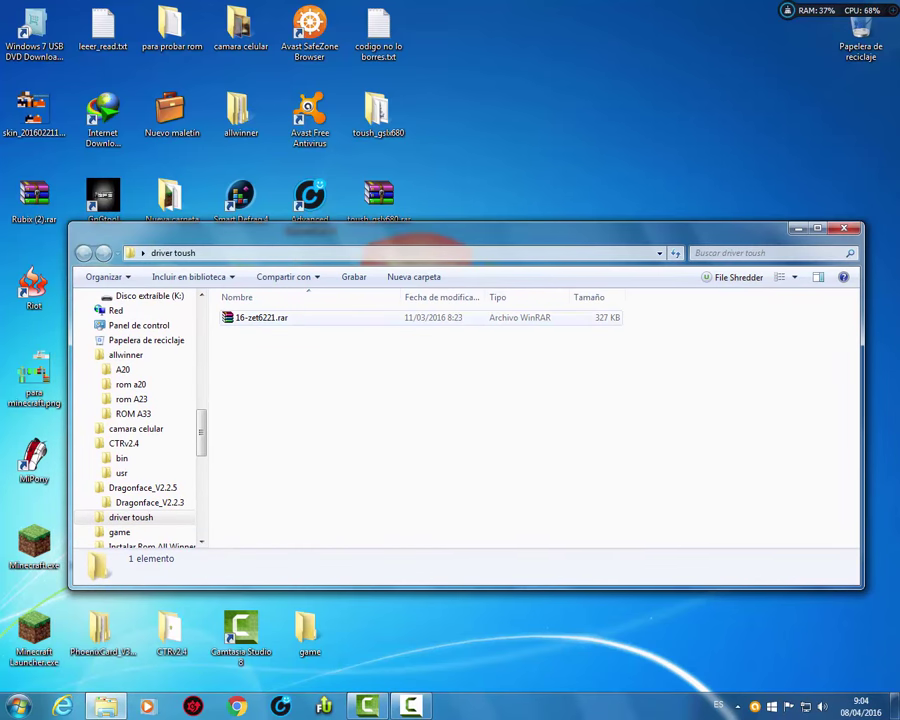
right_click(266, 319)
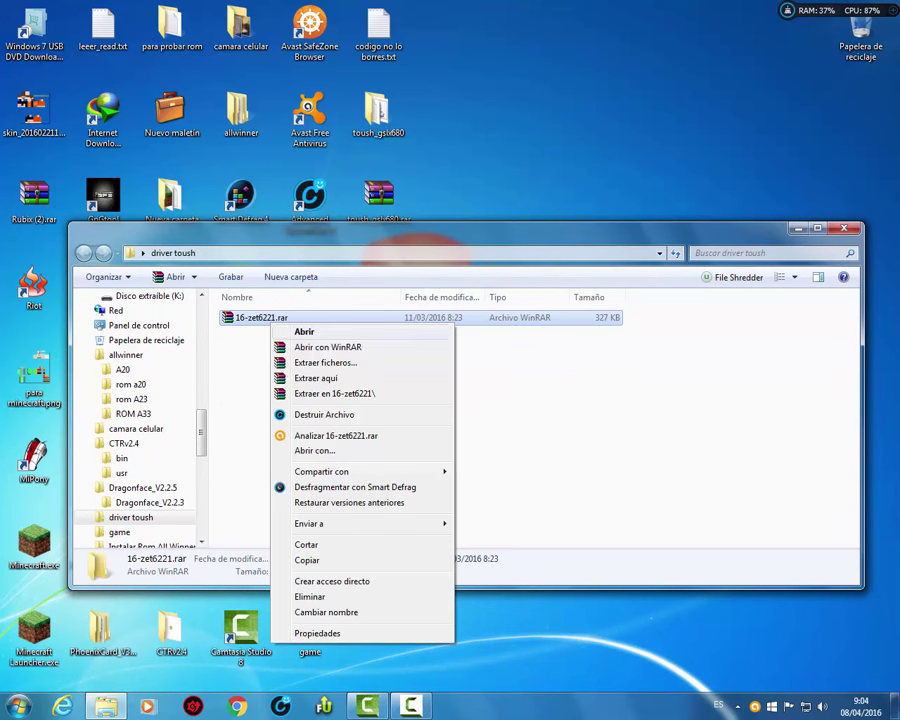
click(334, 393)
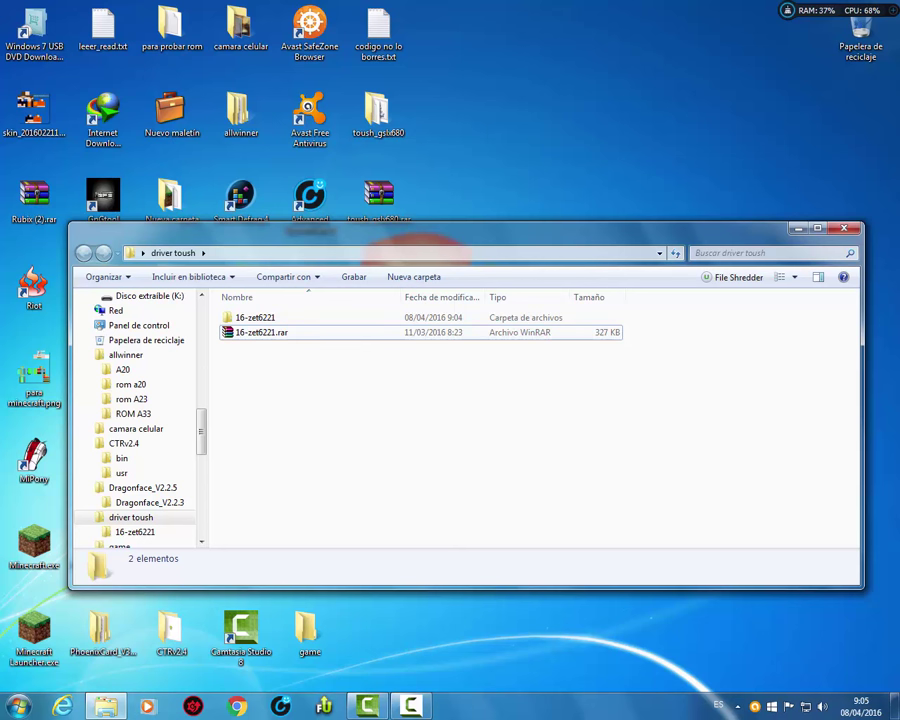
double_click(255, 317)
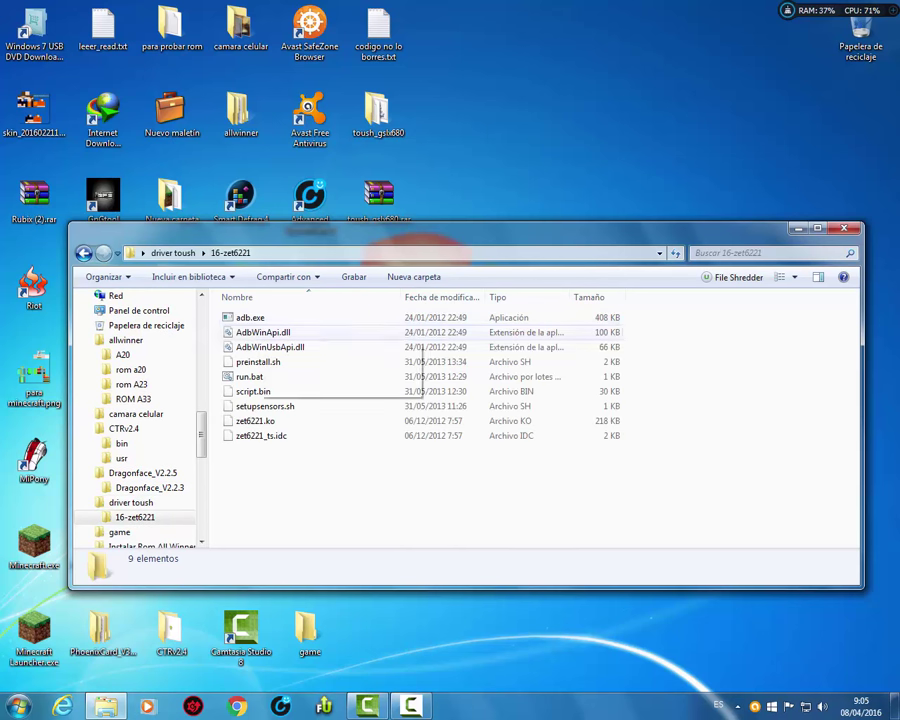
drag(400, 228, 444, 194)
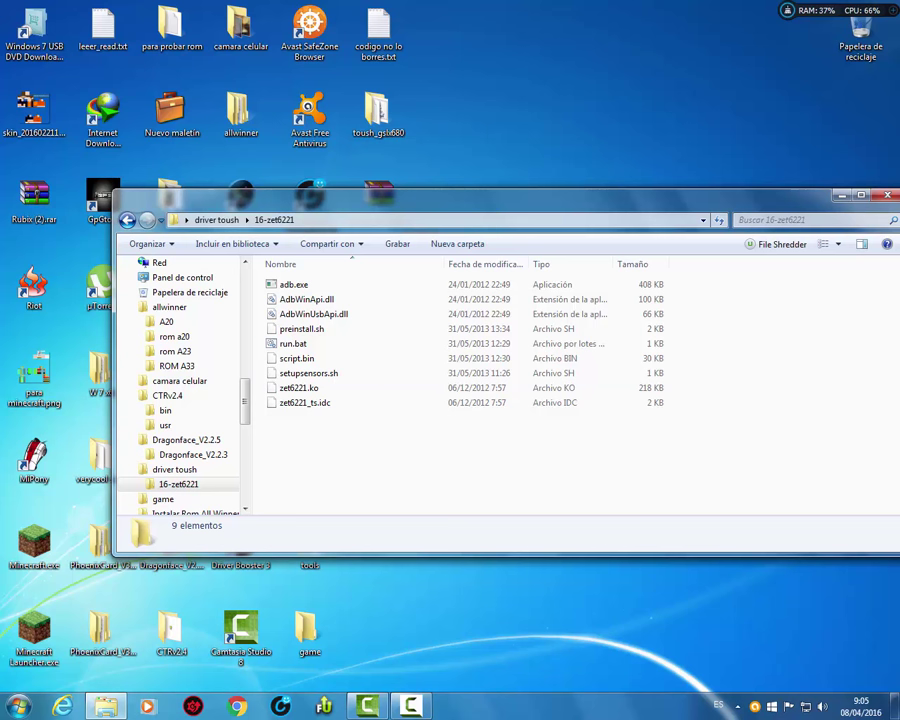
Safely eject the connected Android USB device
click(737, 706)
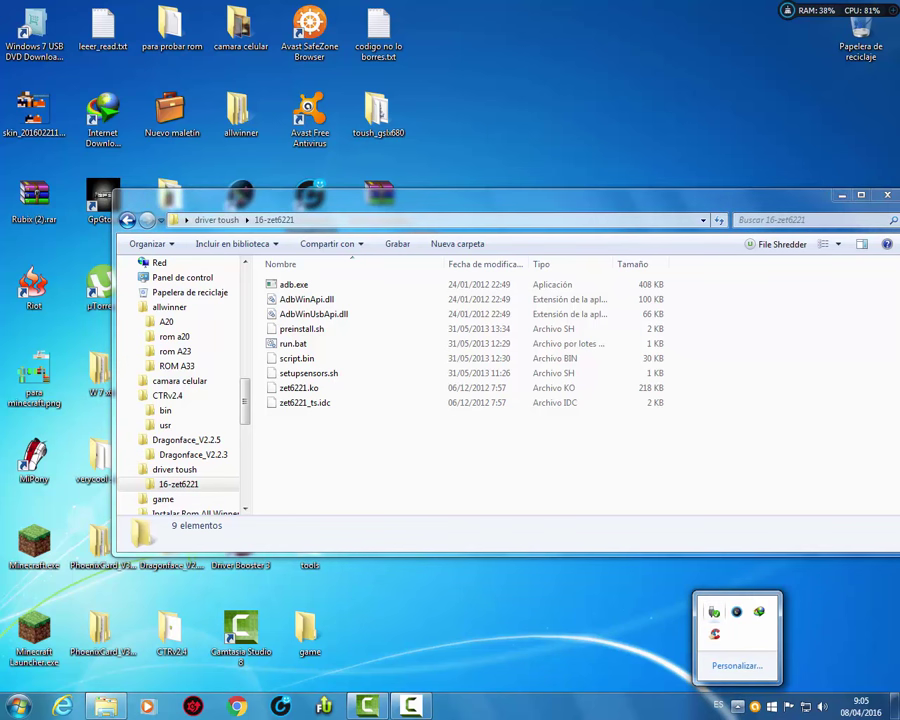
click(714, 611)
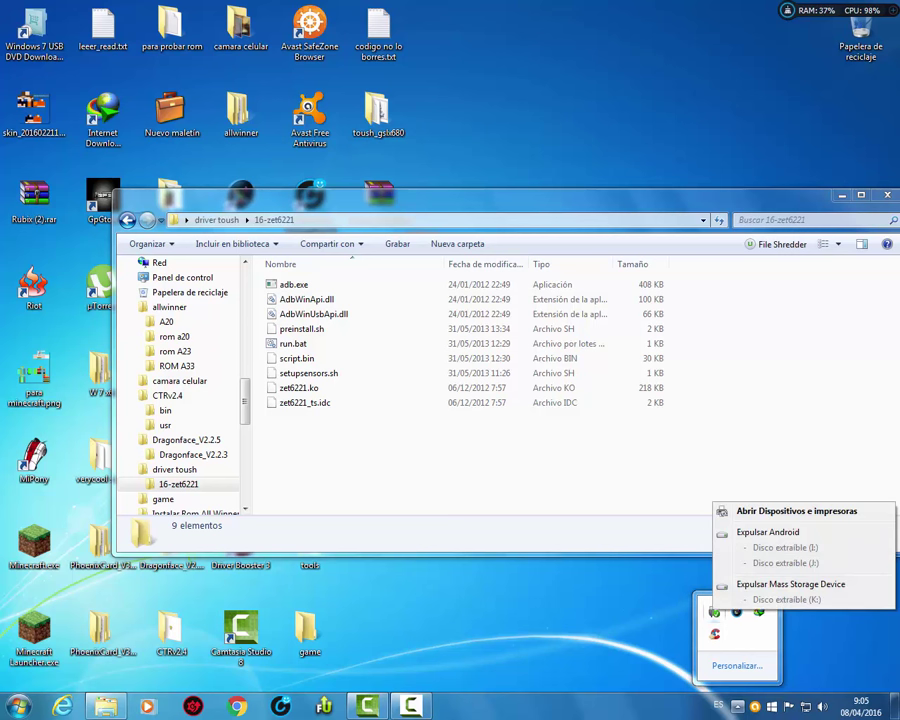
click(765, 535)
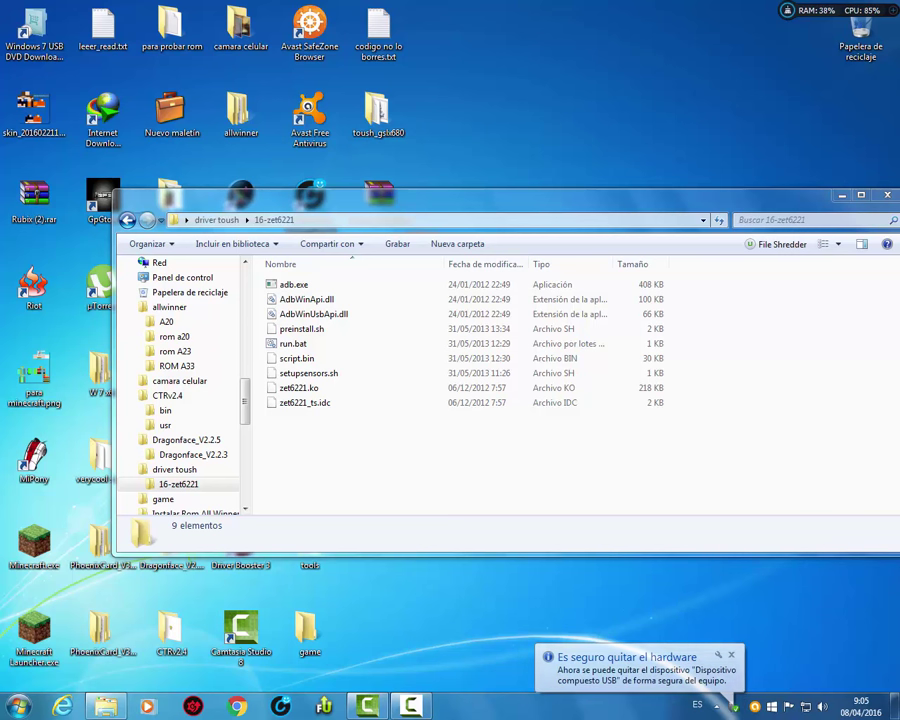
scroll(180, 385, down, 1)
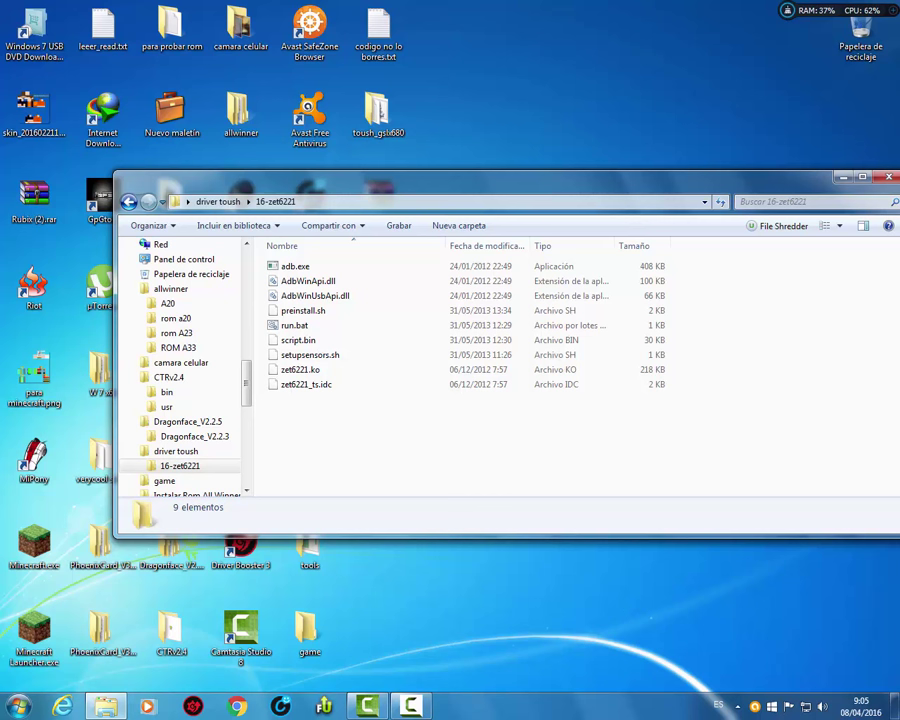
drag(500, 177, 480, 171)
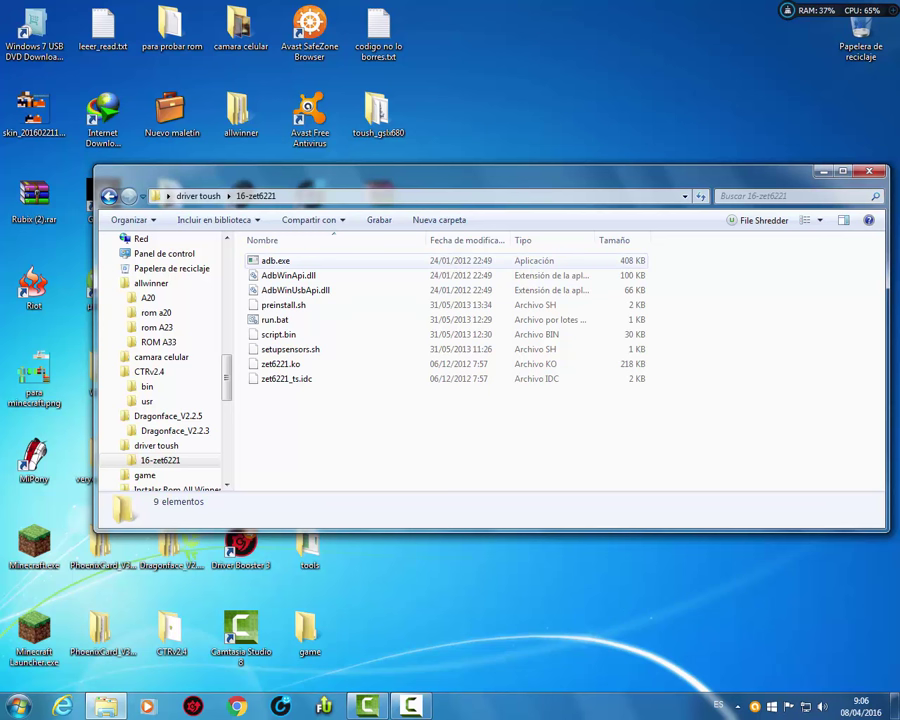
click(276, 260)
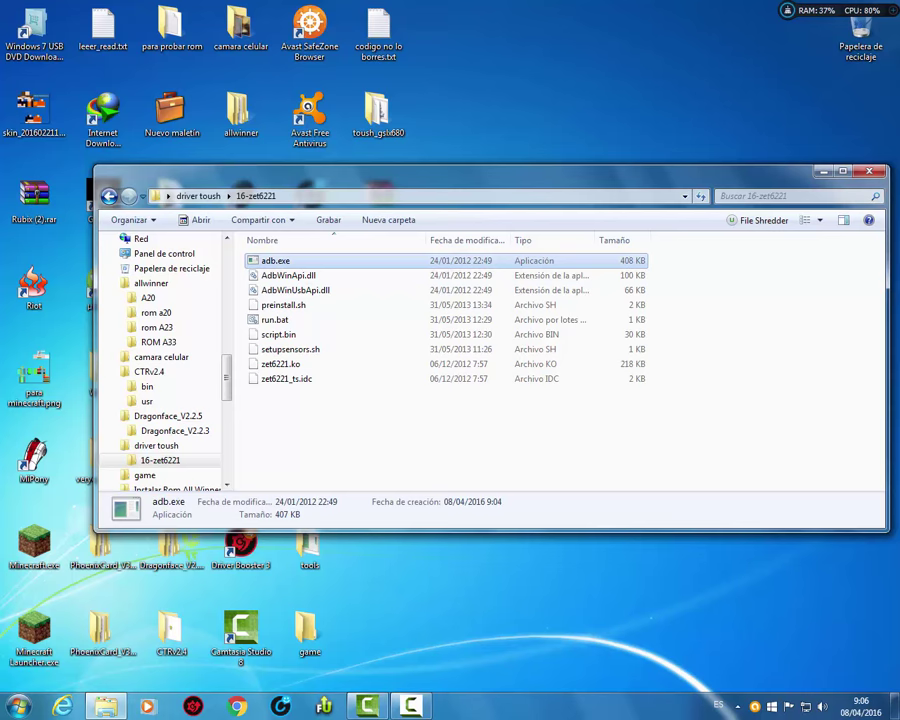
key(Return)
key(ctrl+space)
Run run.bat from the 16-zet6221 folder to copy the touch driver files to the tablet, and close its console
click(275, 319)
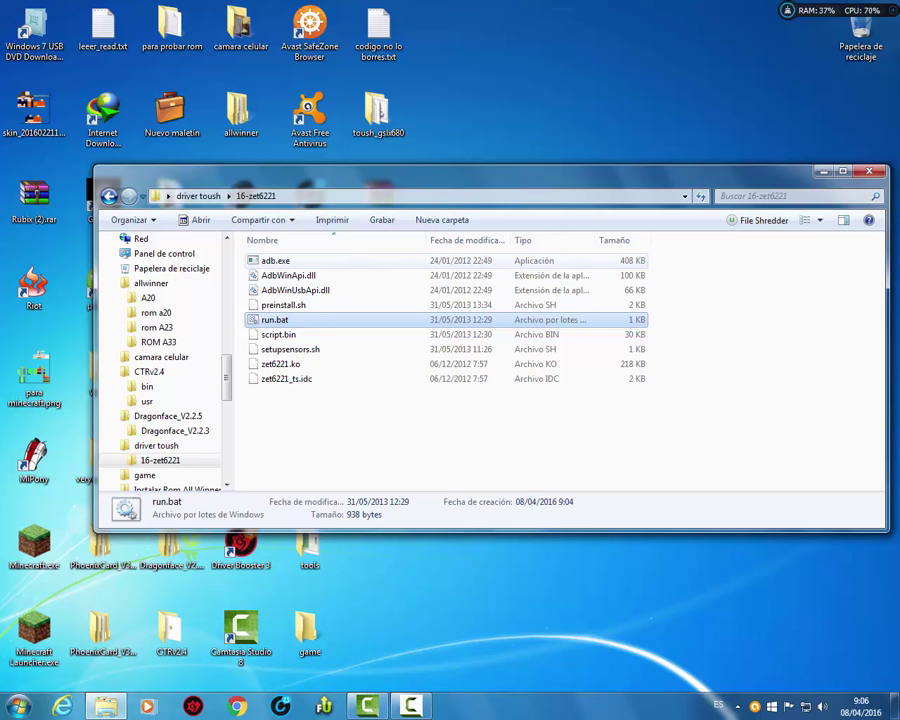
click(430, 430)
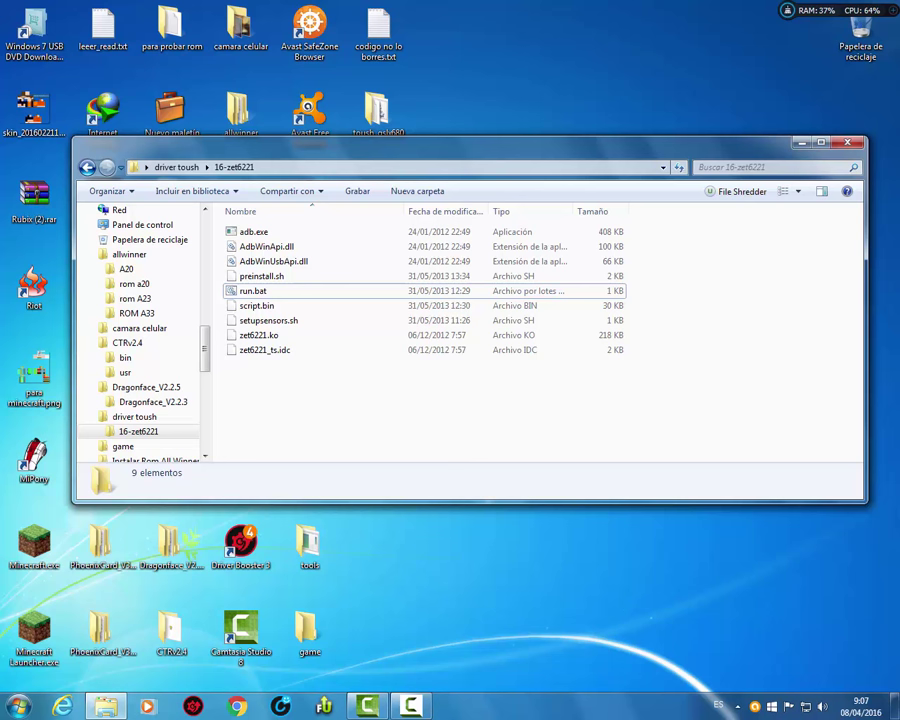
double_click(253, 290)
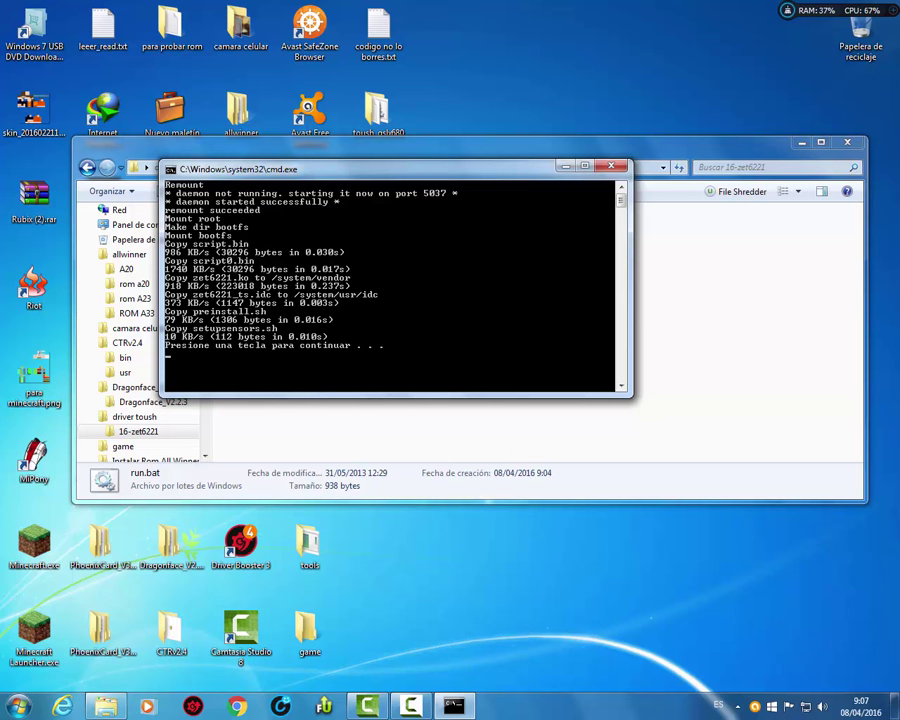
key(Return)
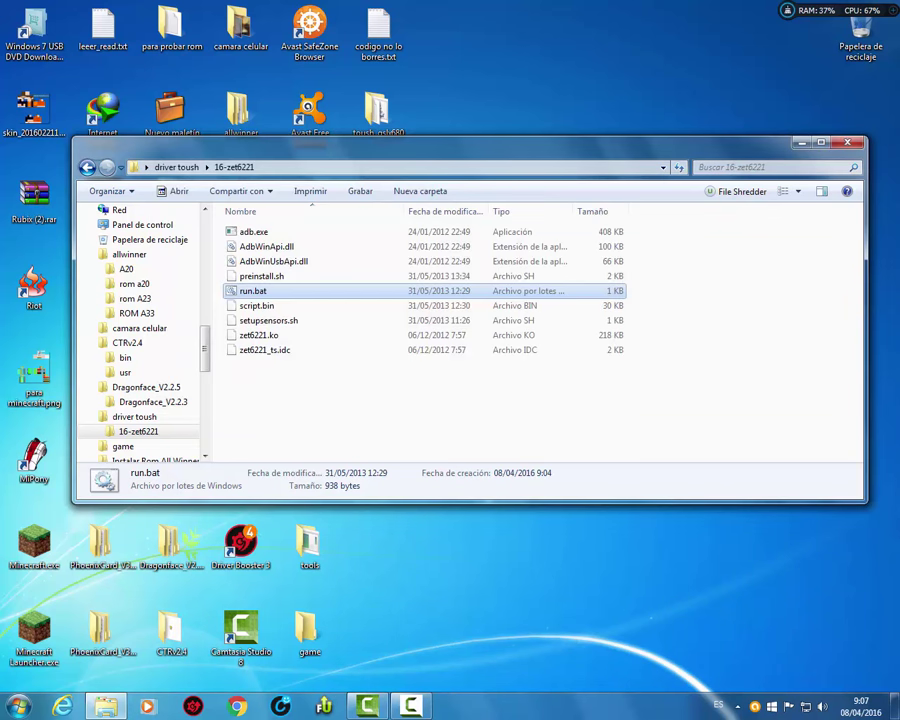
Close the 16-zet6221 folder window
scroll(140, 330, down, 1)
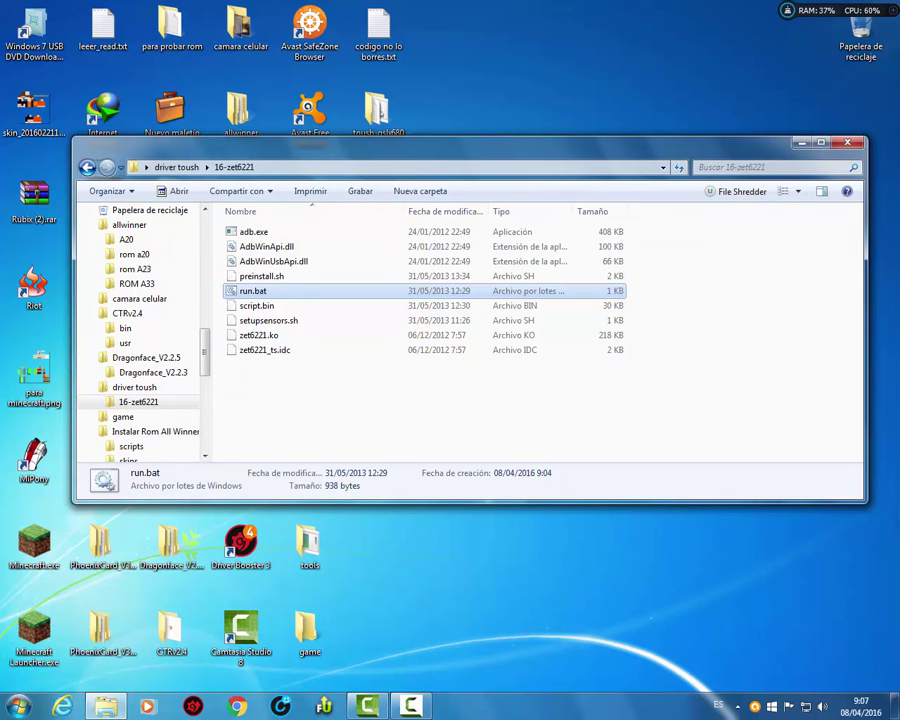
scroll(140, 330, up, 1)
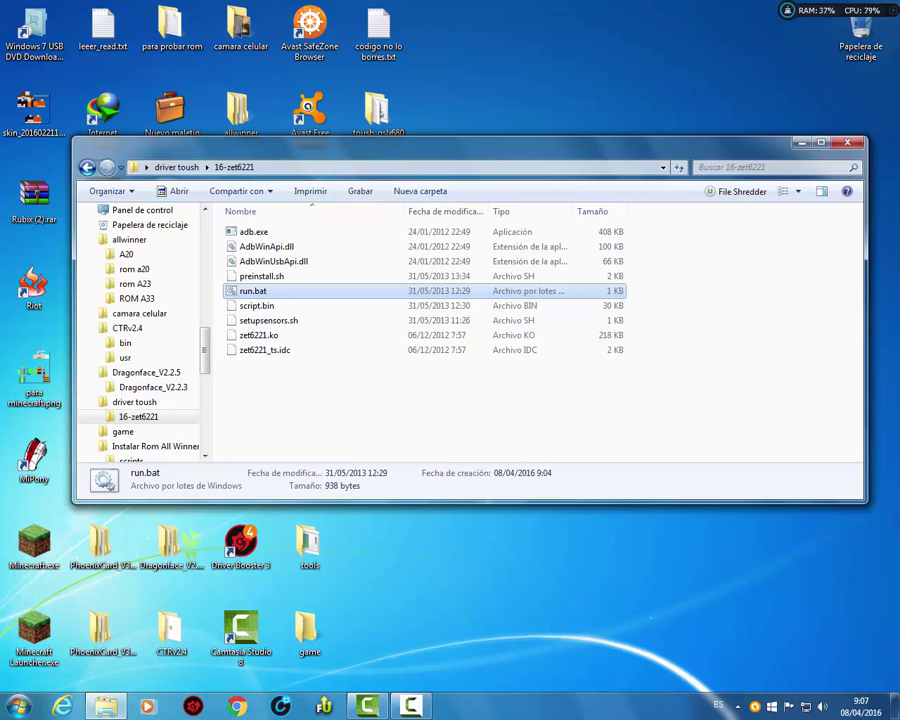
scroll(140, 330, up, 1)
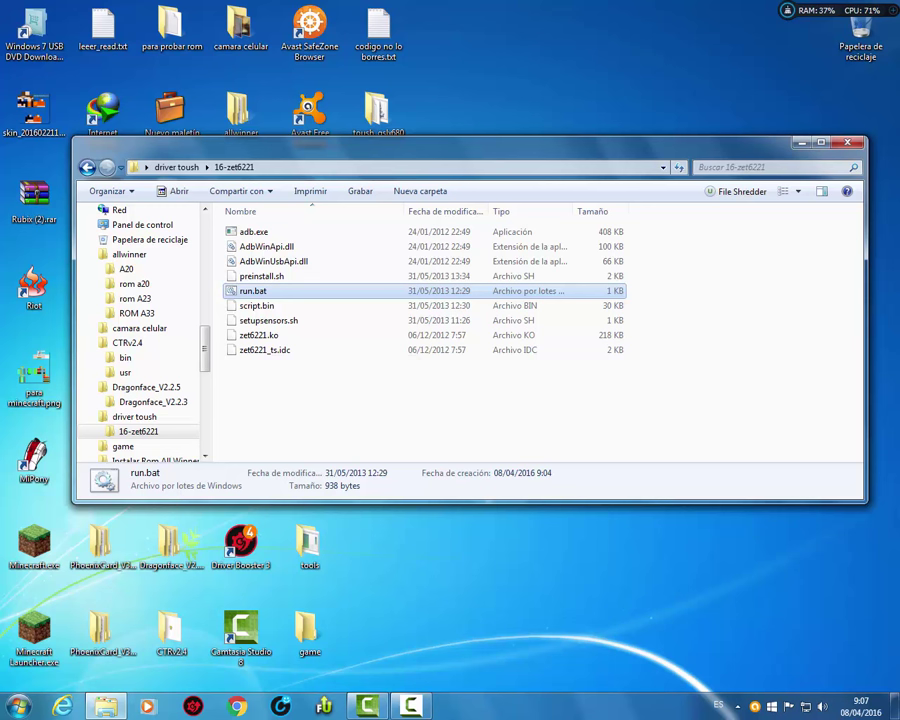
click(420, 410)
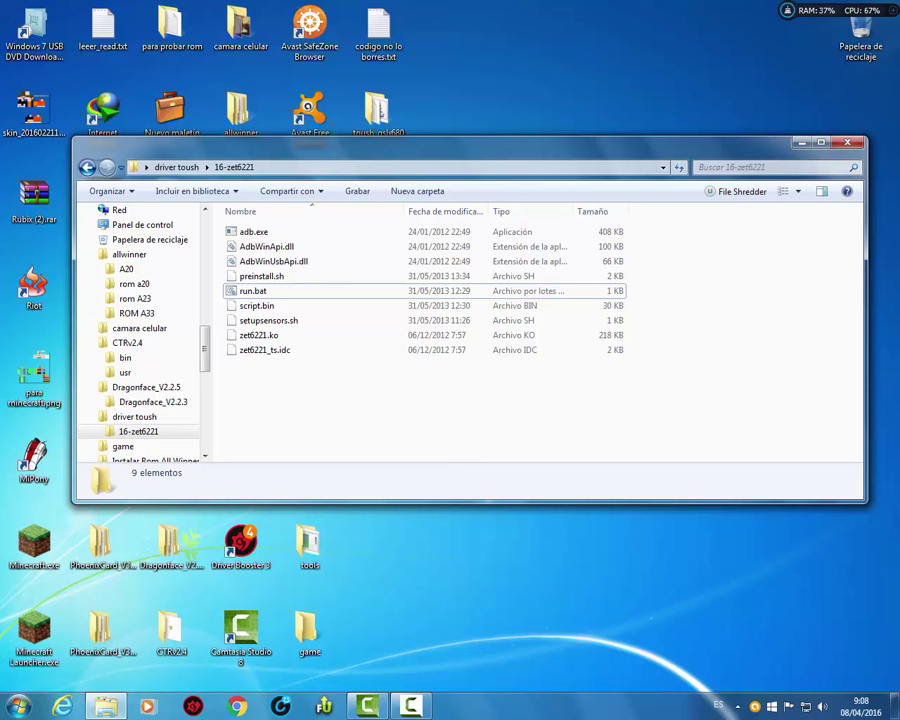
drag(492, 516, 479, 492)
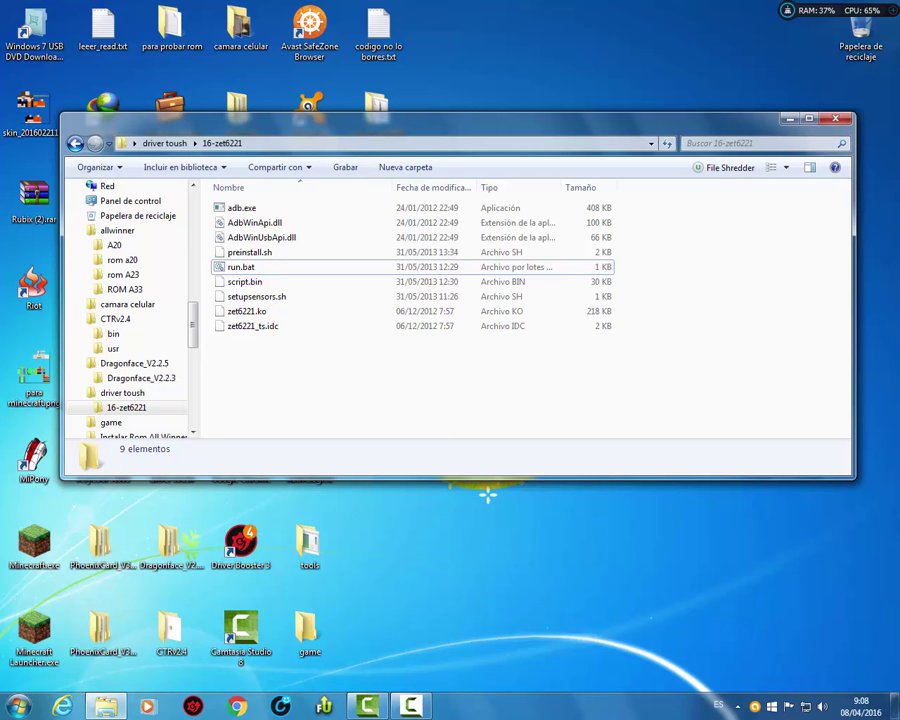
key(alt+F4)
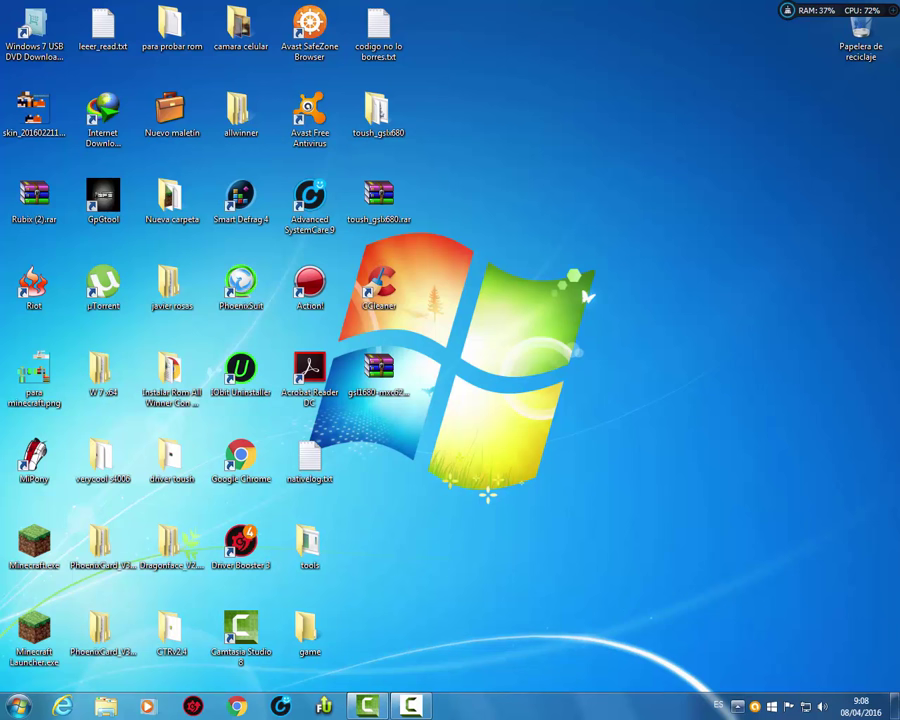
Try to eject the Android USB device and dismiss the message dialog
click(737, 706)
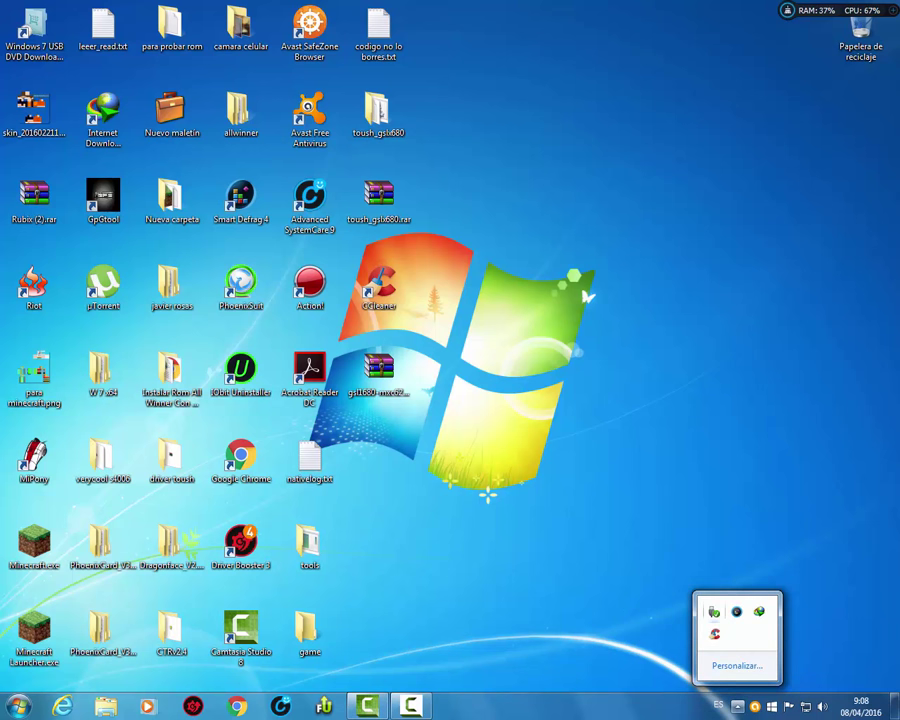
click(714, 611)
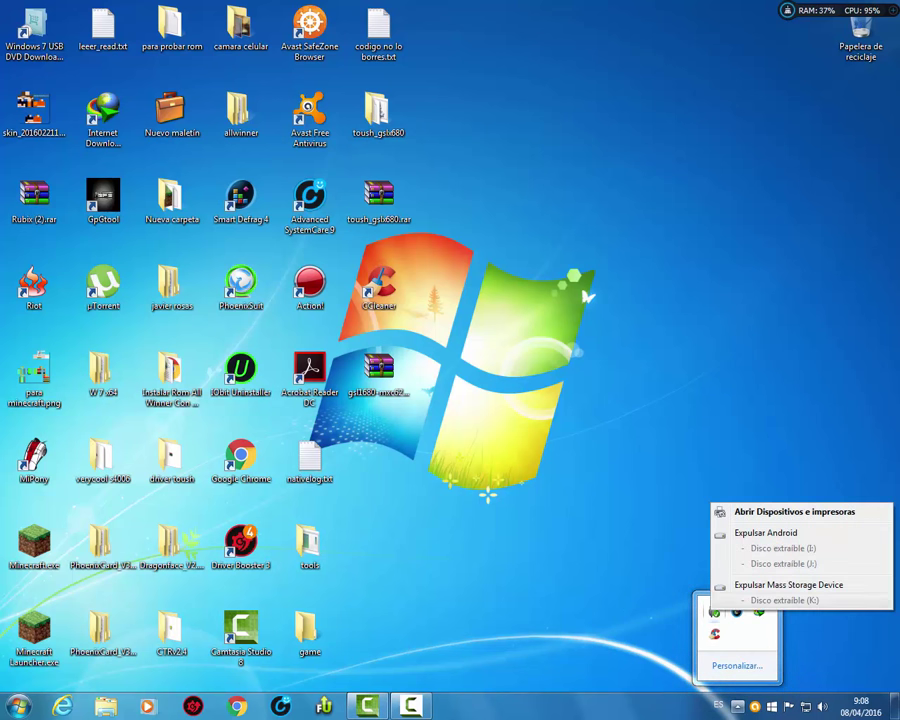
click(765, 533)
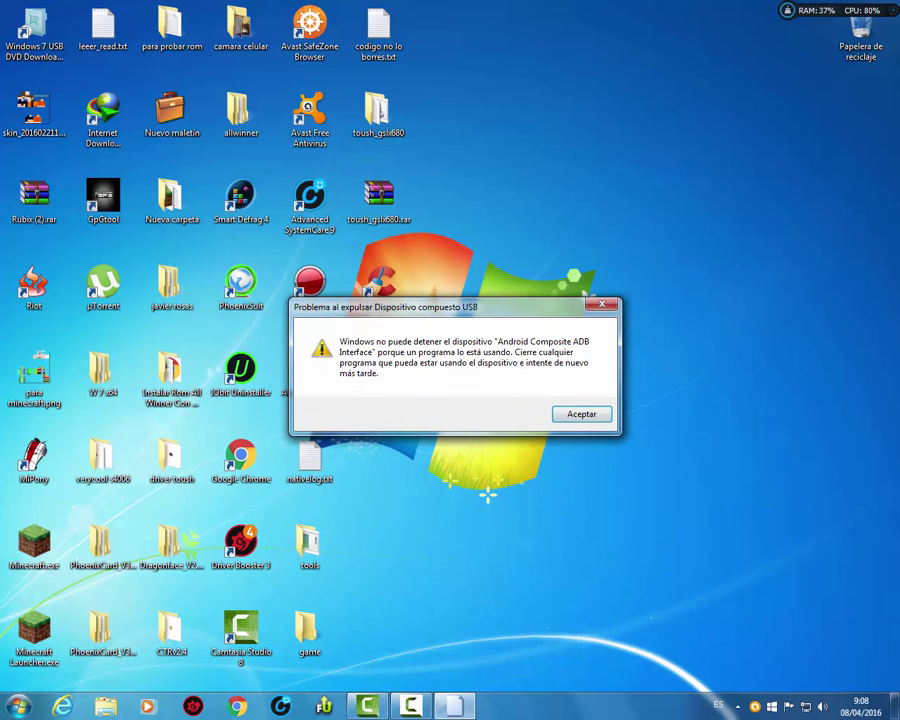
drag(588, 307, 588, 342)
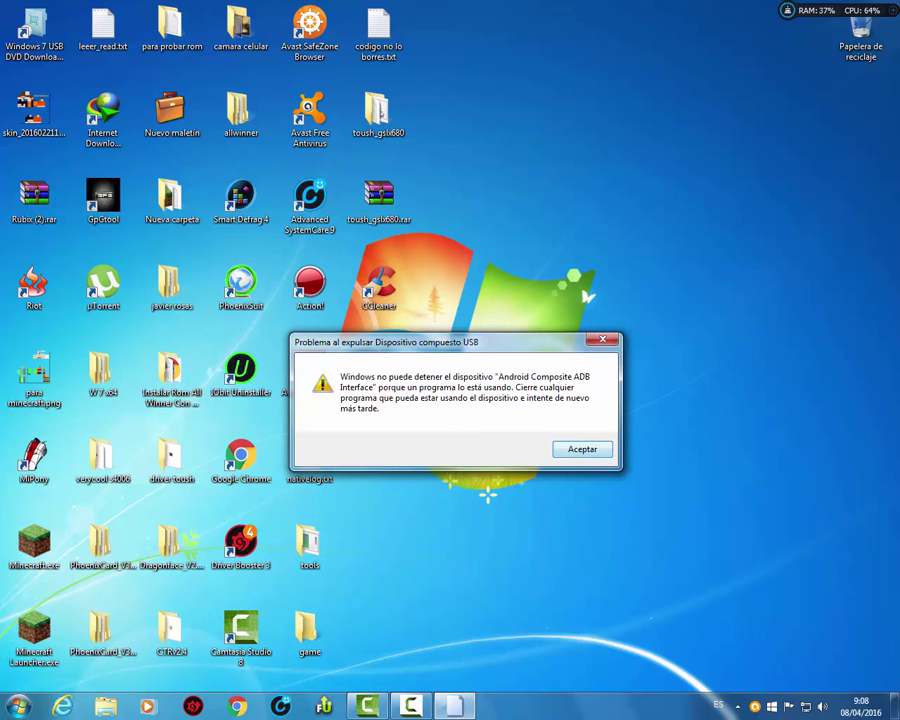
key(Return)
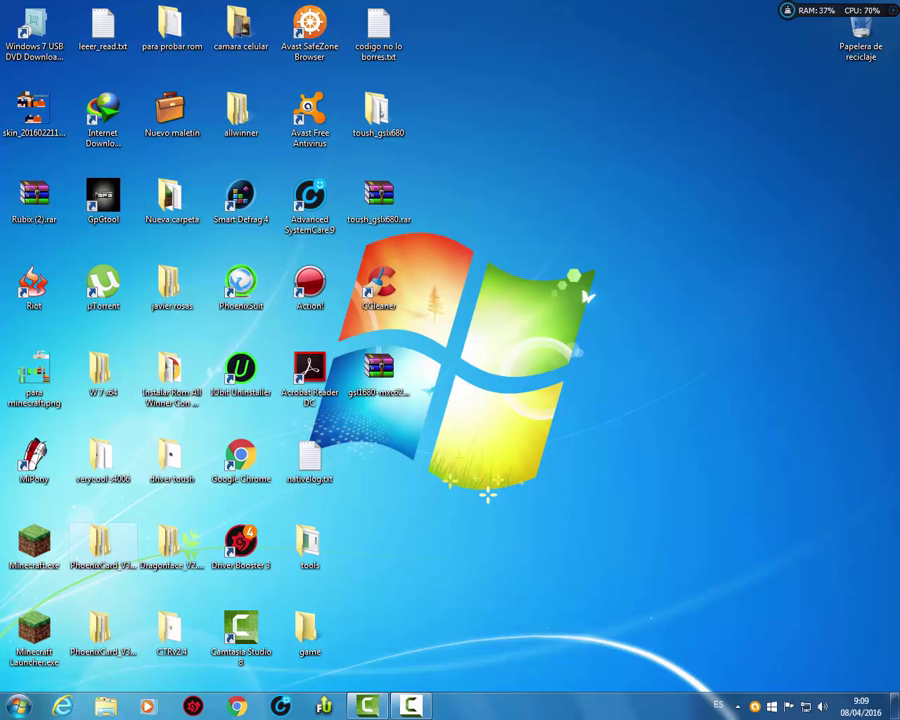
Launch DragonFace.exe from the Dragonface_V2.2.3 folder inside Dragonface_V2.2.5 on the desktop, allowing it to run
double_click(171, 545)
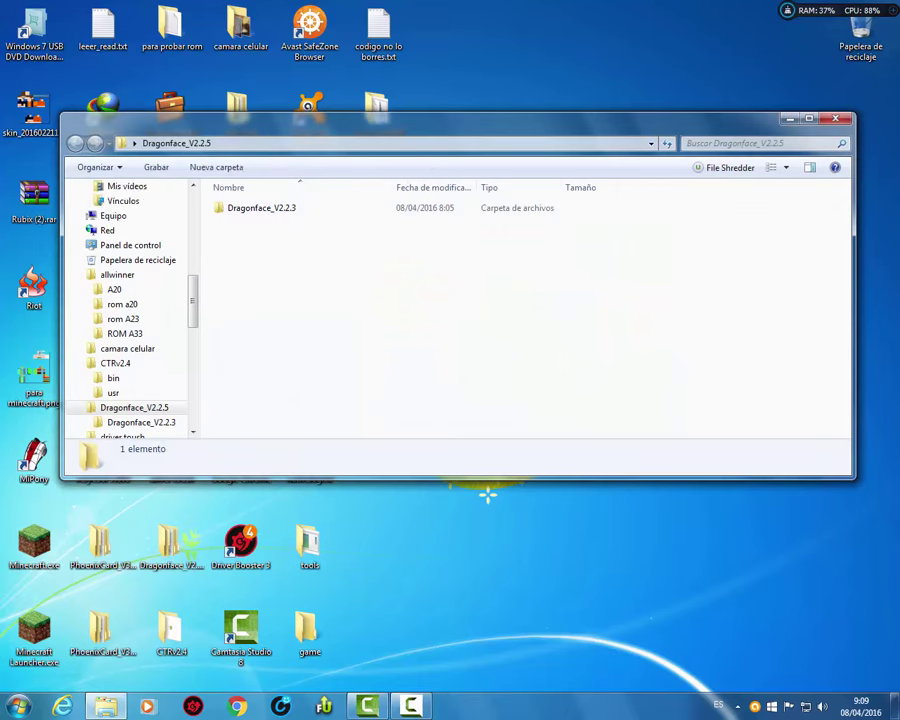
click(260, 207)
key(Return)
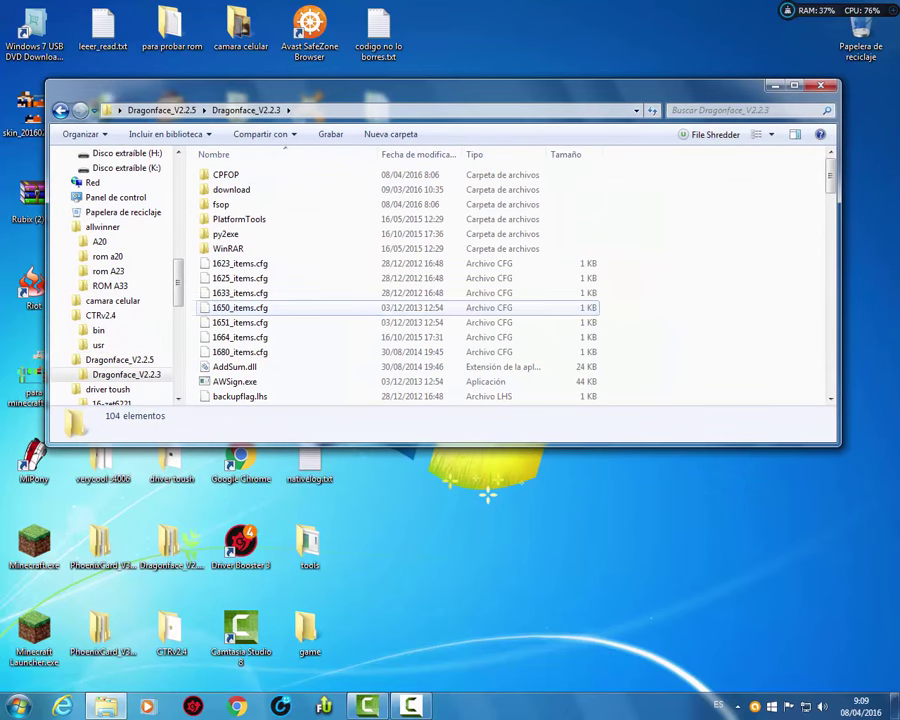
click(240, 307)
scroll(410, 280, down, 3)
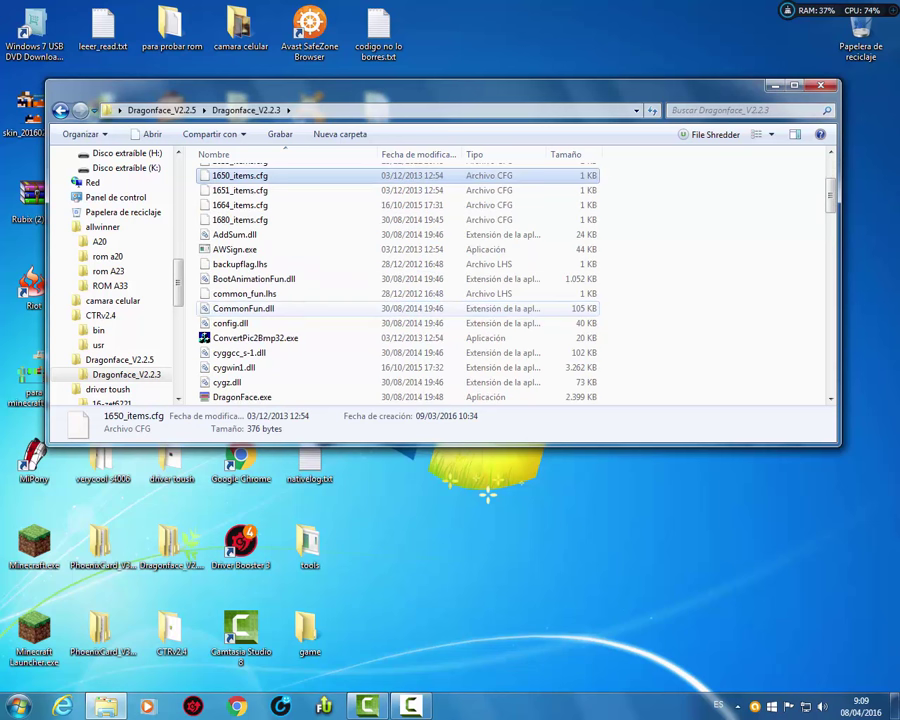
scroll(410, 280, down, 1)
double_click(240, 353)
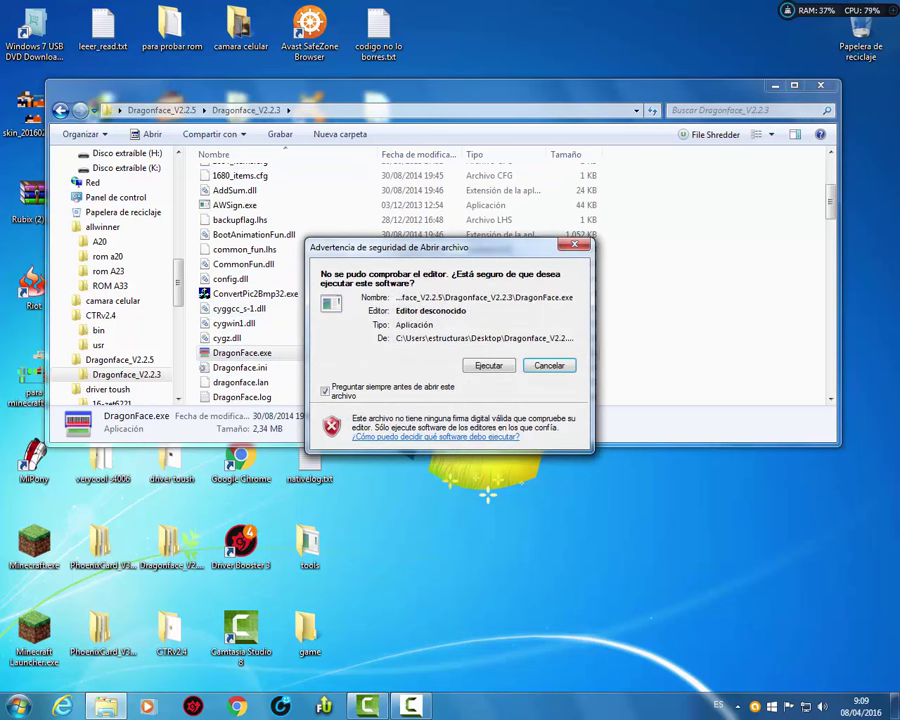
click(488, 365)
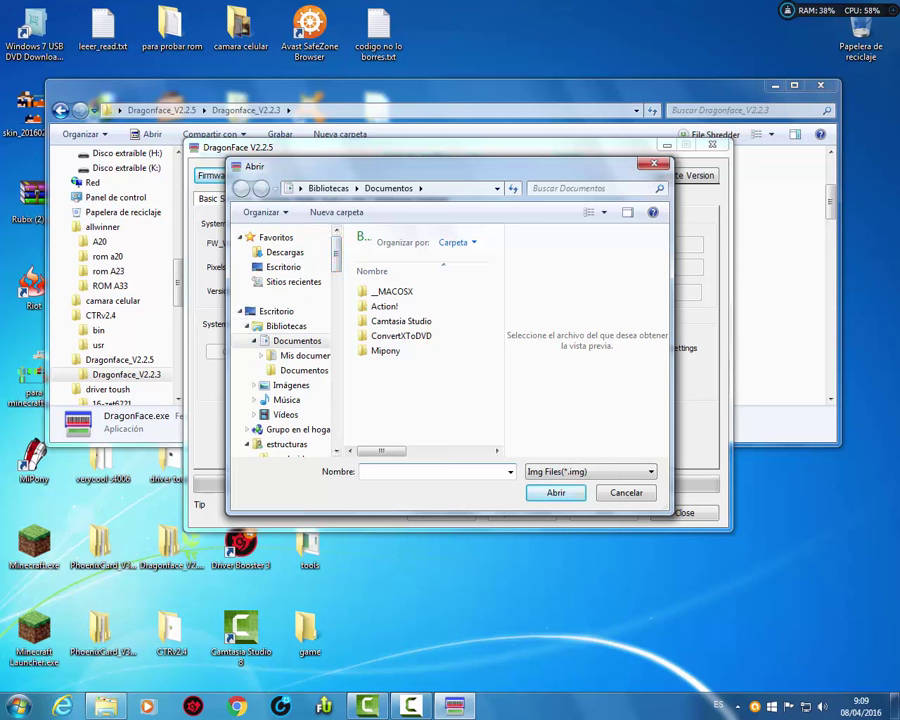
Load the firmware image A20_751_GC0308&GC2035DU_GXL1680E_MMA7660_20140116_774TPC_3.0.1.img from the rom a20 folder inside allwinner
scroll(285, 340, down, 8)
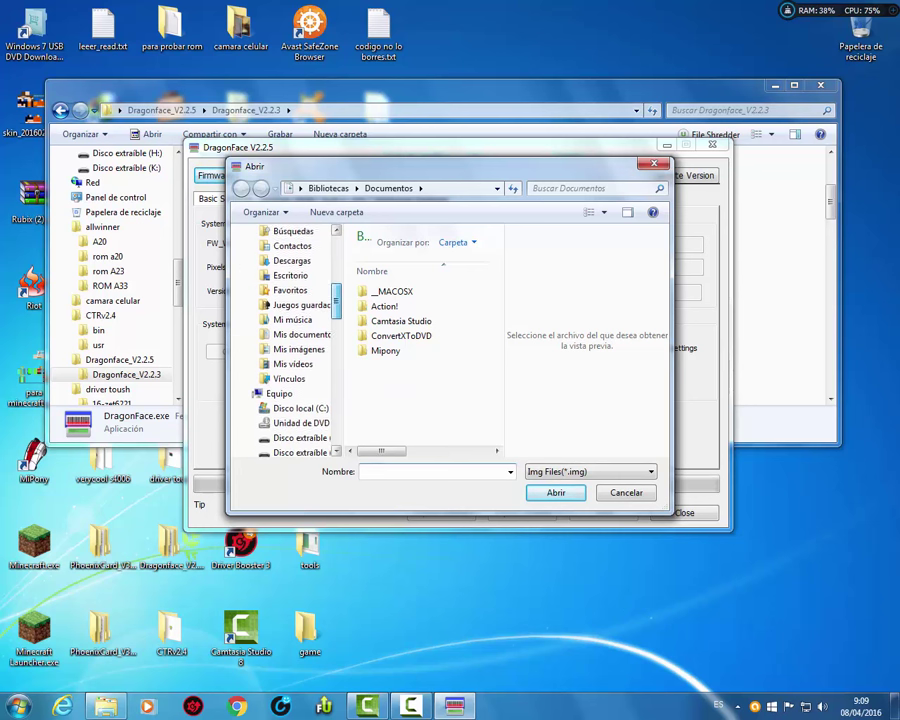
scroll(285, 340, down, 3)
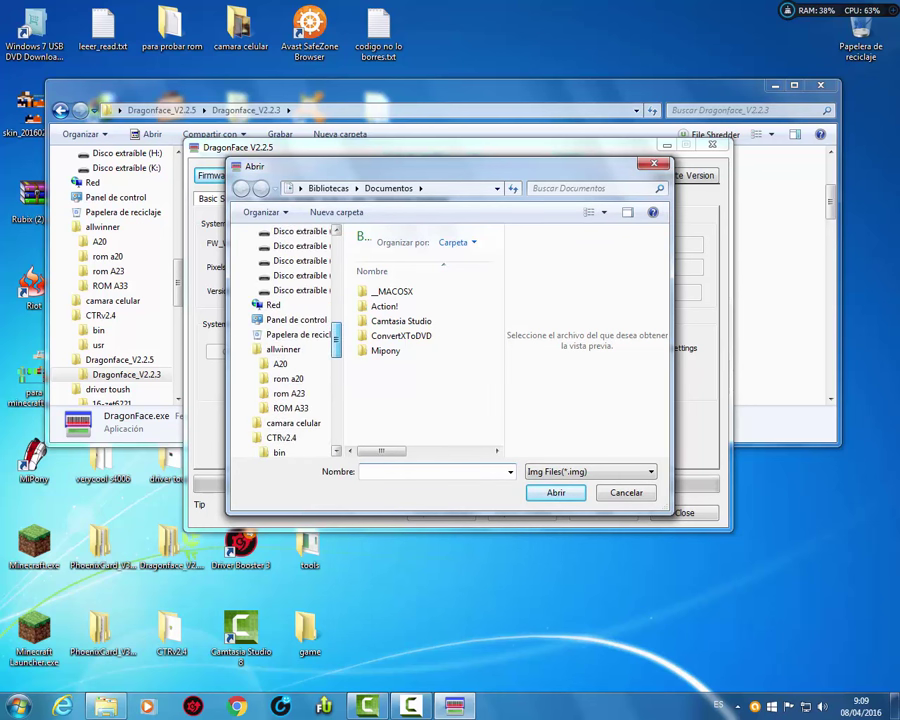
click(280, 364)
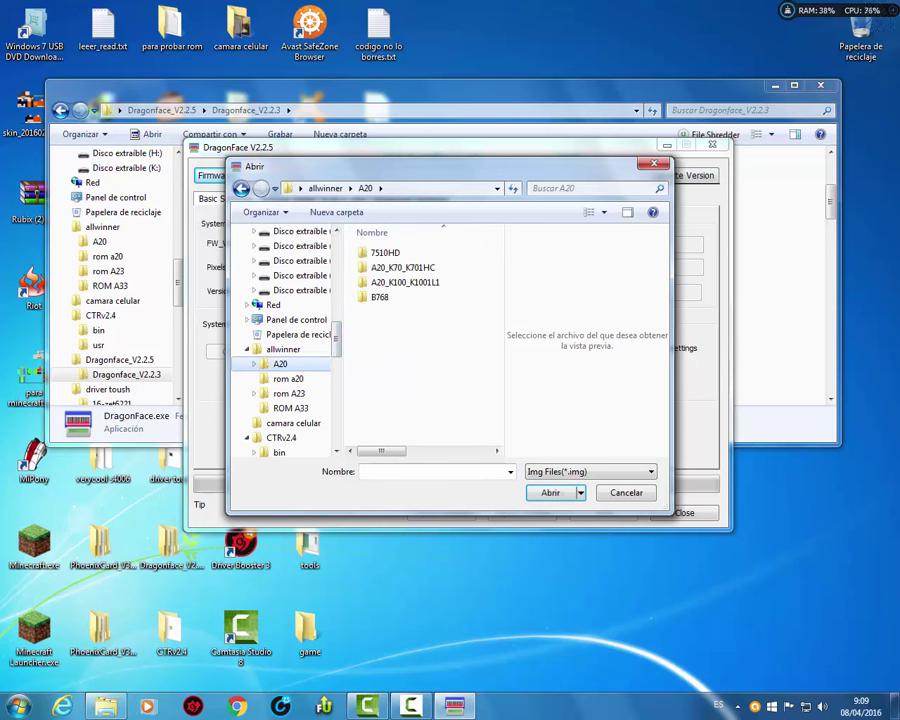
click(288, 379)
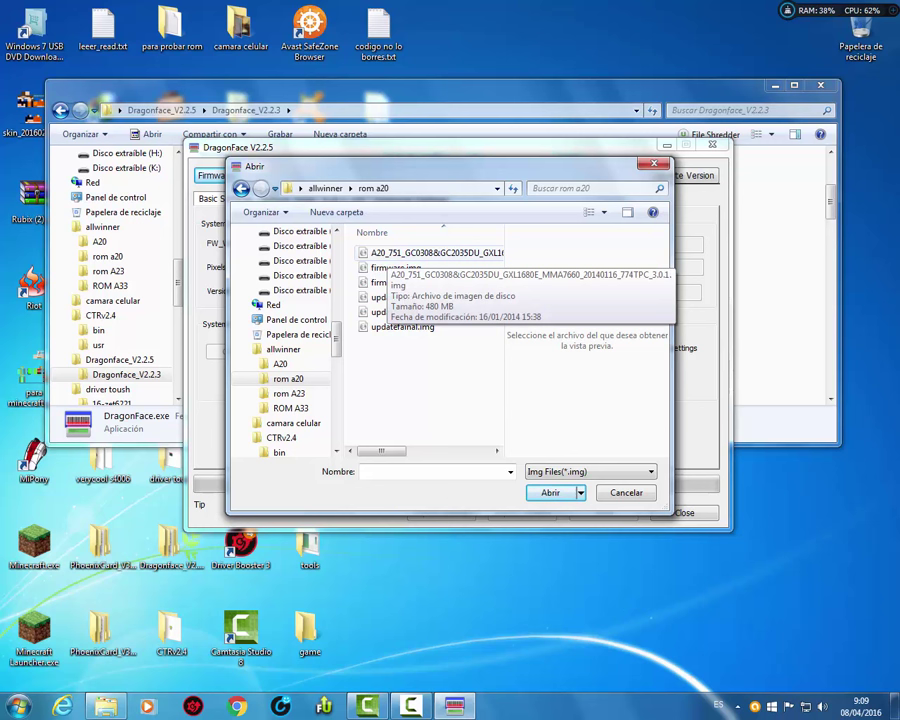
click(437, 253)
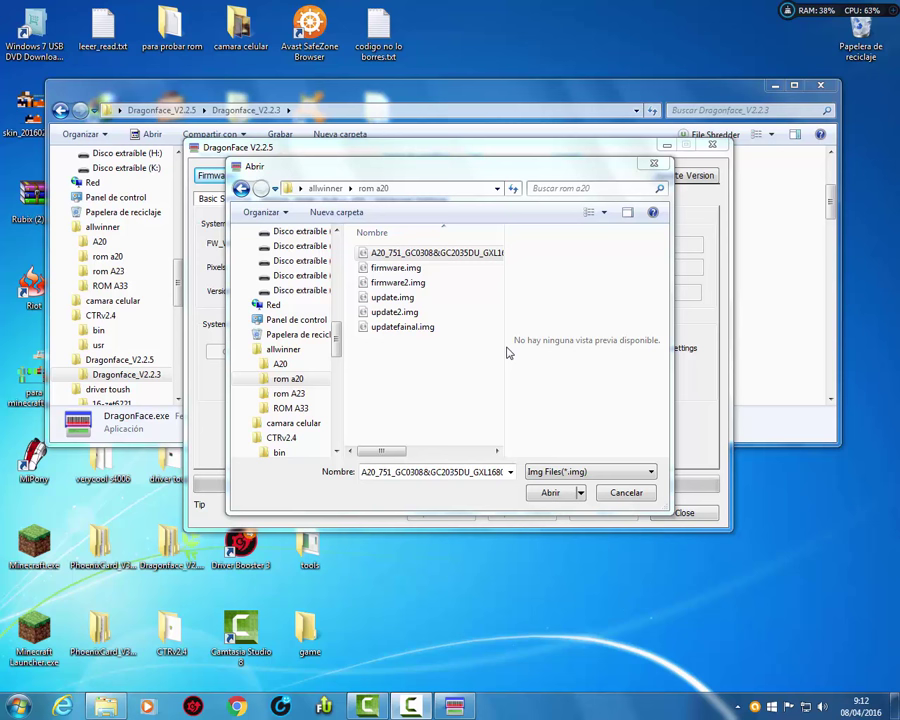
drag(420, 166, 422, 166)
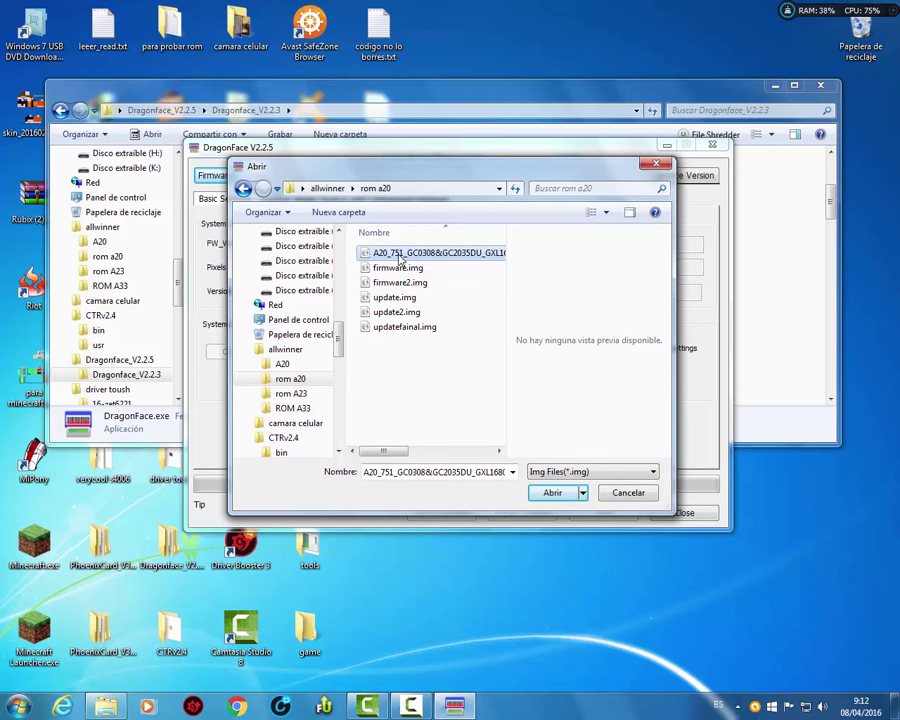
click(400, 258)
key(ctrl+v)
key(Return)
click(422, 378)
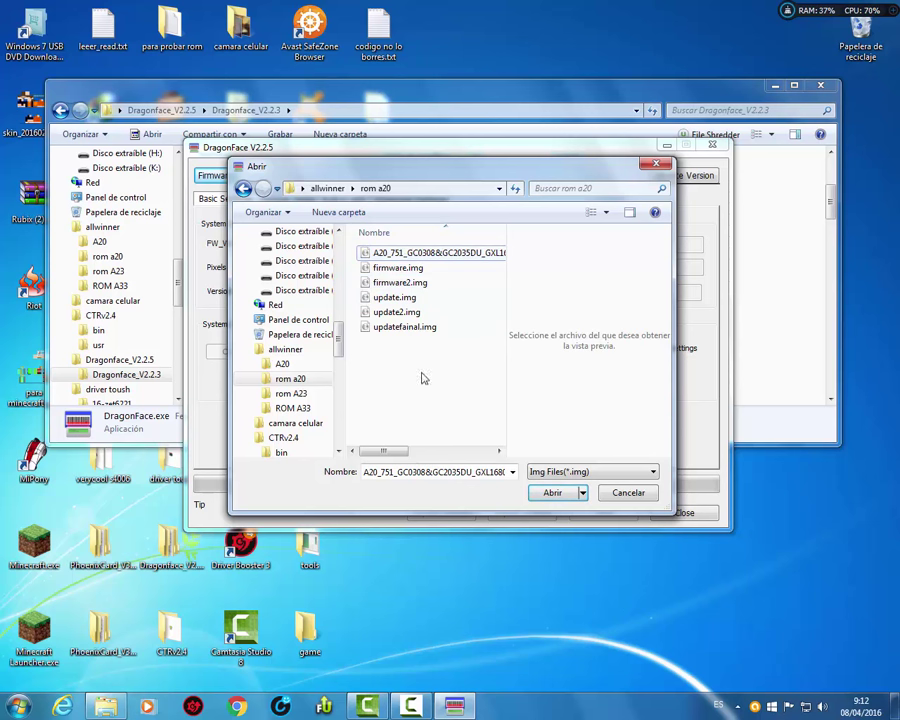
click(409, 253)
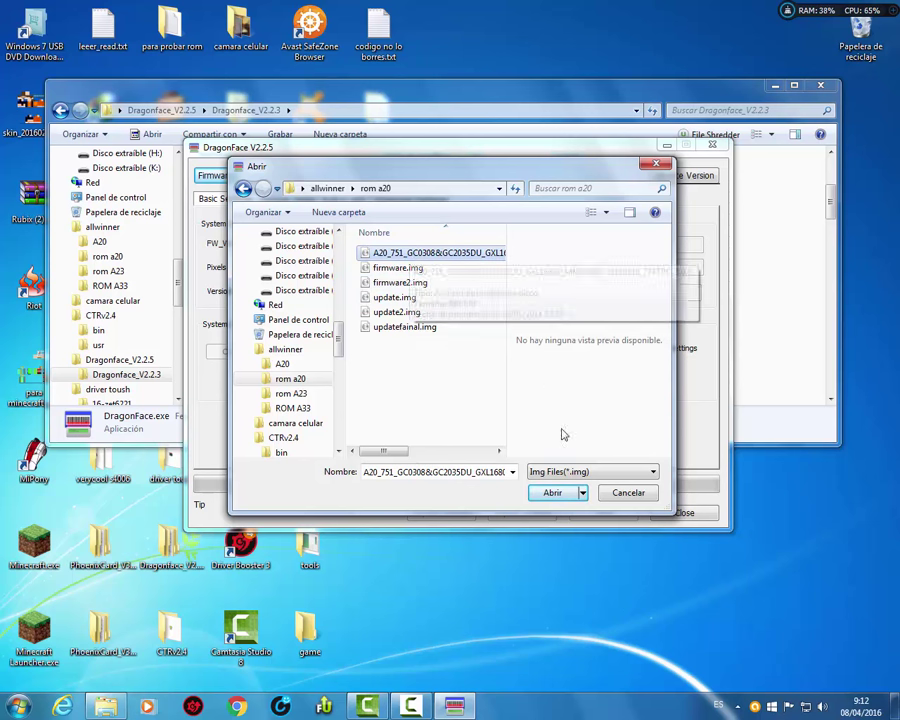
click(553, 495)
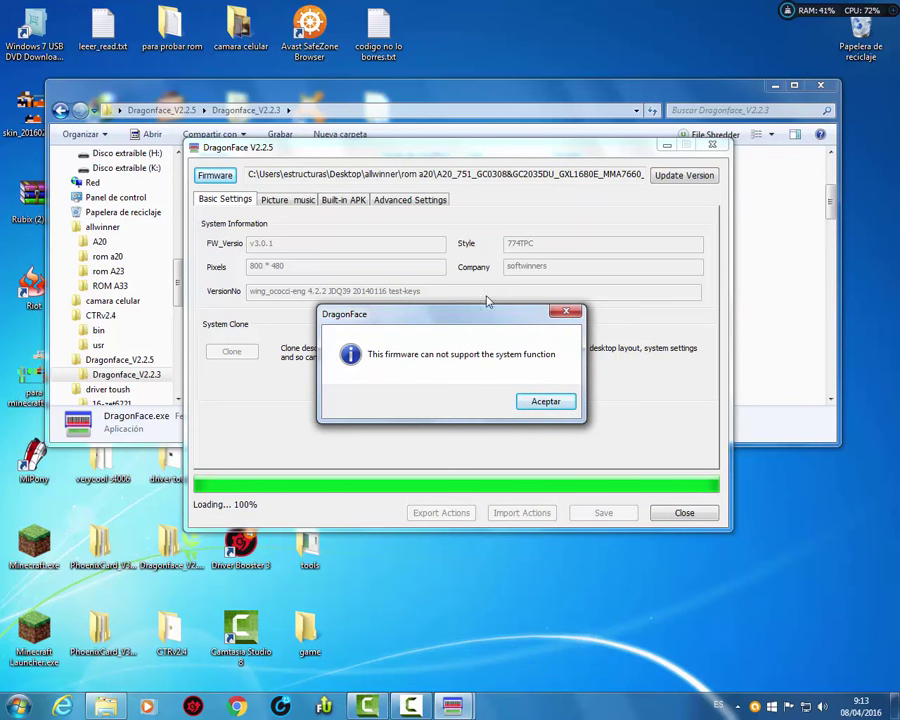
Dismiss the message about the system function and move the DragonFace window aside
drag(485, 320, 462, 313)
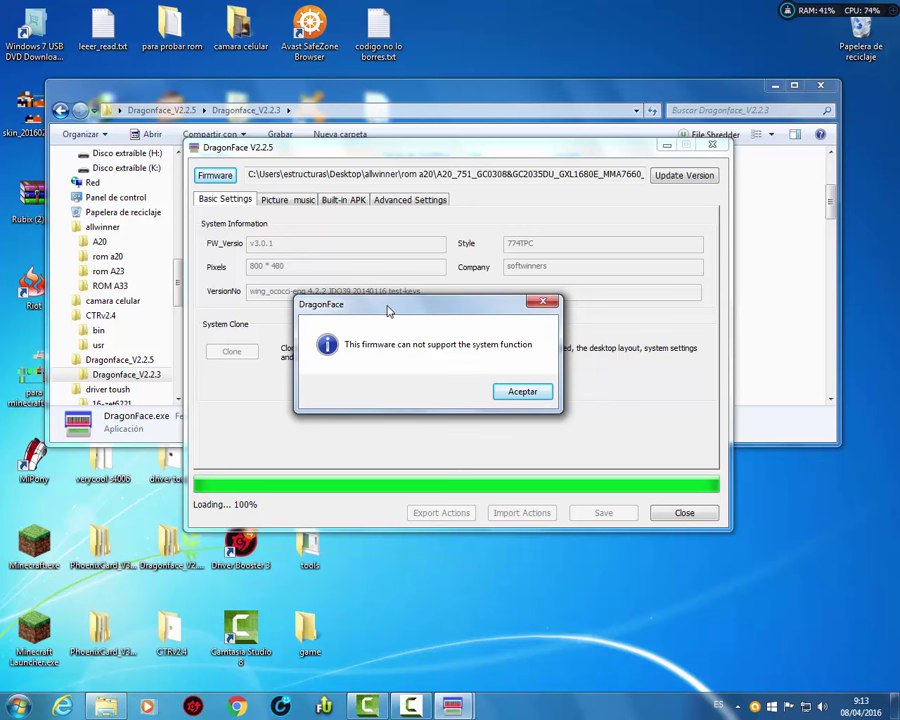
drag(388, 310, 393, 304)
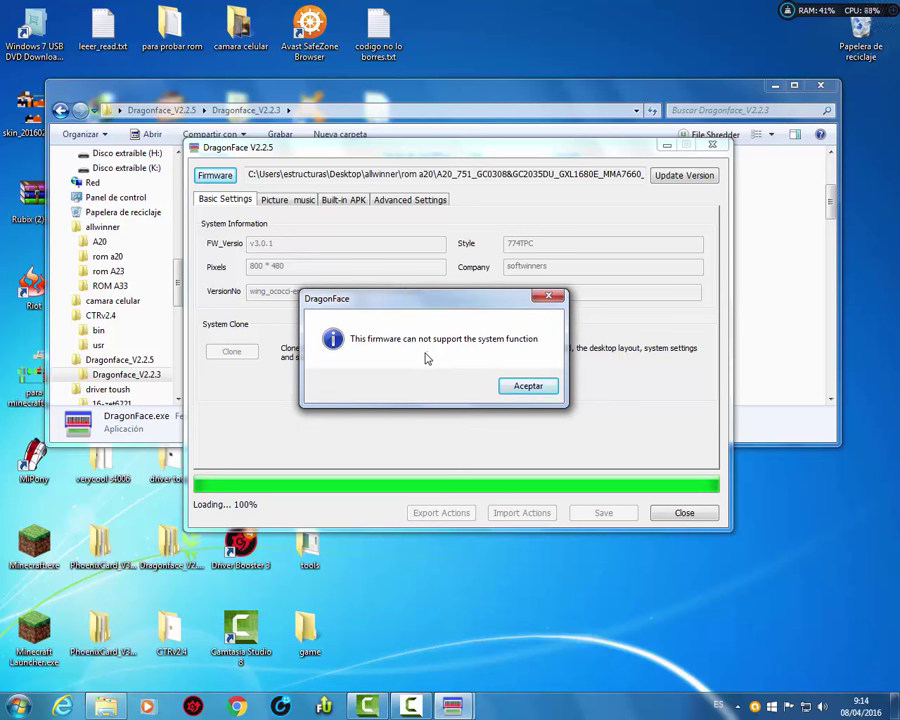
drag(423, 303, 422, 318)
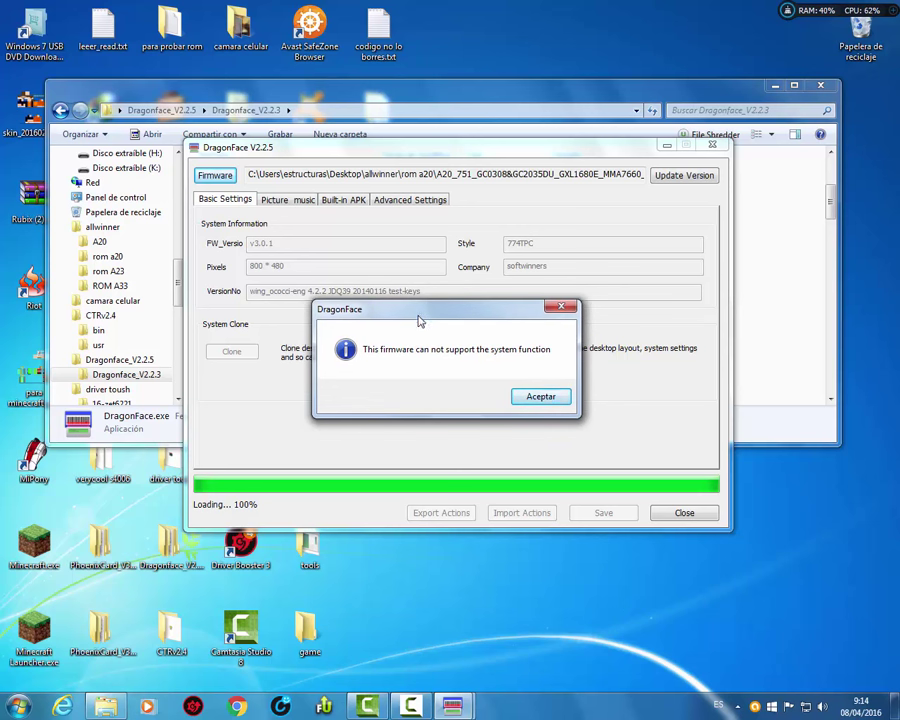
click(552, 400)
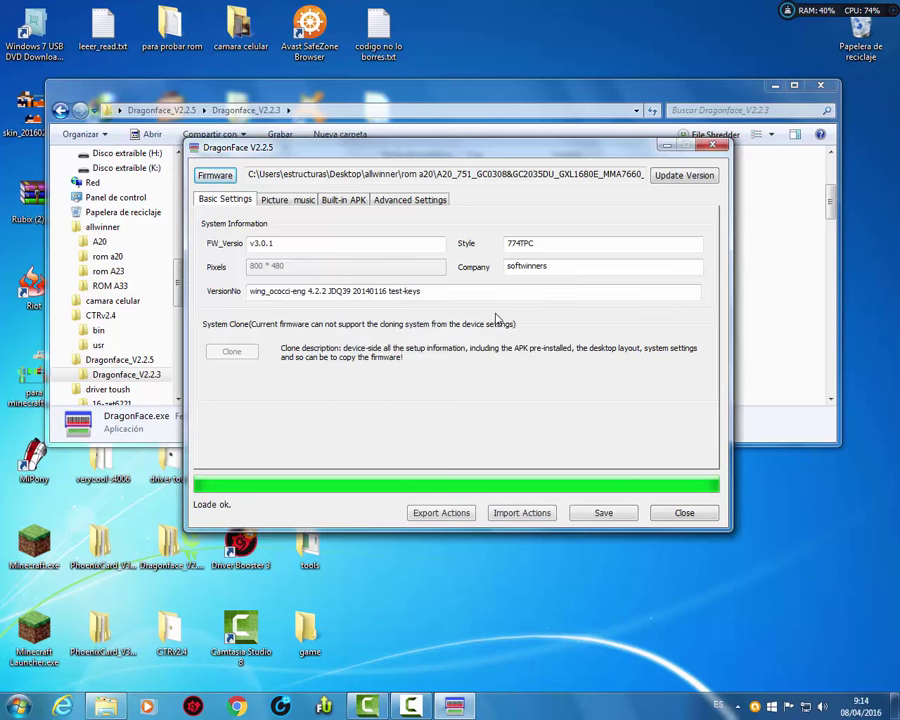
drag(397, 155, 487, 192)
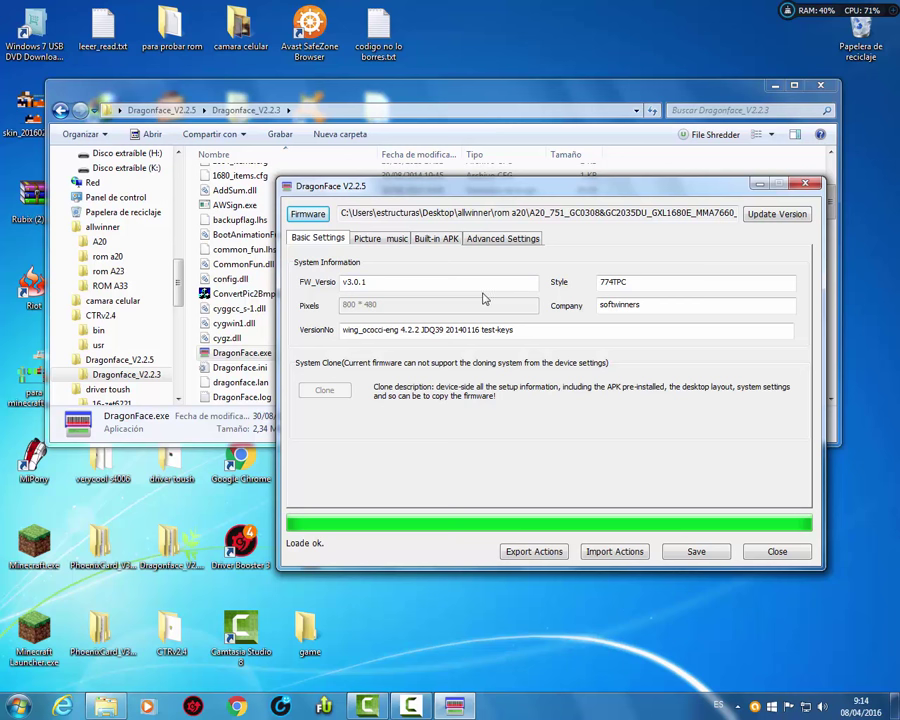
Open the firmware's system configuration file from the advanced settings and examine the touch panel parameters in the [ctp_para] section
click(507, 240)
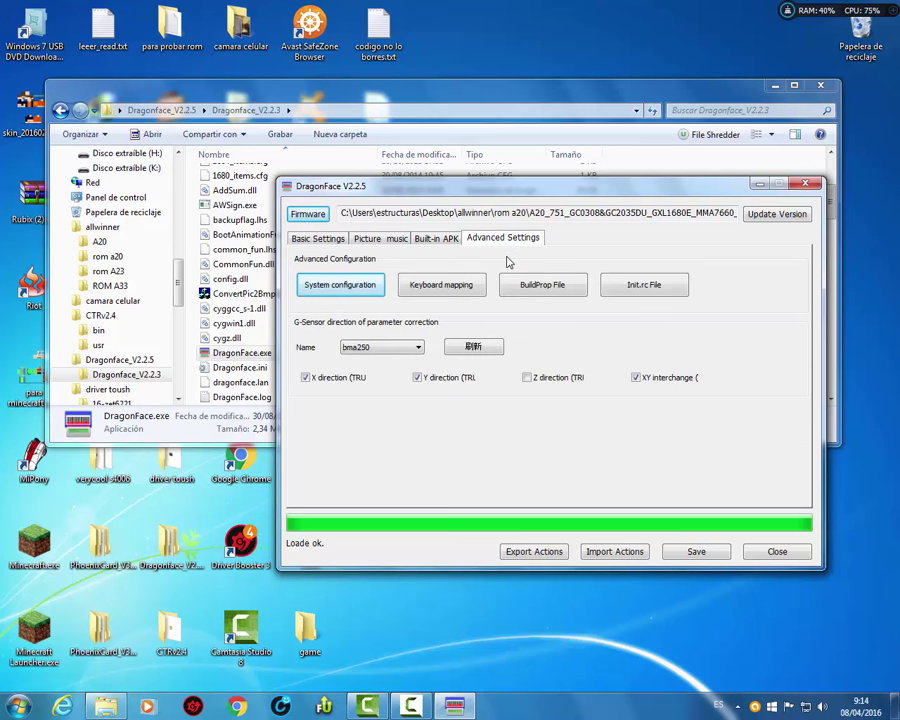
click(363, 289)
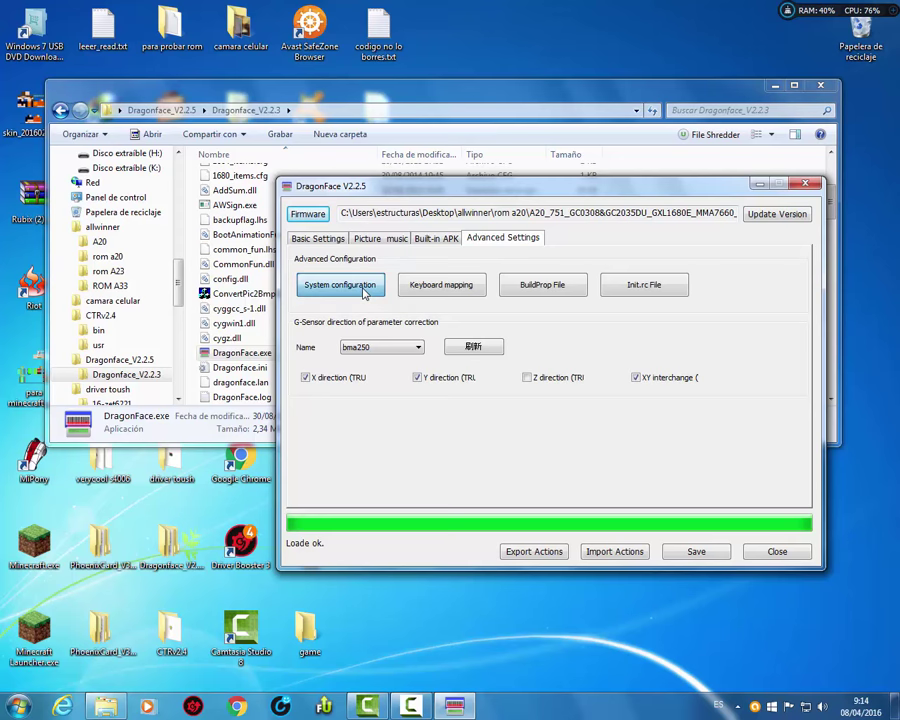
drag(349, 152, 437, 152)
scroll(562, 389, down, 20)
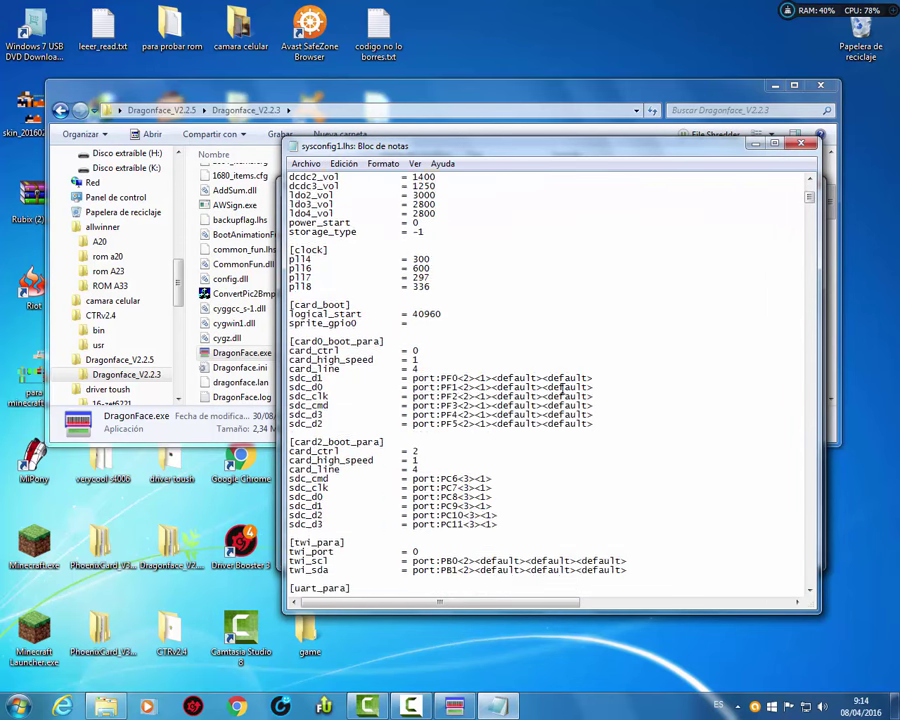
scroll(562, 389, down, 20)
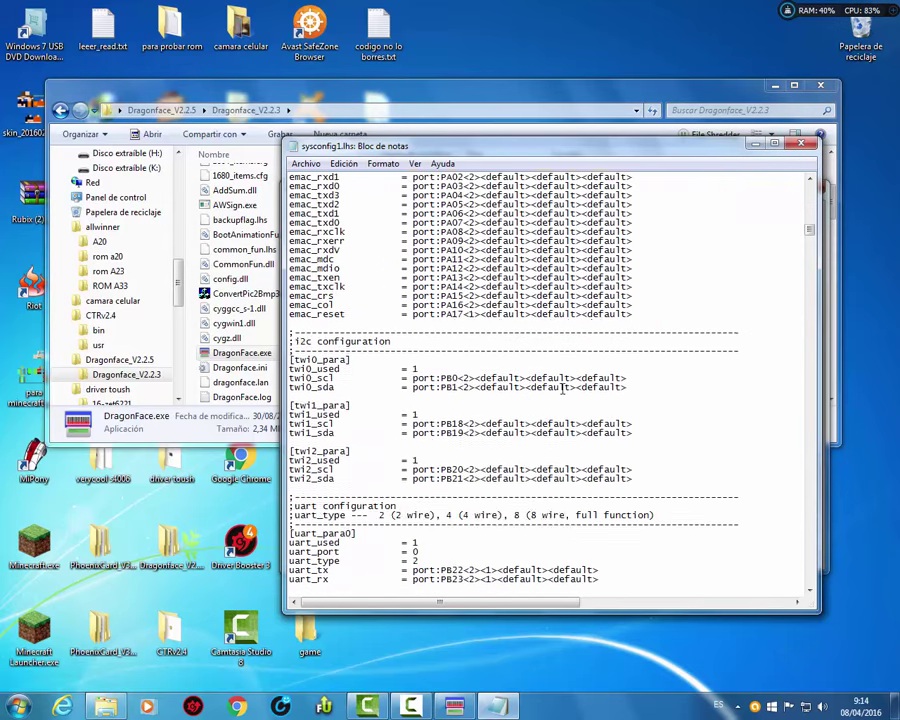
scroll(562, 389, down, 20)
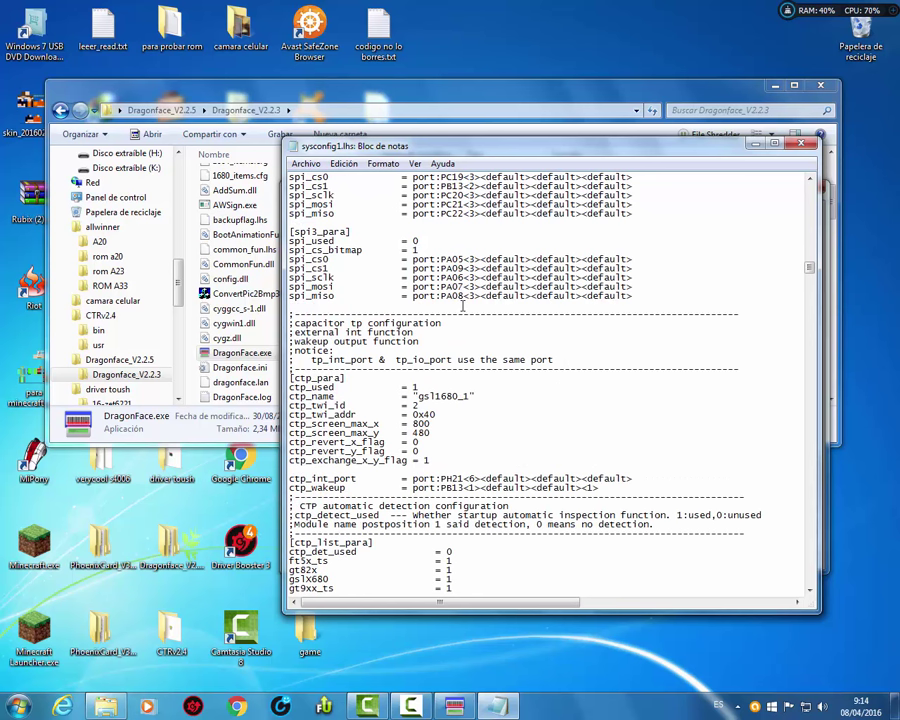
drag(289, 378, 432, 433)
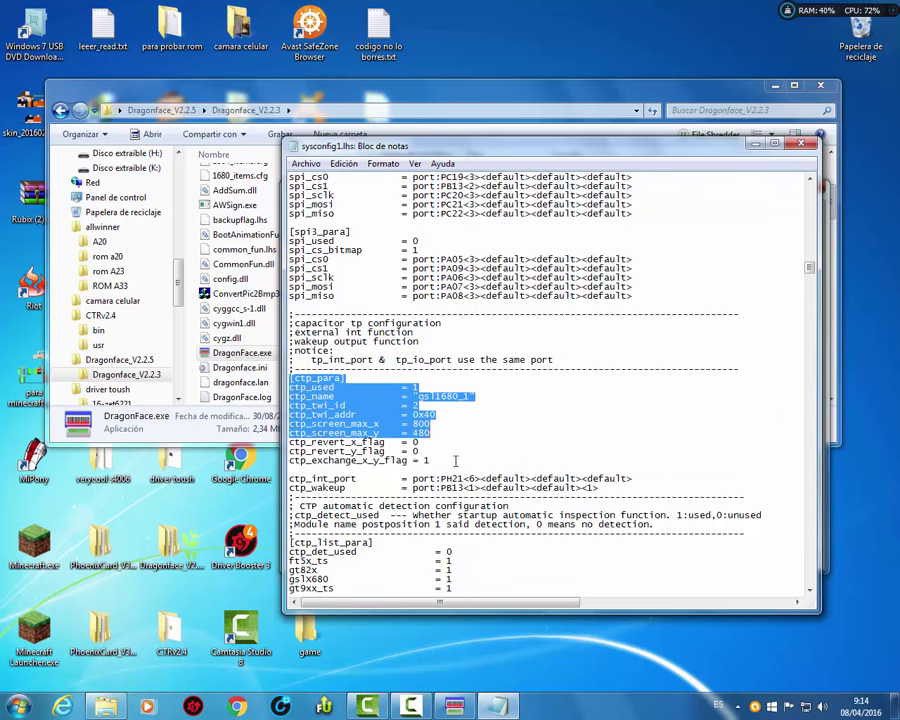
shift+click(453, 466)
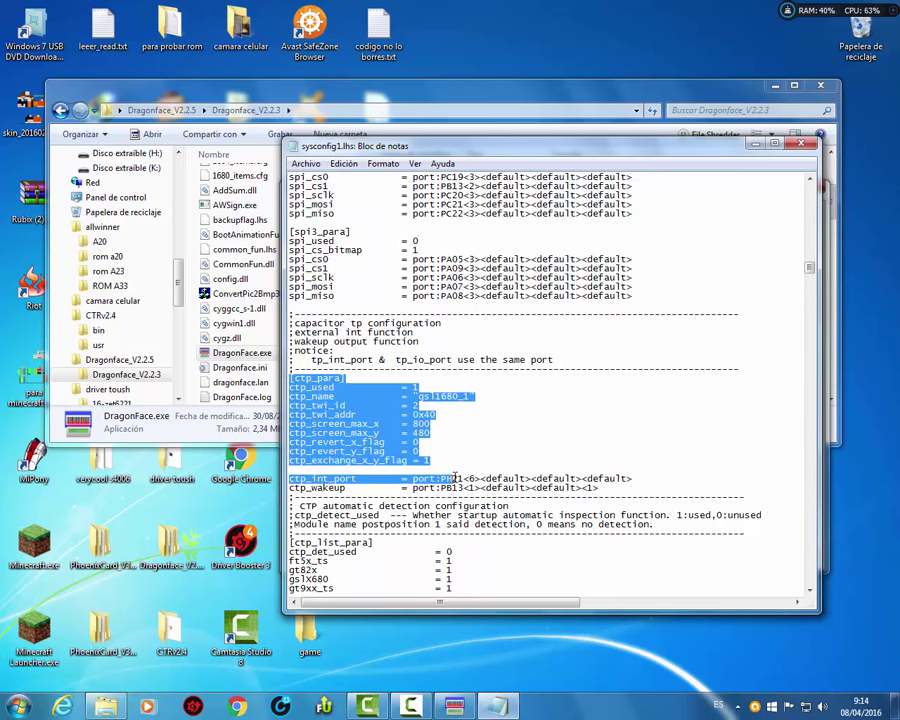
click(530, 416)
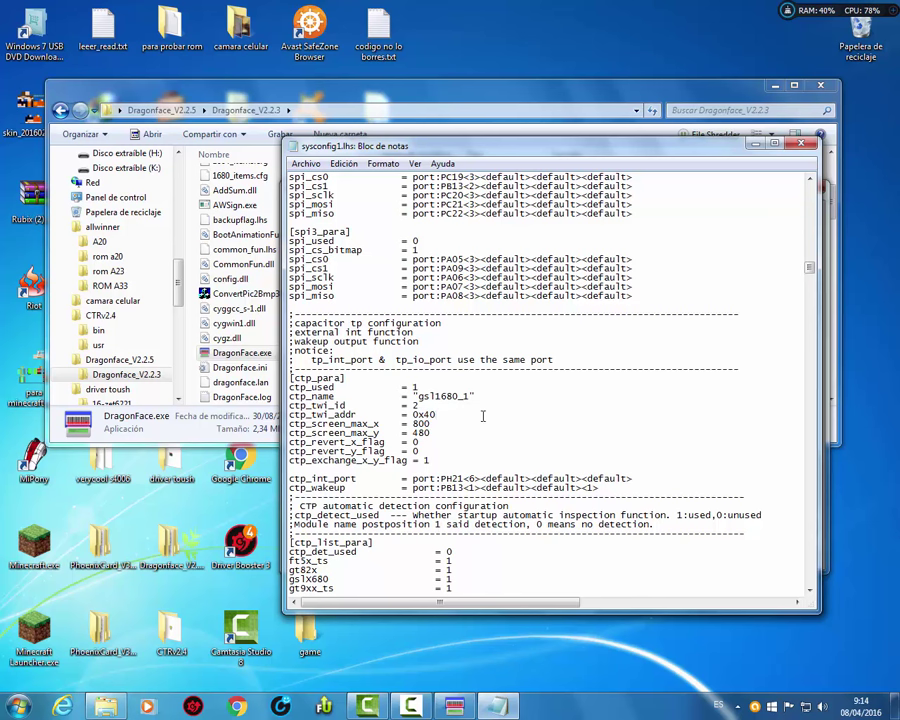
Examine the touch drivers listed under [ctp_list_para], from ft5x_ts to zet622x
scroll(483, 415, down, 2)
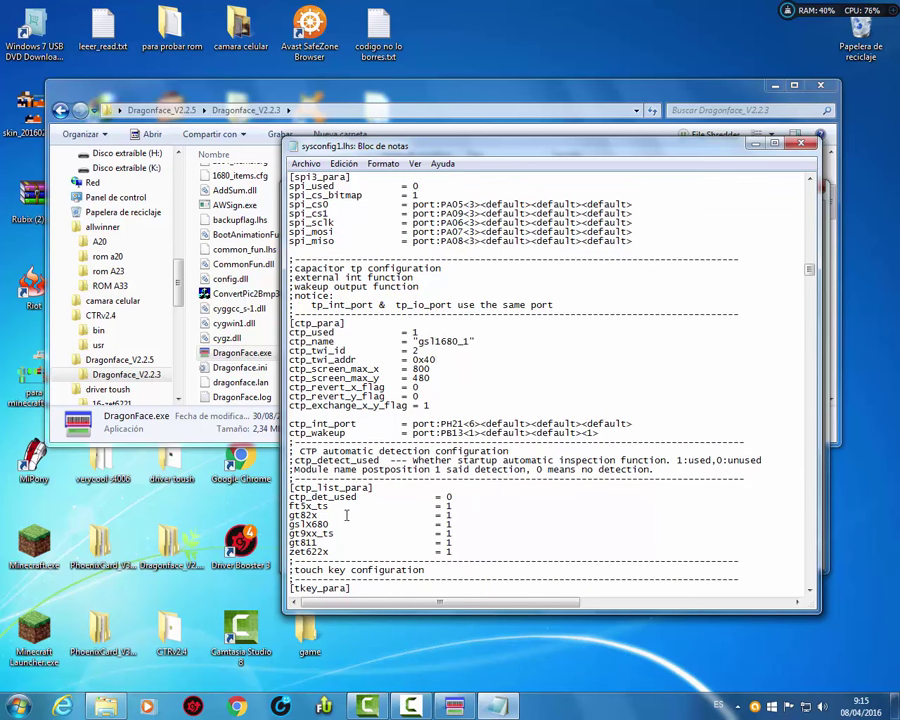
drag(290, 492, 455, 553)
click(475, 513)
click(290, 506)
drag(290, 505, 452, 552)
click(481, 535)
drag(291, 507, 454, 552)
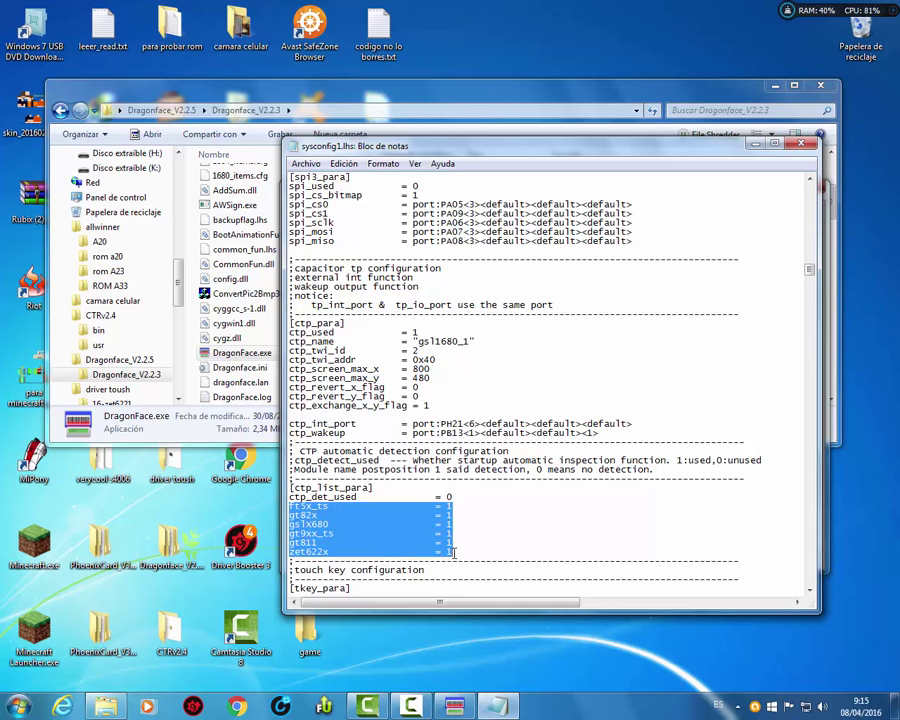
Compare the ctp_name value in [ctp_para] with the ft5x_ts entry in the touch driver list
click(467, 341)
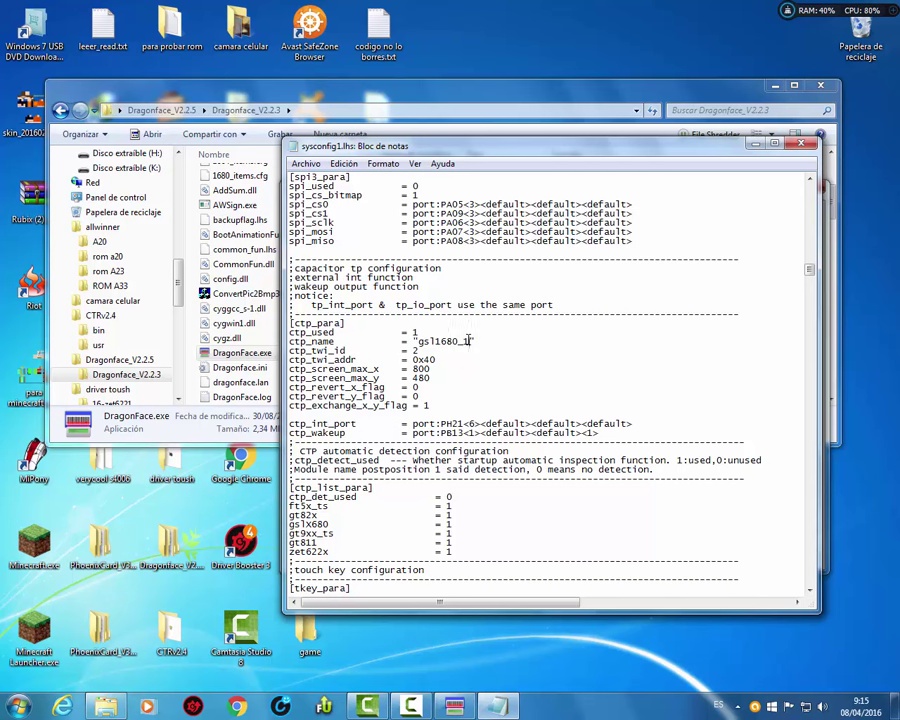
drag(467, 341, 417, 337)
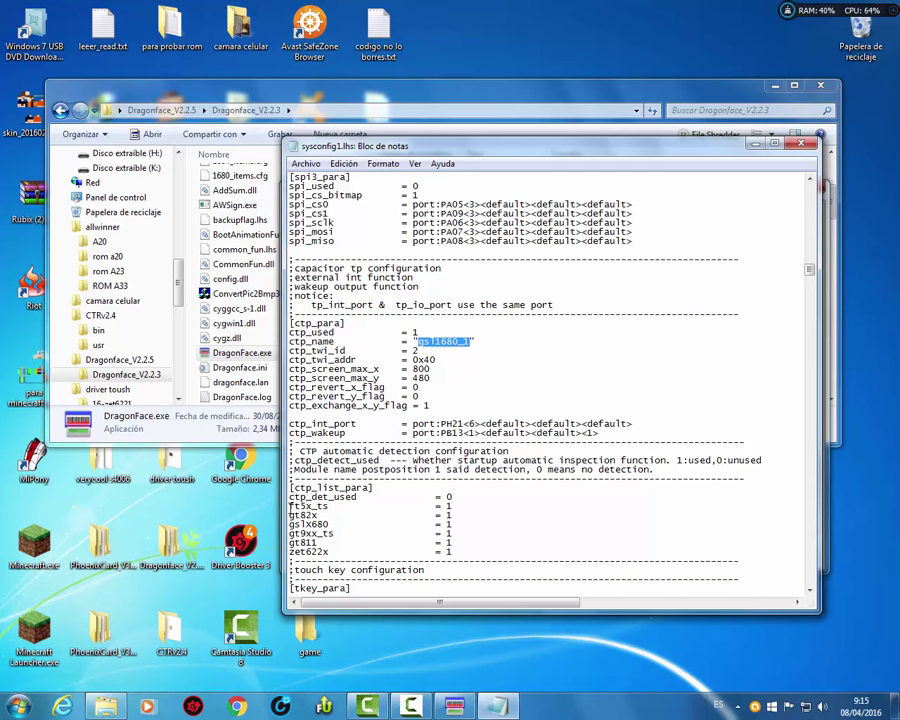
drag(291, 506, 333, 507)
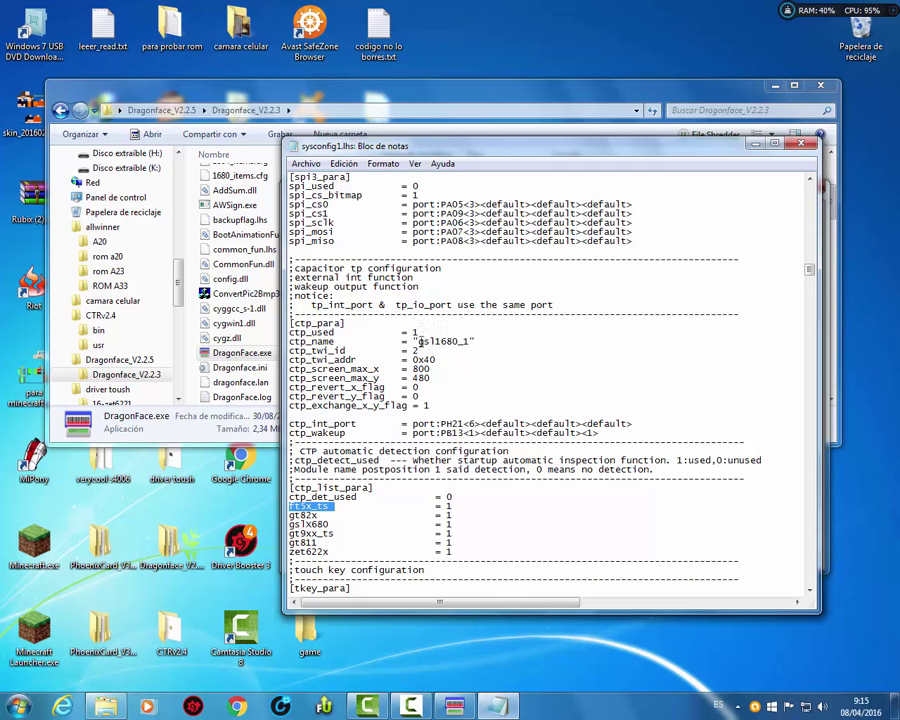
drag(416, 341, 469, 341)
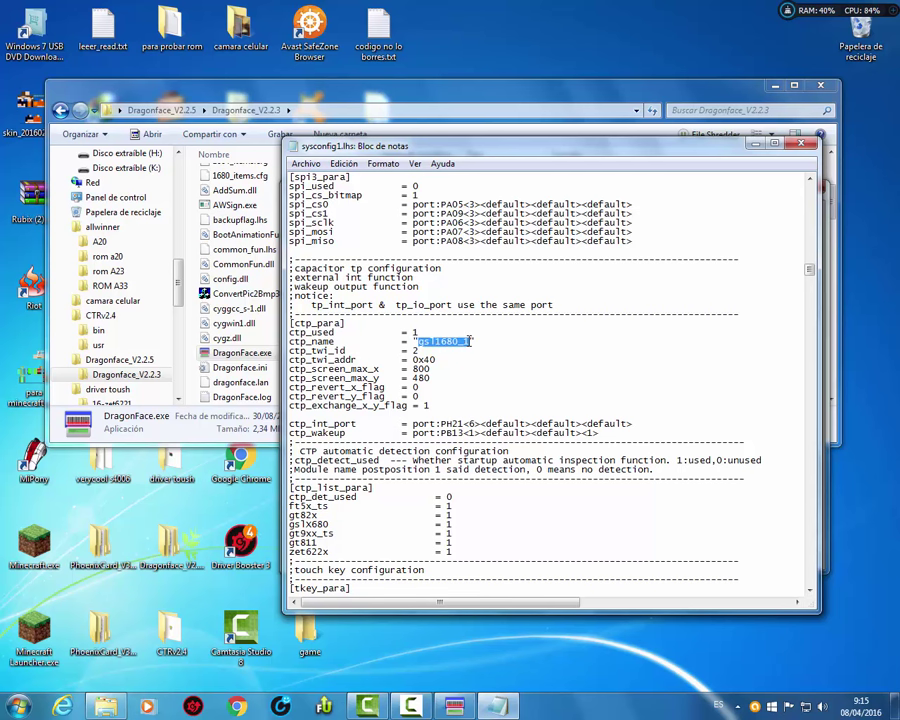
click(494, 522)
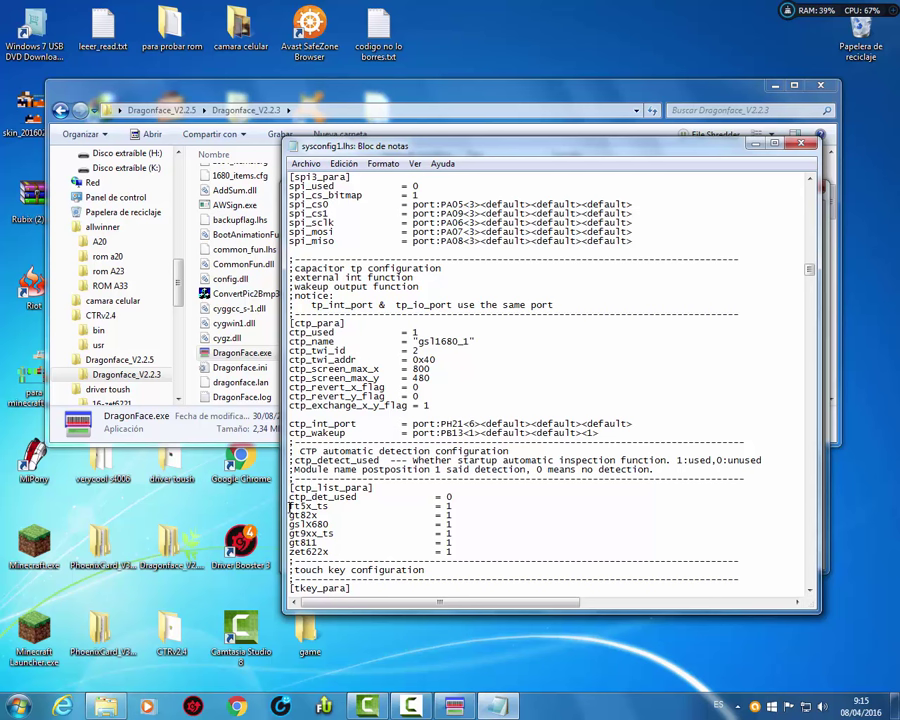
Review the driver names in [ctp_list_para], including zet622x, and close the configuration file
drag(289, 507, 353, 553)
click(495, 524)
drag(289, 551, 330, 552)
click(308, 552)
drag(308, 552, 334, 552)
click(455, 515)
drag(290, 506, 460, 548)
click(494, 536)
click(800, 148)
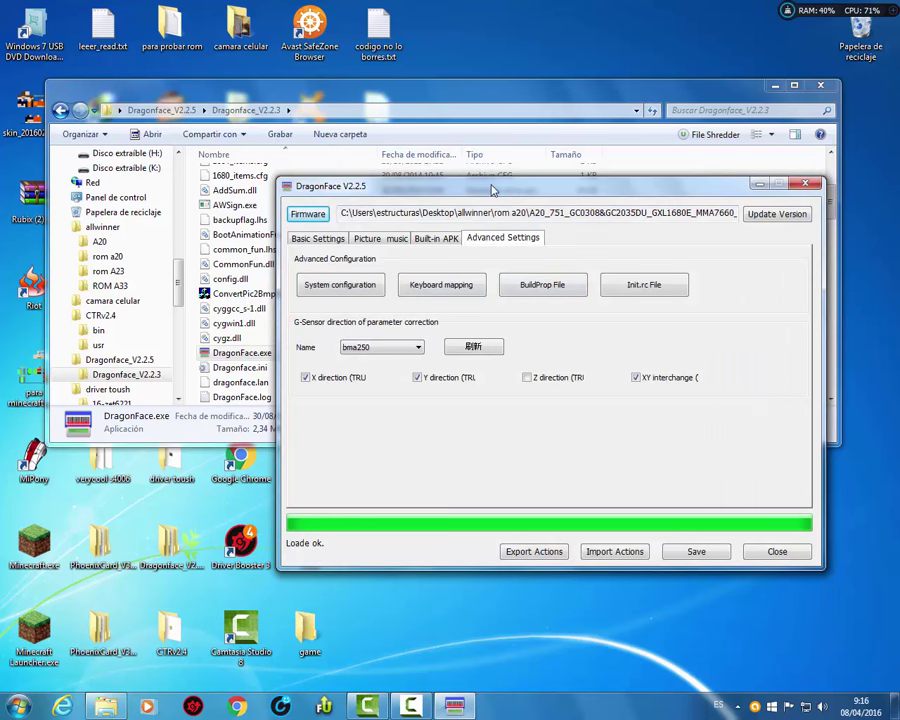
Move the DragonFace window out of the way and open the CPFOP folder inside Dragonface_V2.2.3
drag(499, 185, 526, 289)
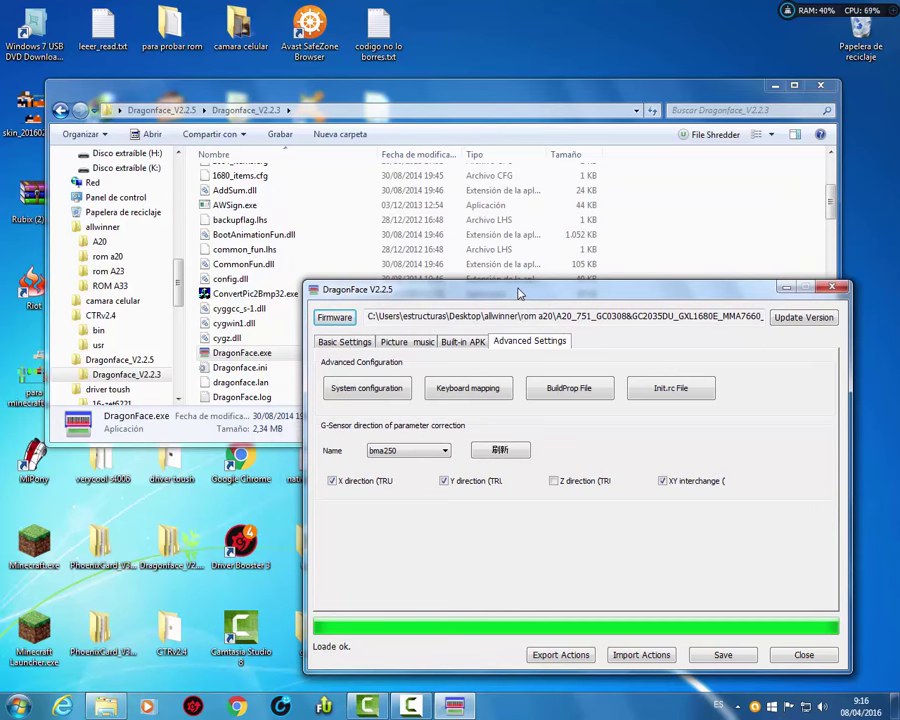
click(430, 97)
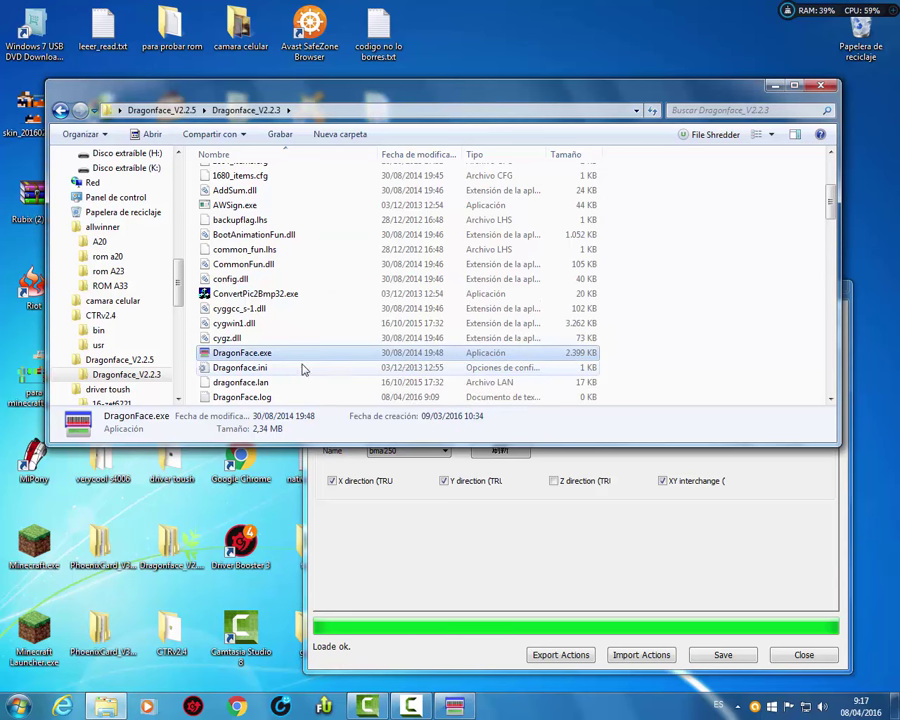
scroll(300, 364, up, 4)
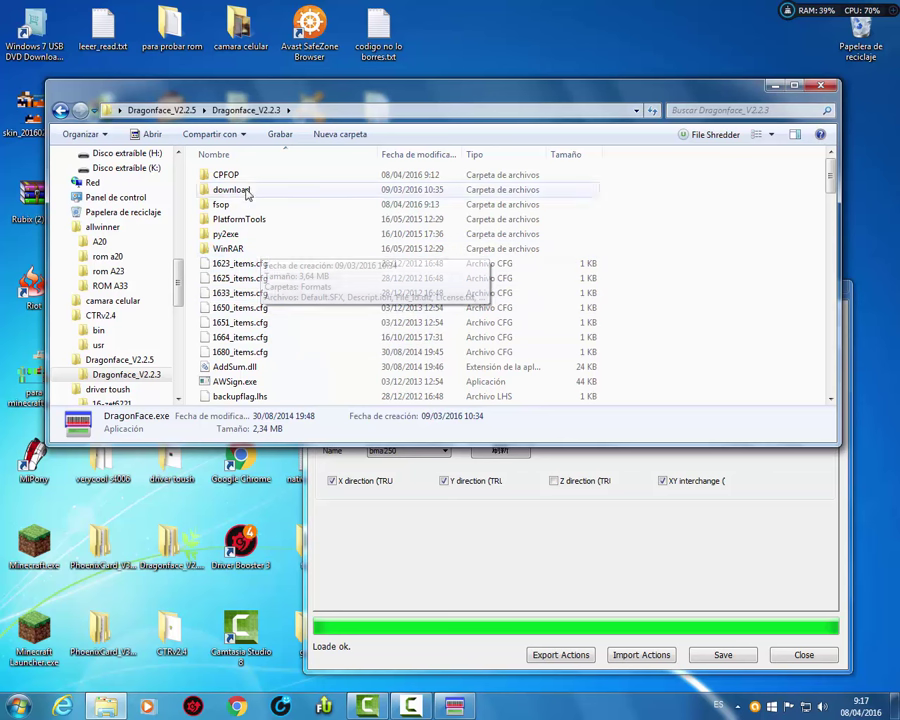
click(233, 182)
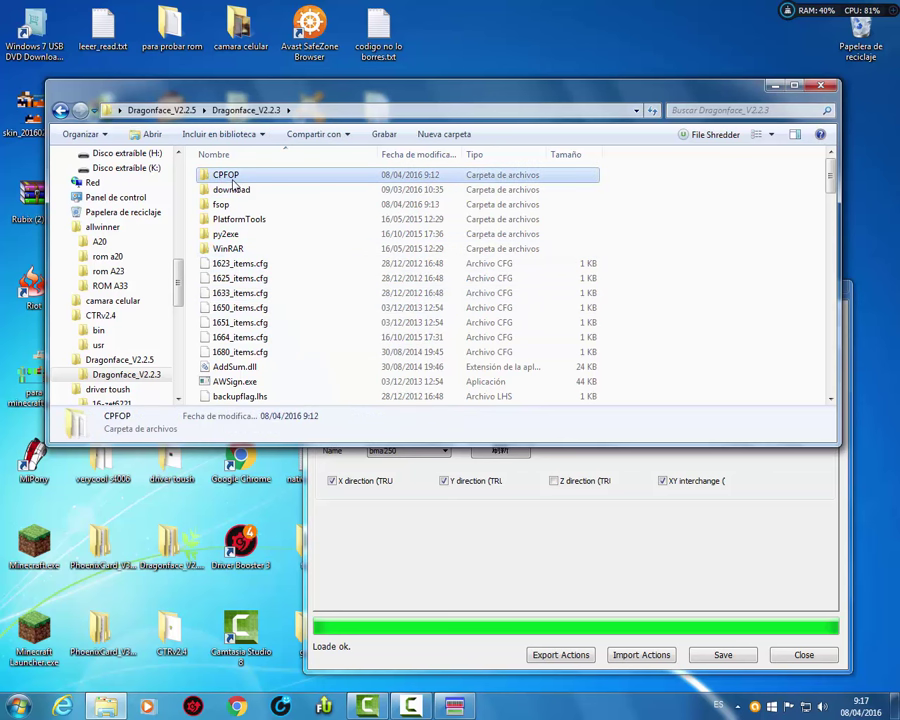
double_click(228, 175)
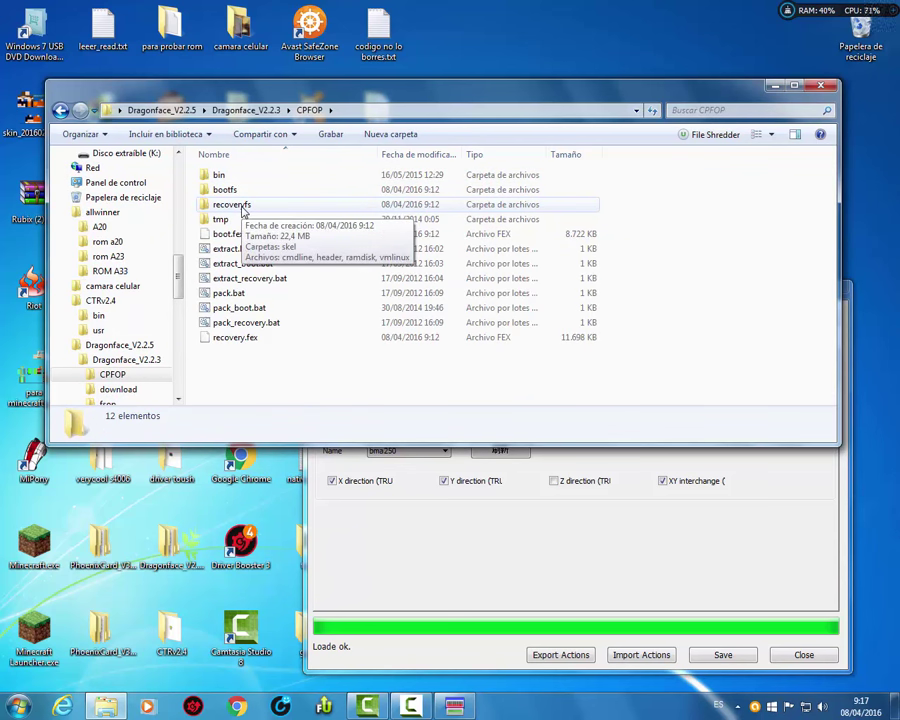
Open the skel folder inside recoveryfs and select ft5x_ts.ko among the touch driver modules
click(242, 208)
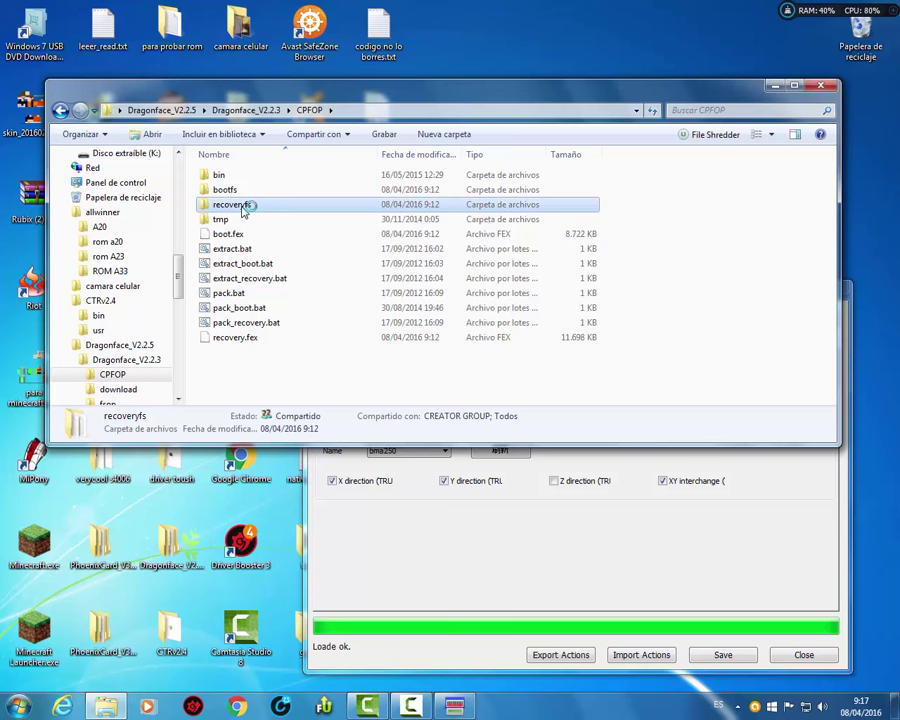
double_click(242, 208)
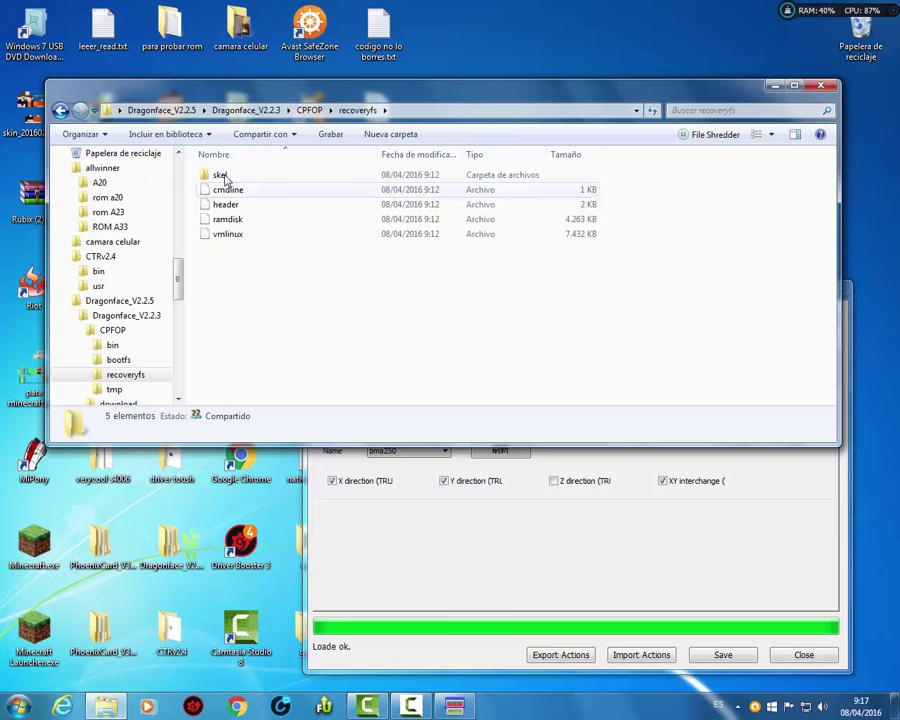
click(223, 177)
double_click(223, 177)
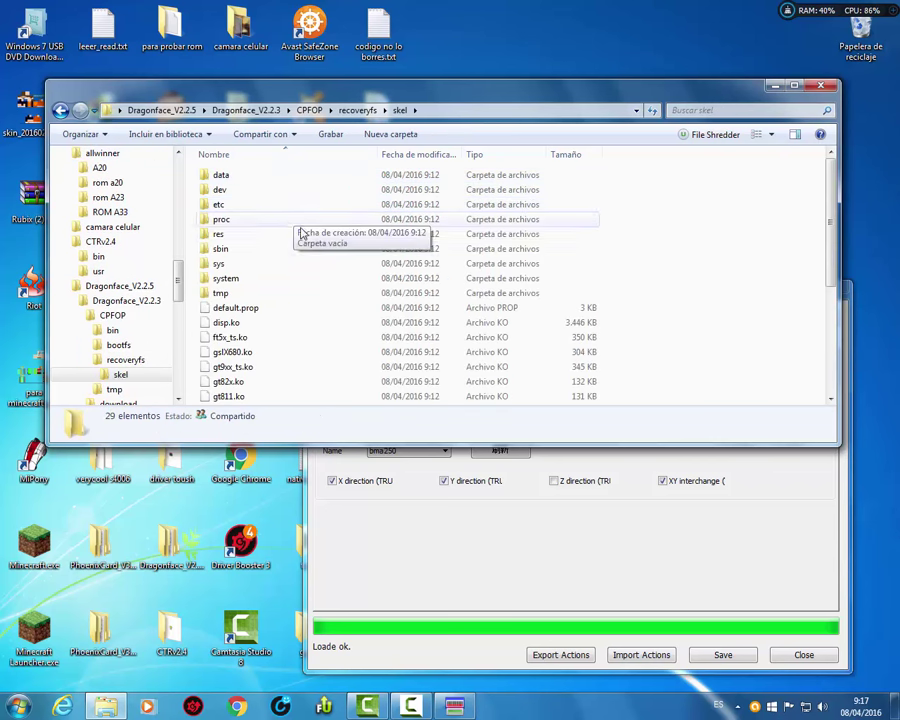
scroll(318, 335, down, 1)
scroll(318, 335, down, 1)
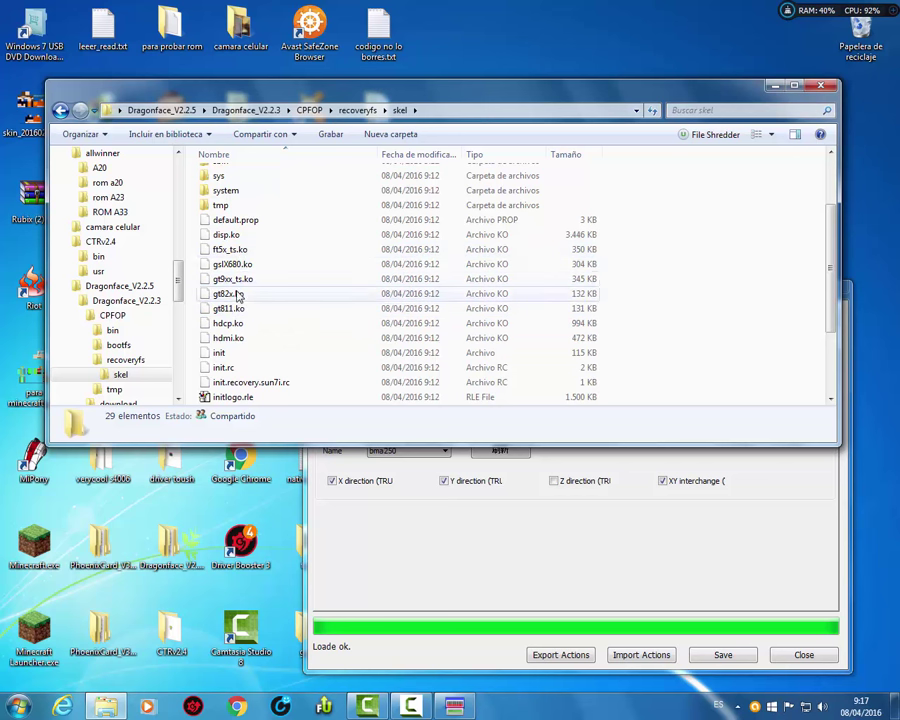
click(232, 252)
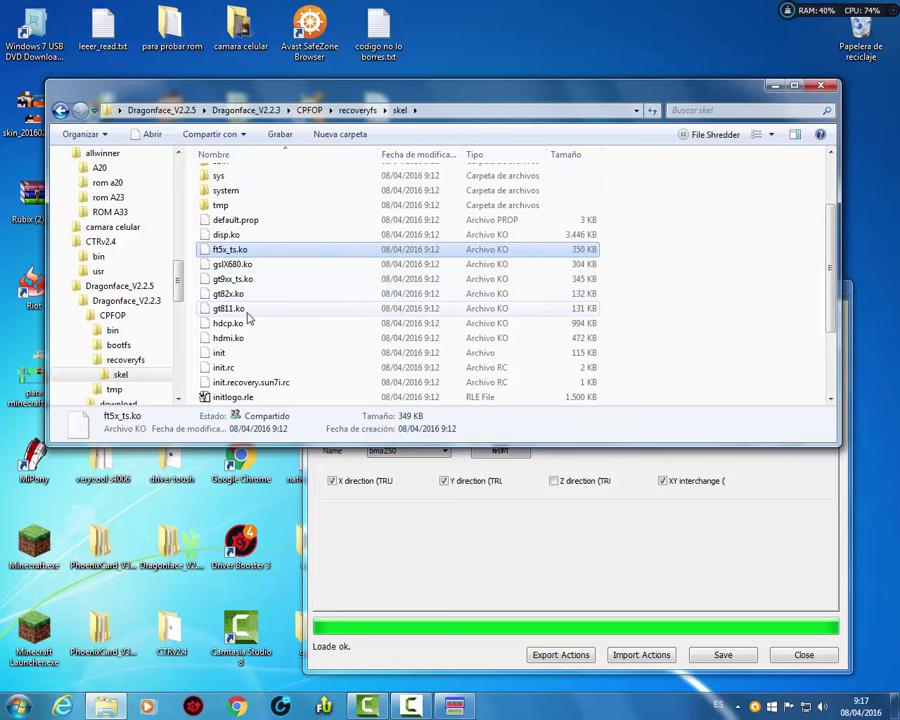
scroll(248, 318, down, 1)
scroll(250, 266, up, 1)
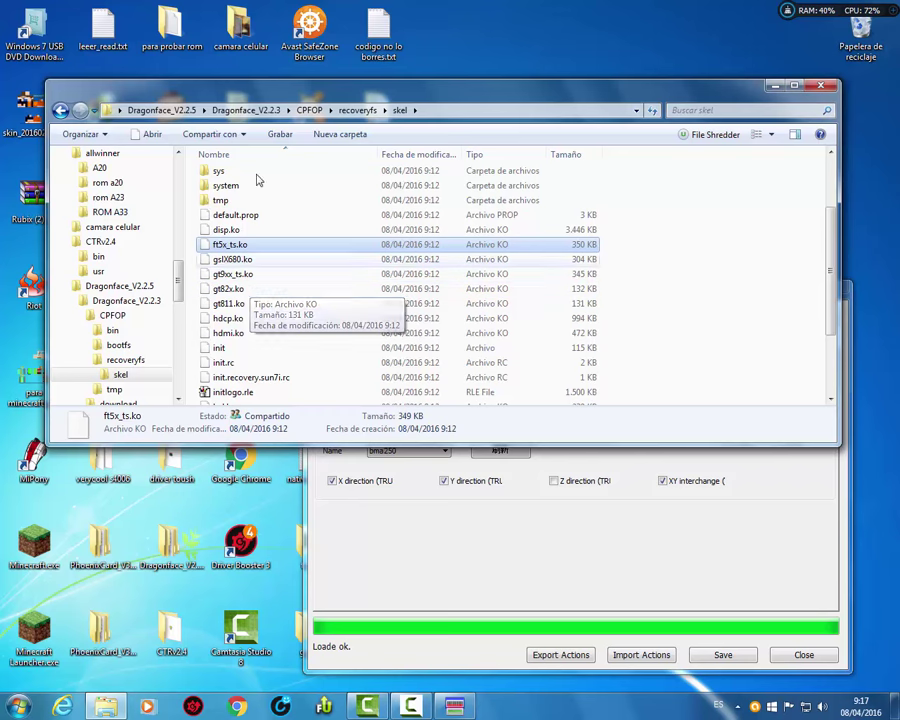
Open the 16-zet6221 folder from the desktop's driver toush folder beside the skel window and select zet6221.ko
drag(299, 96, 257, 30)
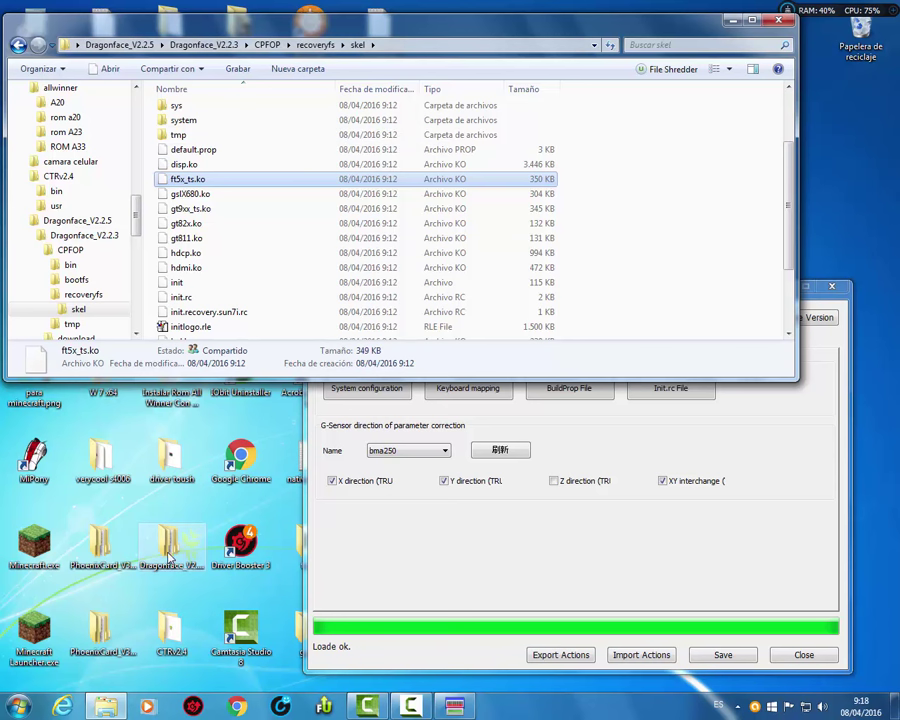
double_click(170, 460)
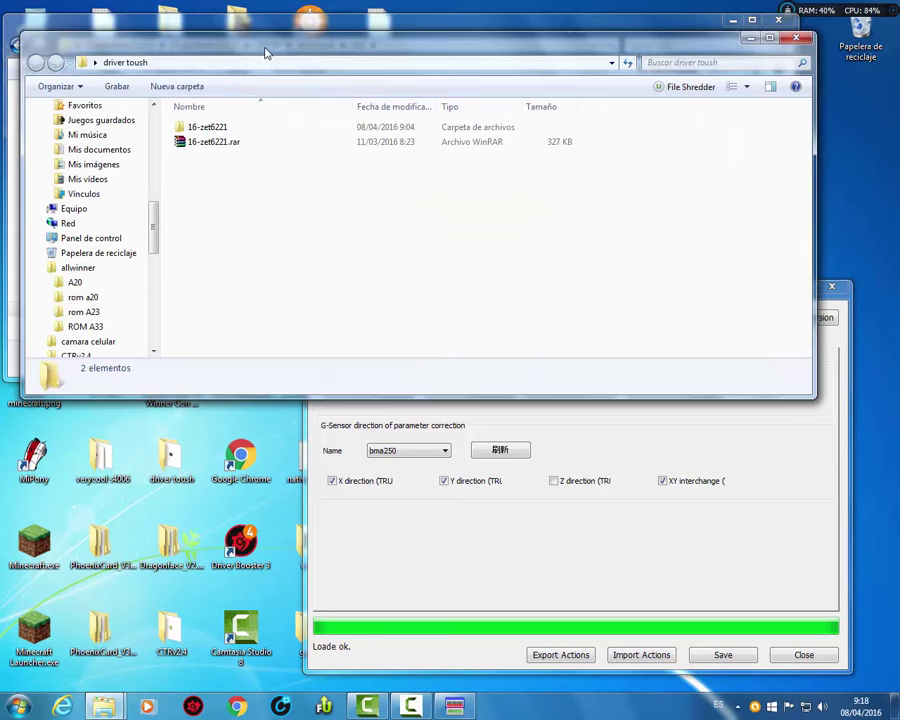
drag(270, 18, 687, 201)
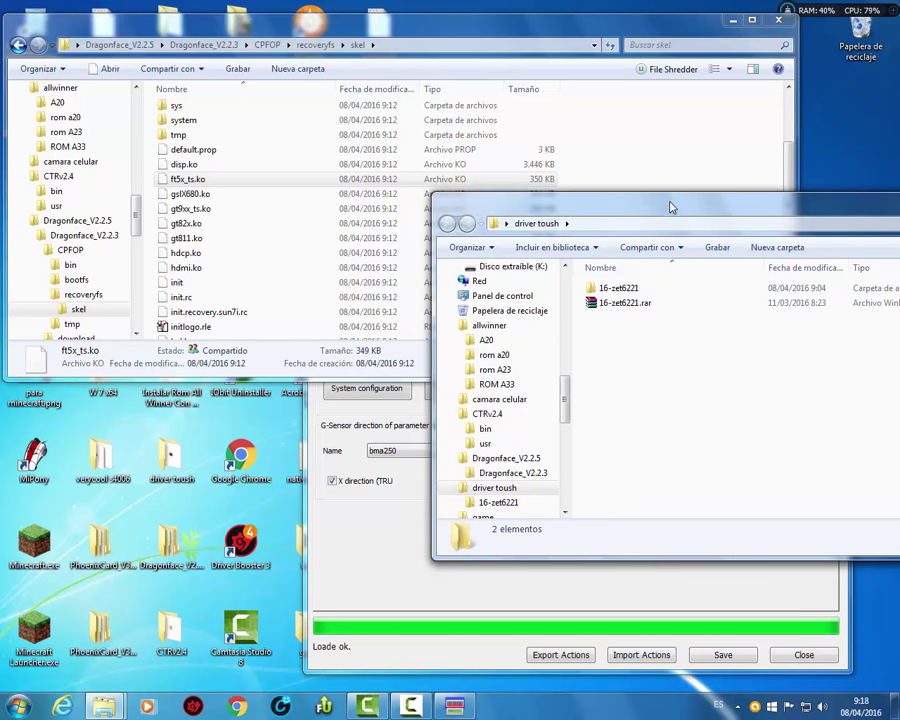
click(628, 289)
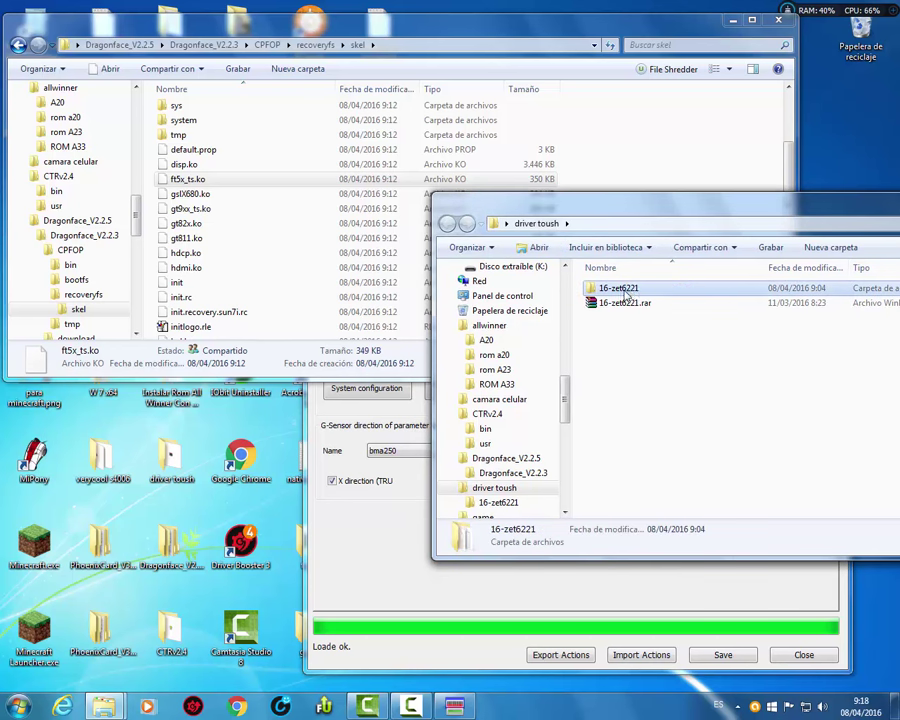
double_click(622, 289)
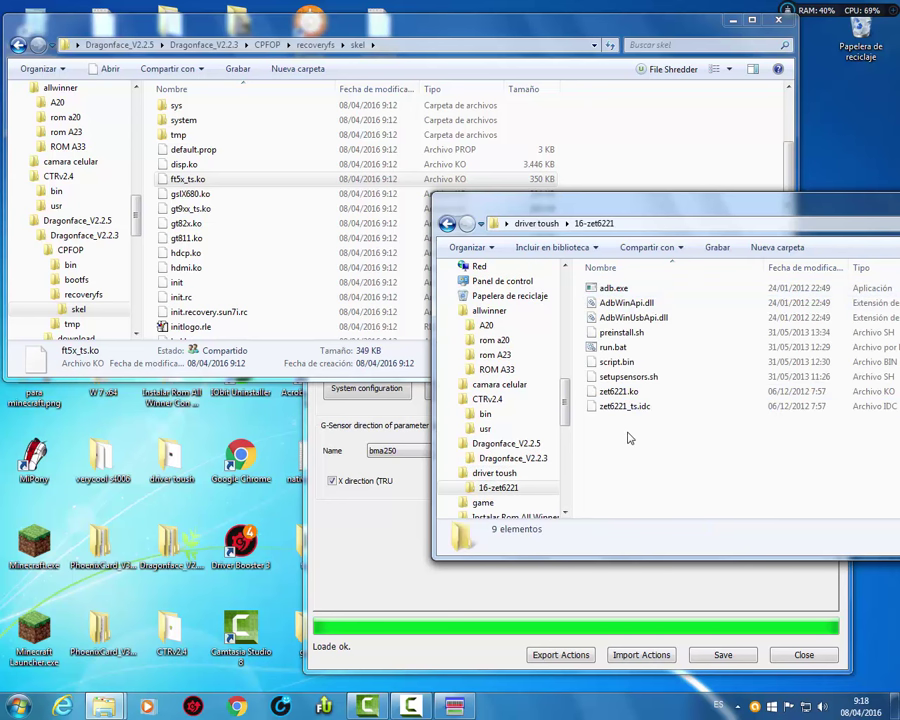
drag(610, 203, 599, 84)
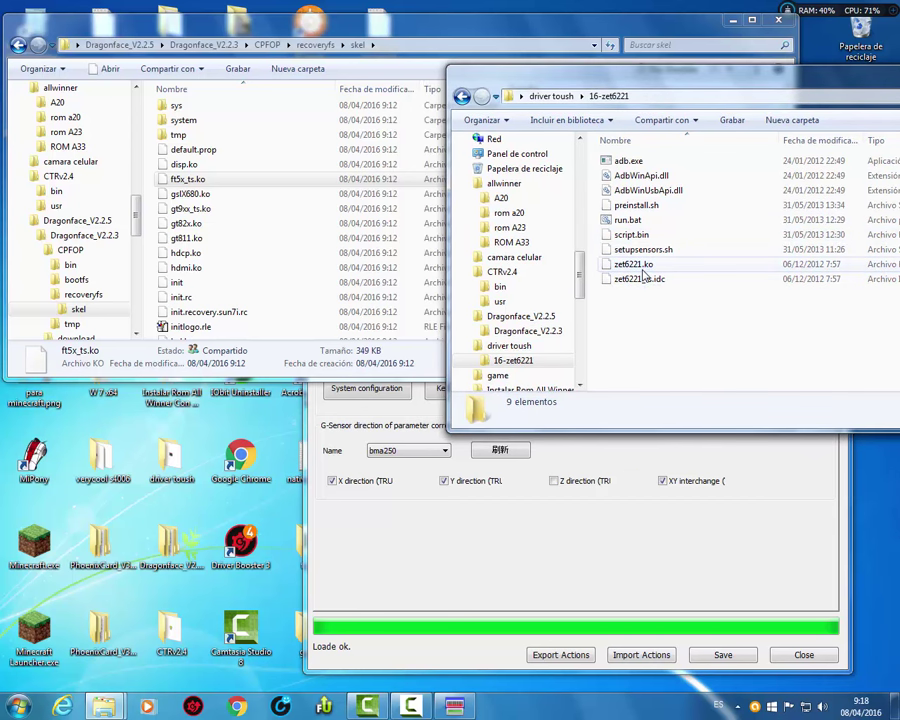
click(642, 268)
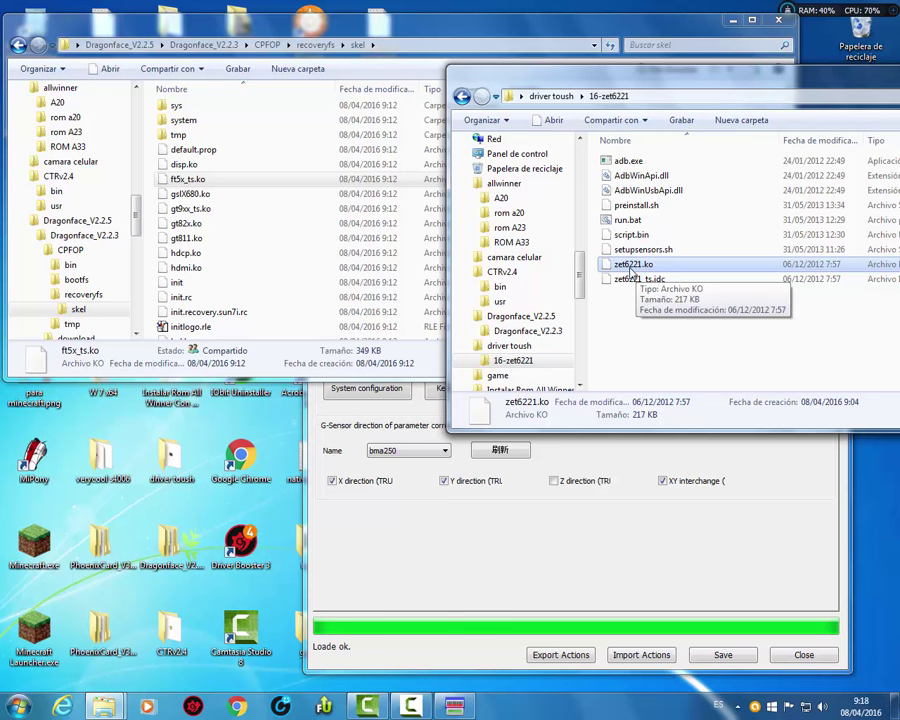
Compare the driver modules in skel, from gslX680.ko to zet622x.ko, with zet6221.ko in the 16-zet6221 folder
click(160, 22)
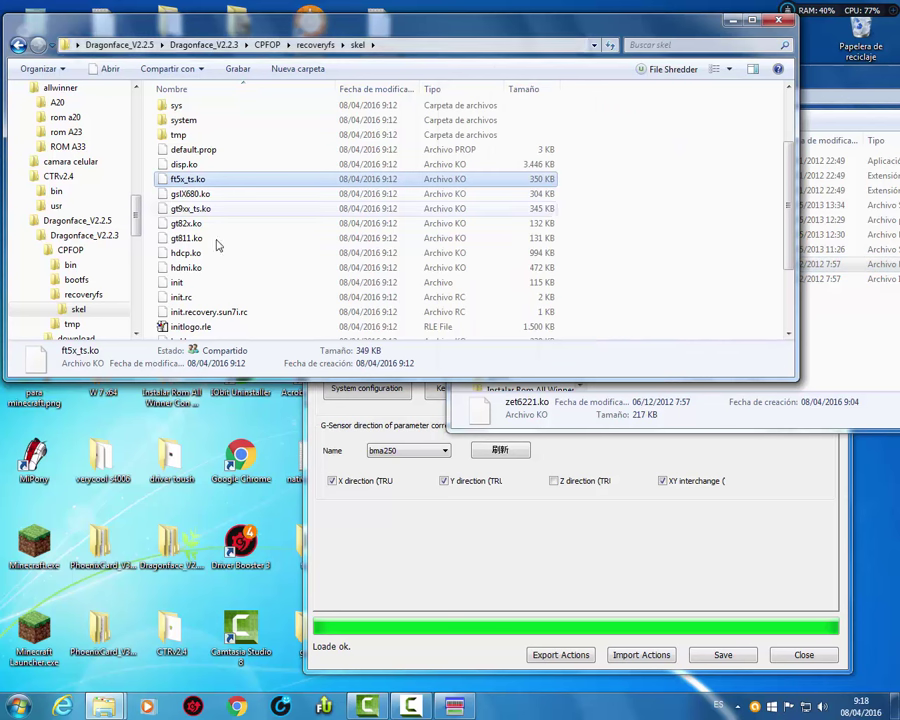
click(187, 195)
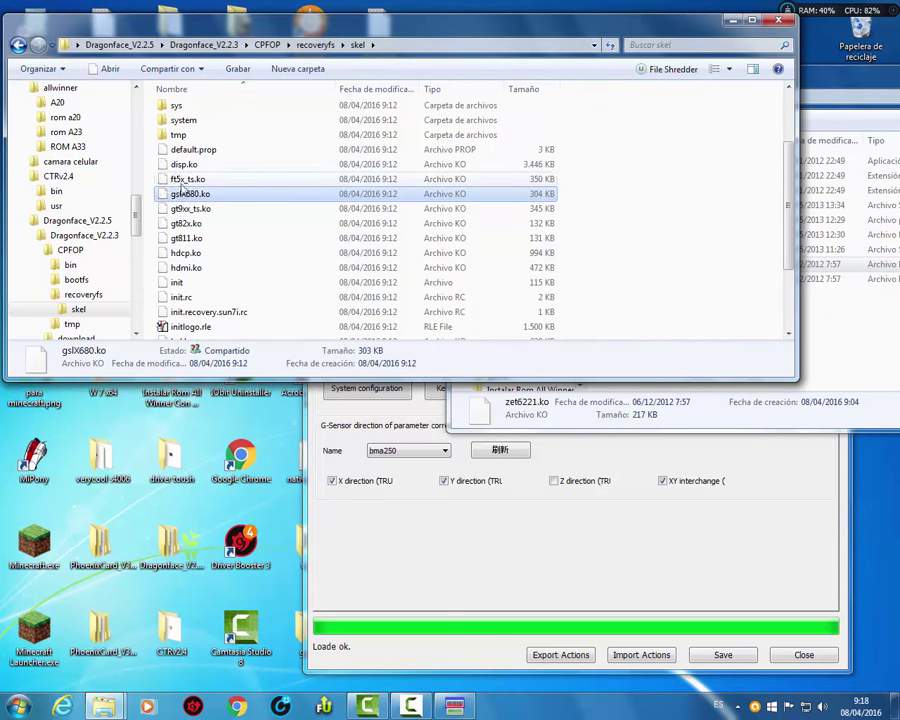
scroll(188, 270, down, 1)
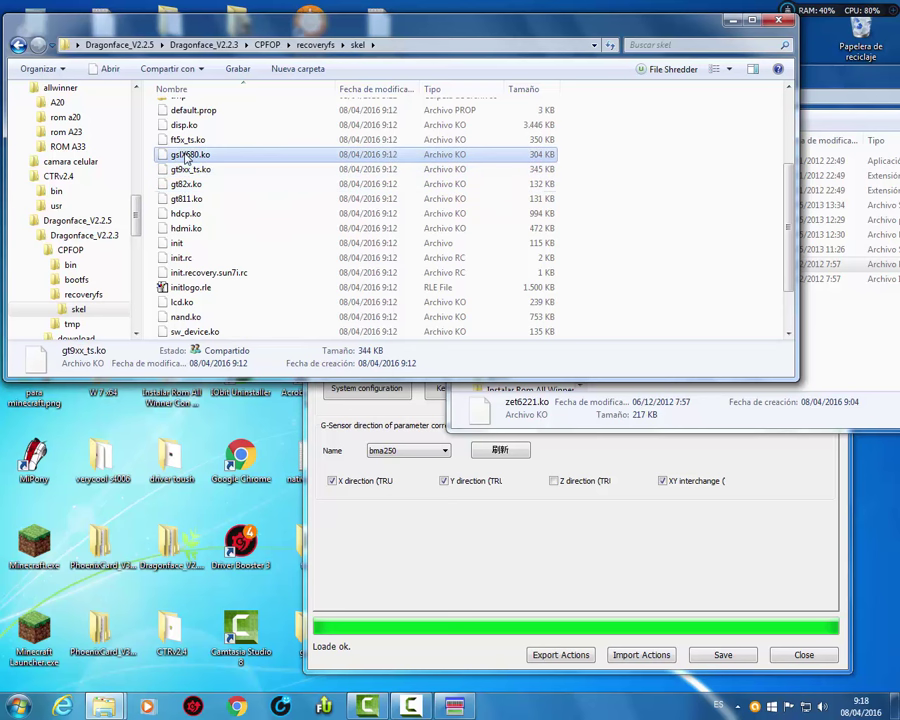
scroll(175, 215, down, 2)
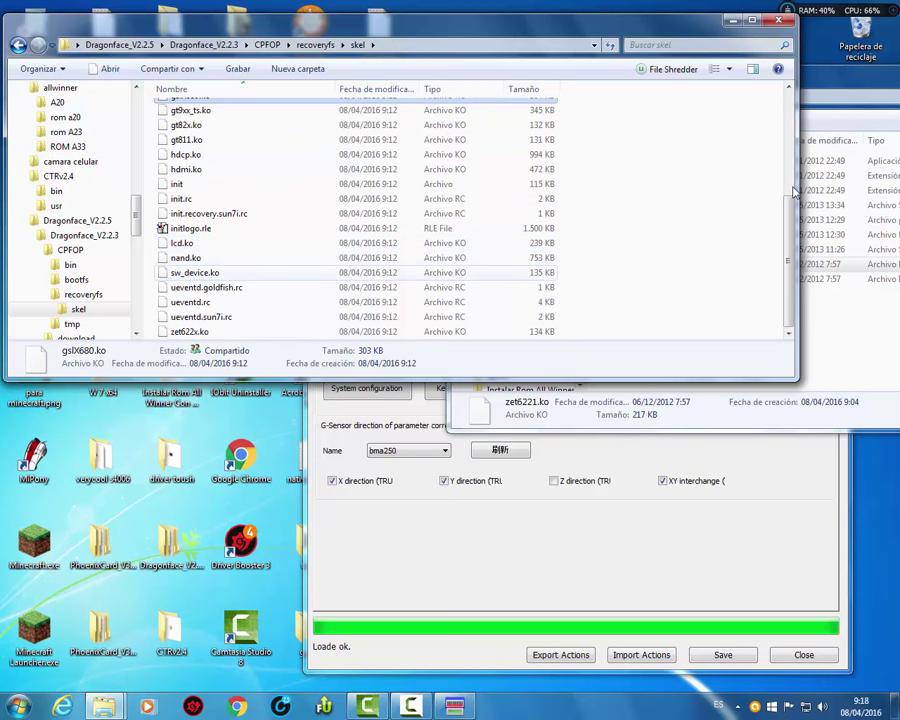
click(849, 90)
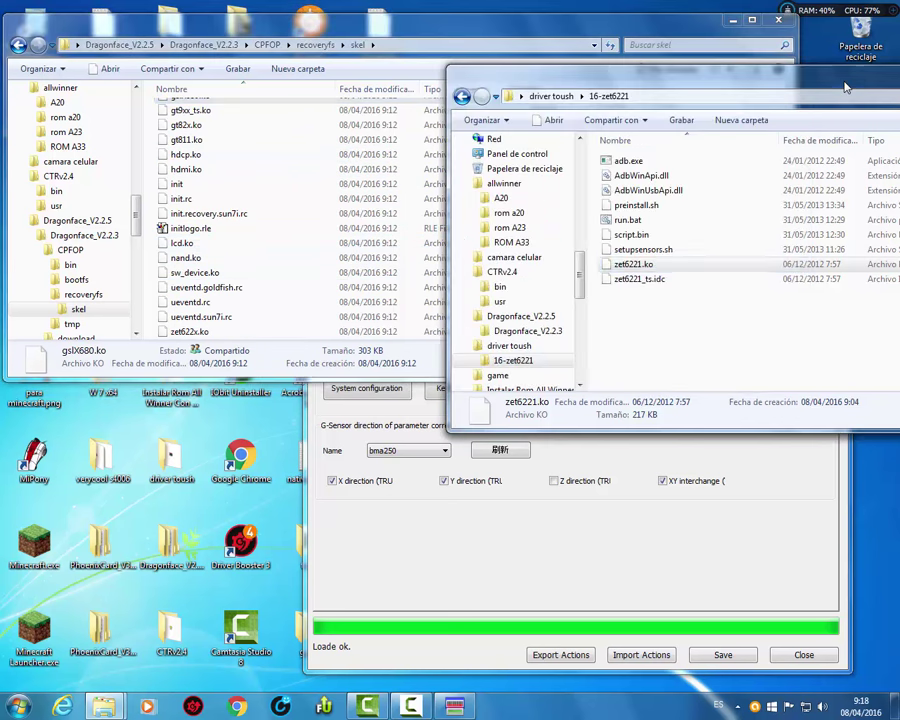
click(185, 332)
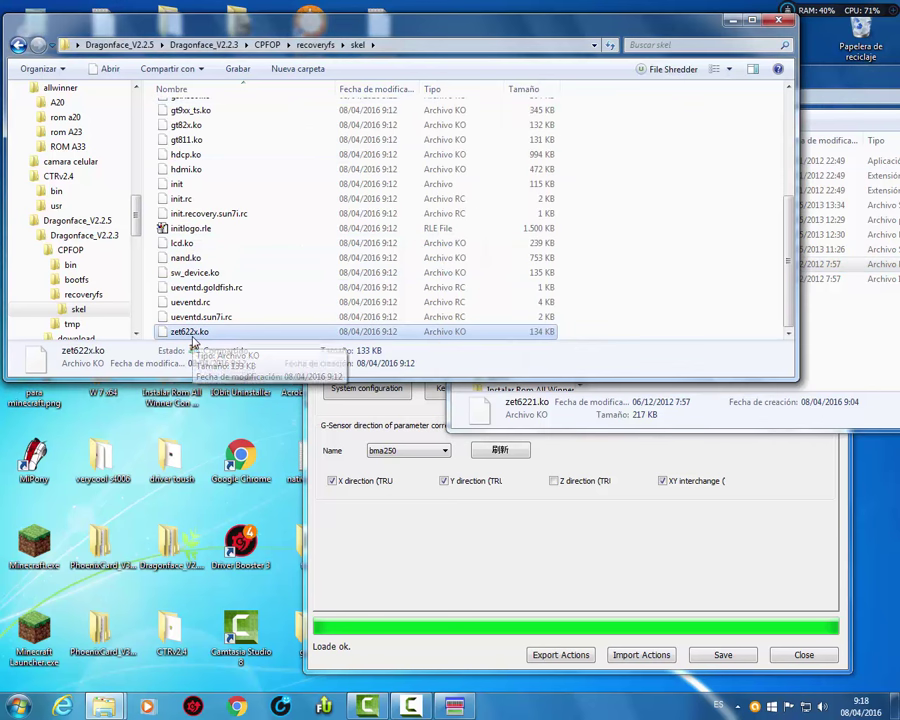
click(830, 82)
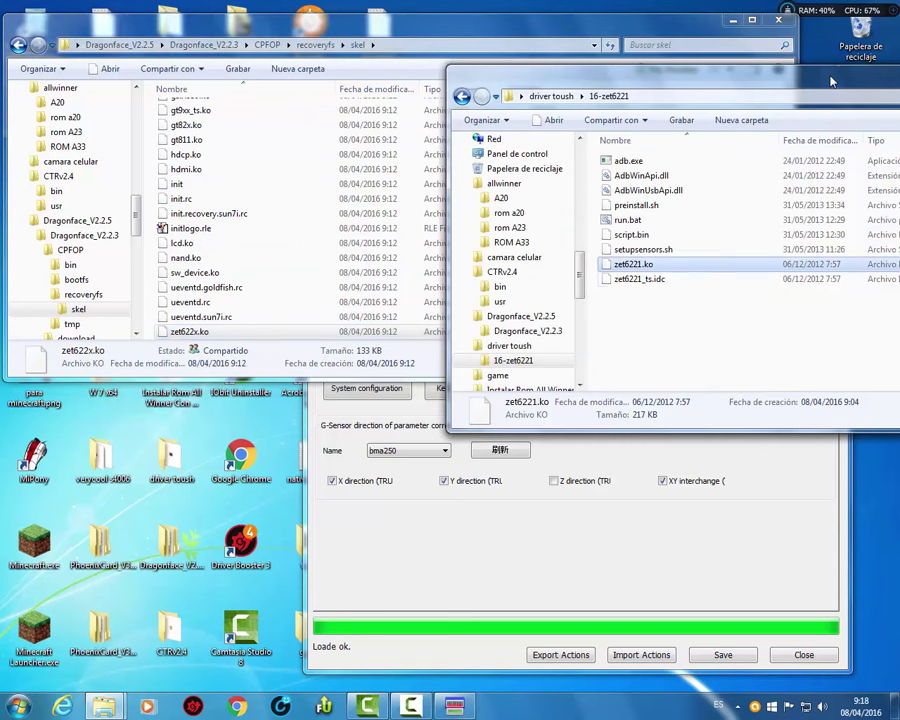
click(636, 266)
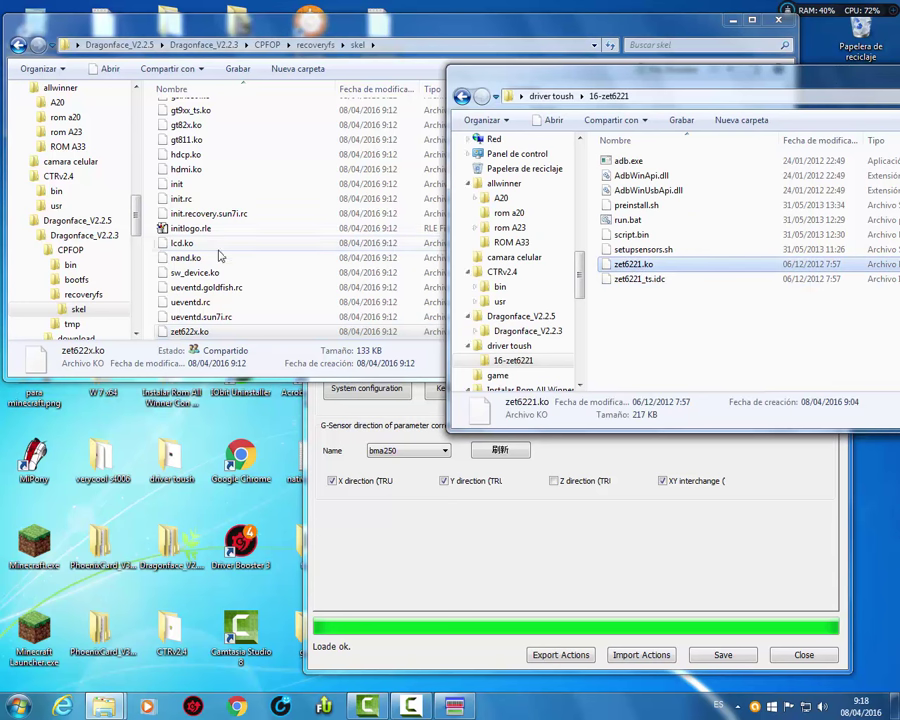
click(187, 125)
key(Up)
key(Up)
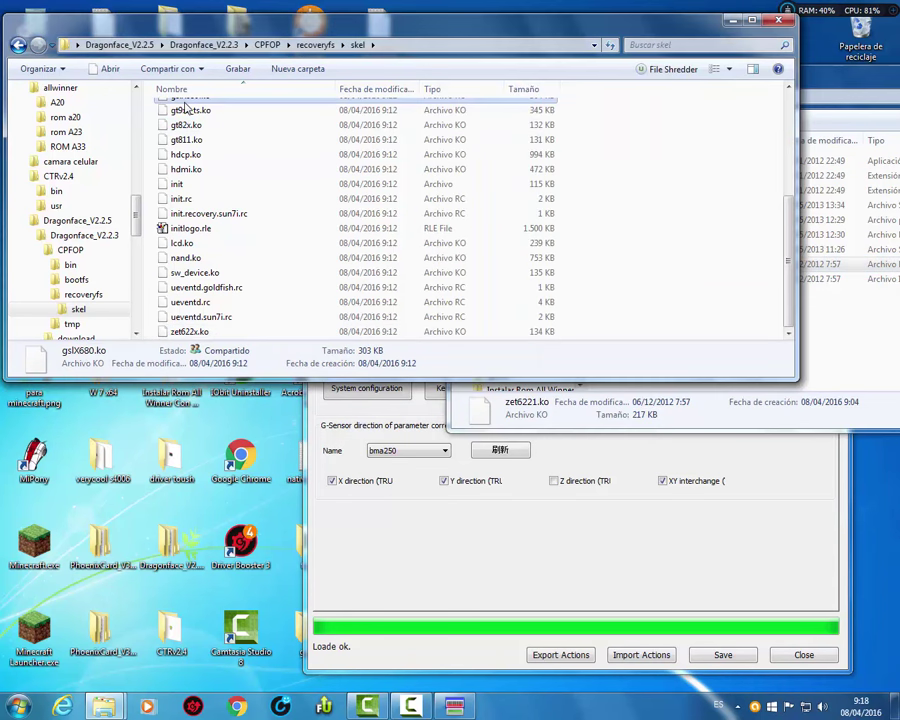
key(Down)
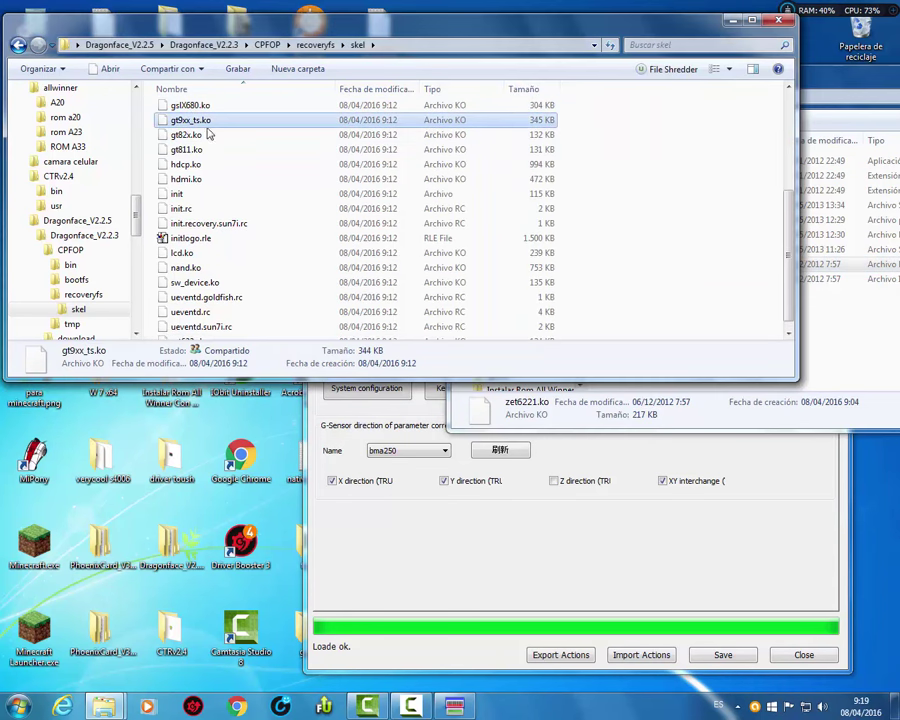
Narrow the skel window and arrange it beside the 16-zet6221 window so both file lists can be read
click(840, 80)
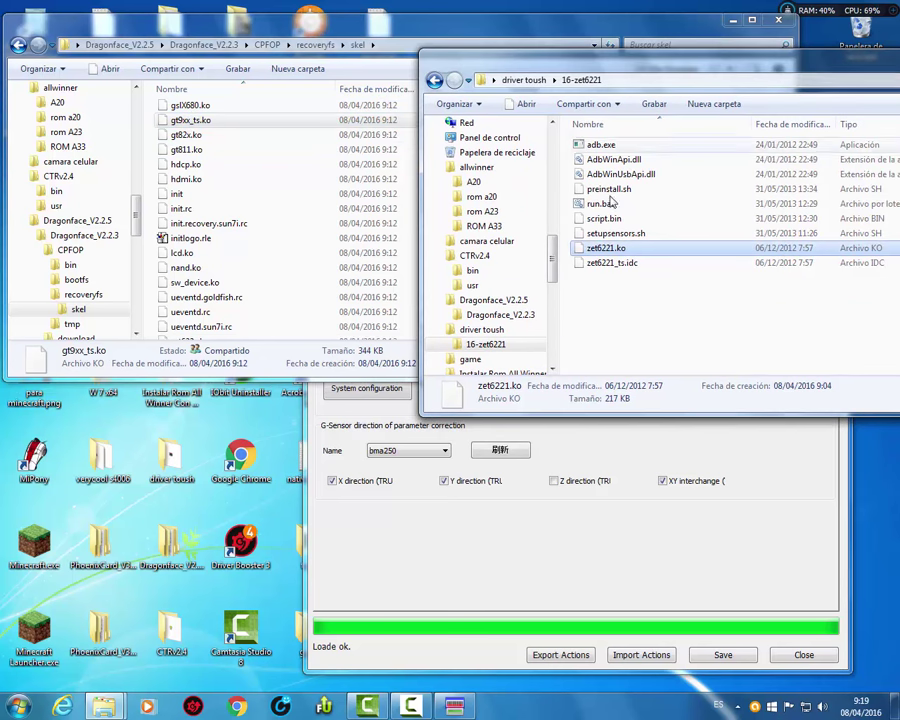
click(340, 30)
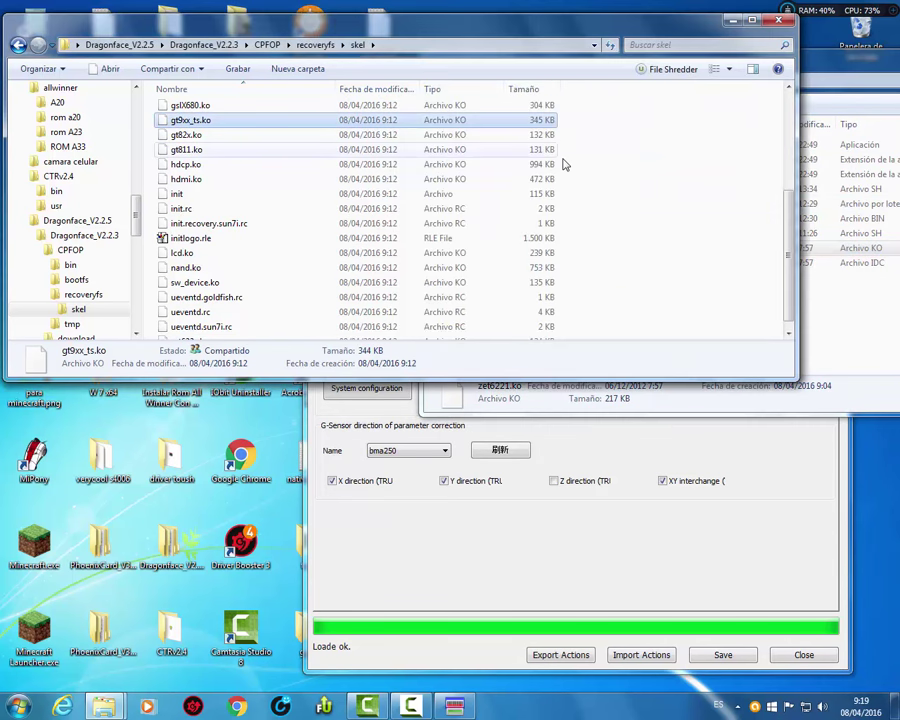
click(830, 74)
drag(788, 73, 806, 71)
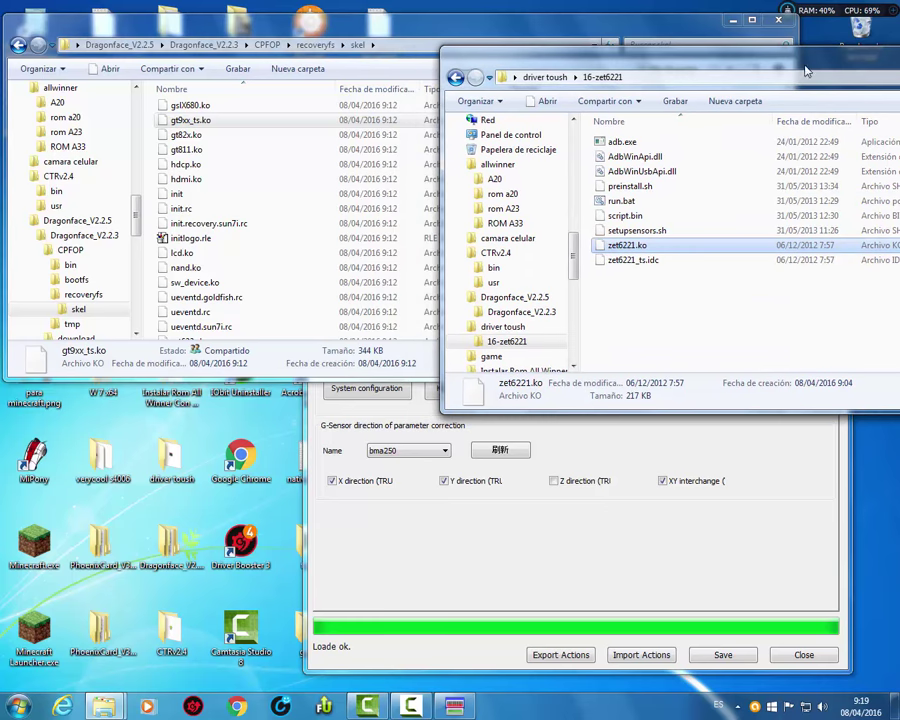
drag(290, 24, 218, 27)
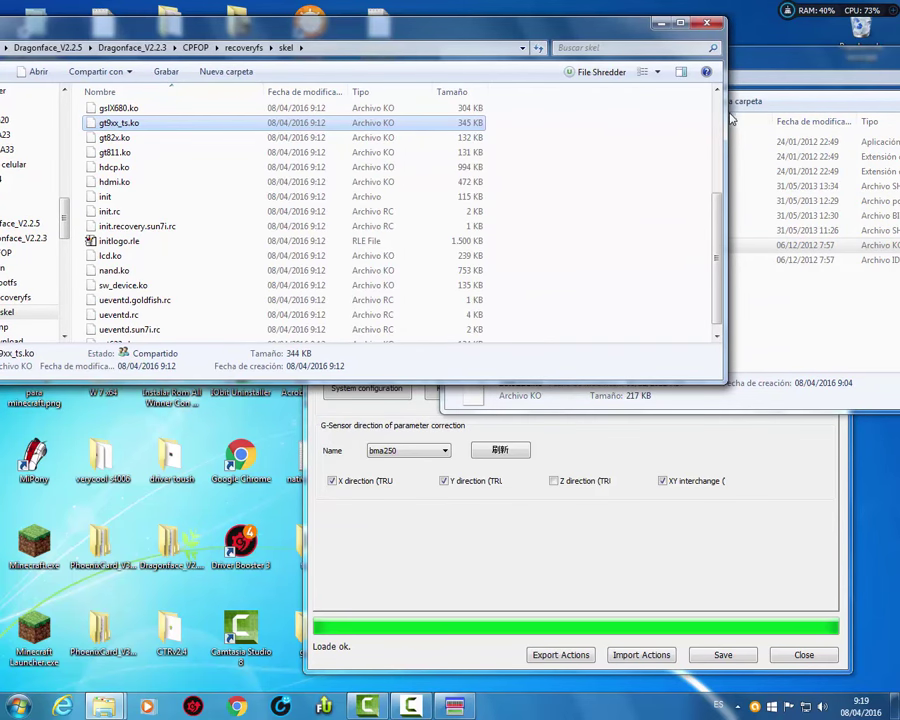
drag(717, 116, 522, 116)
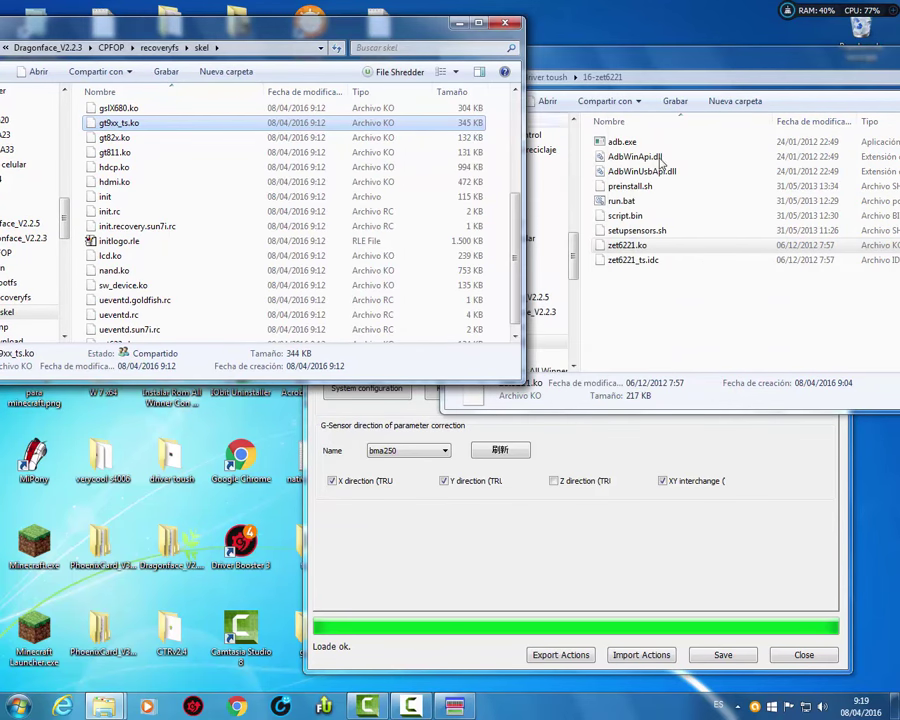
drag(489, 284, 672, 248)
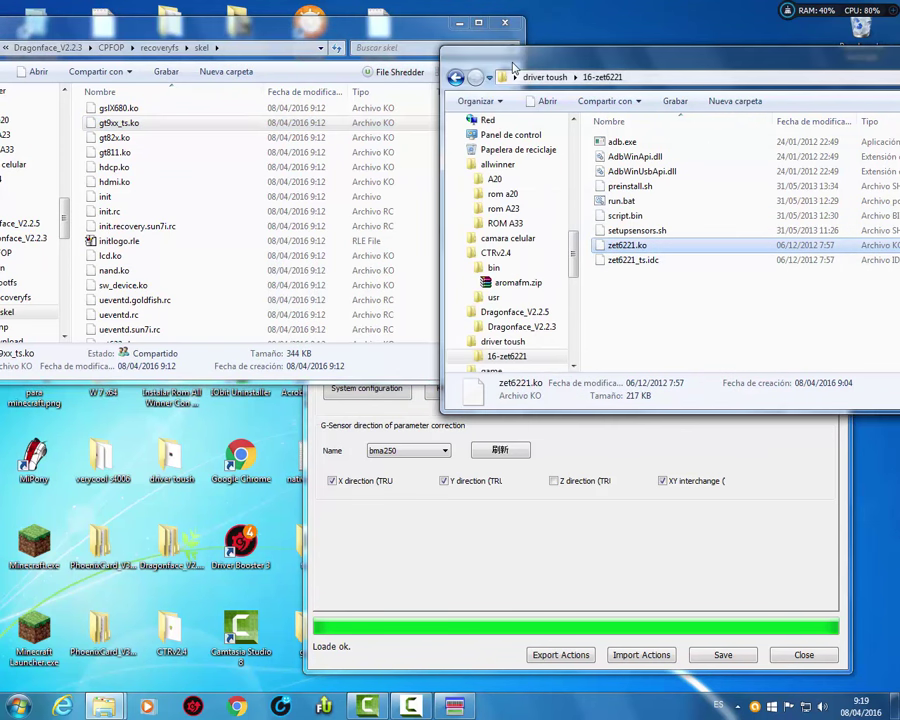
click(500, 30)
drag(578, 60, 598, 55)
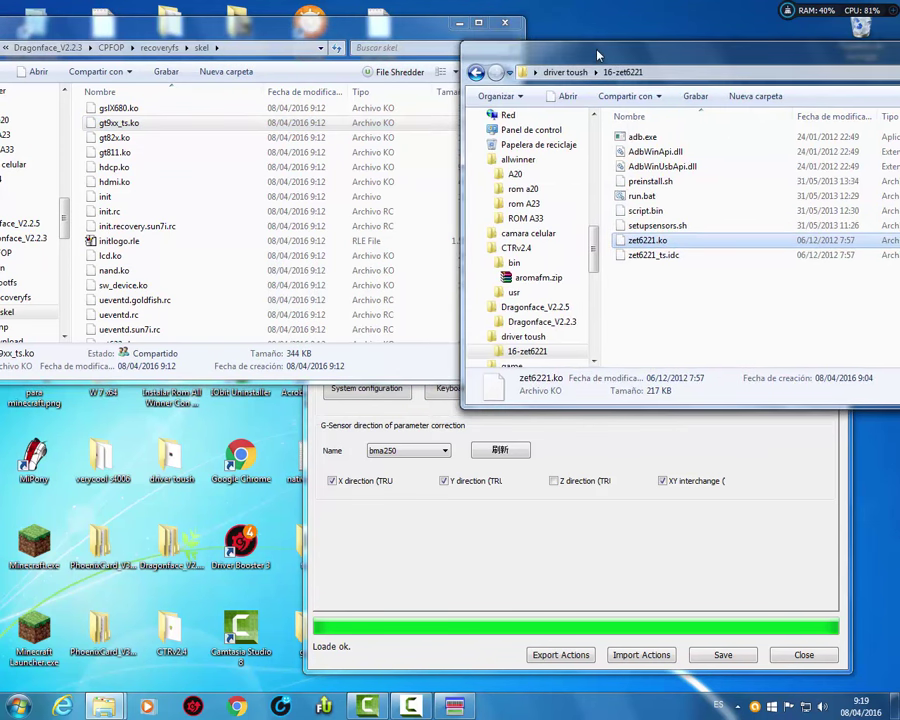
Rename zet6221.ko in the 16-zet6221 folder to zet22x.ko, using zet622x.ko in skel as the reference
click(266, 76)
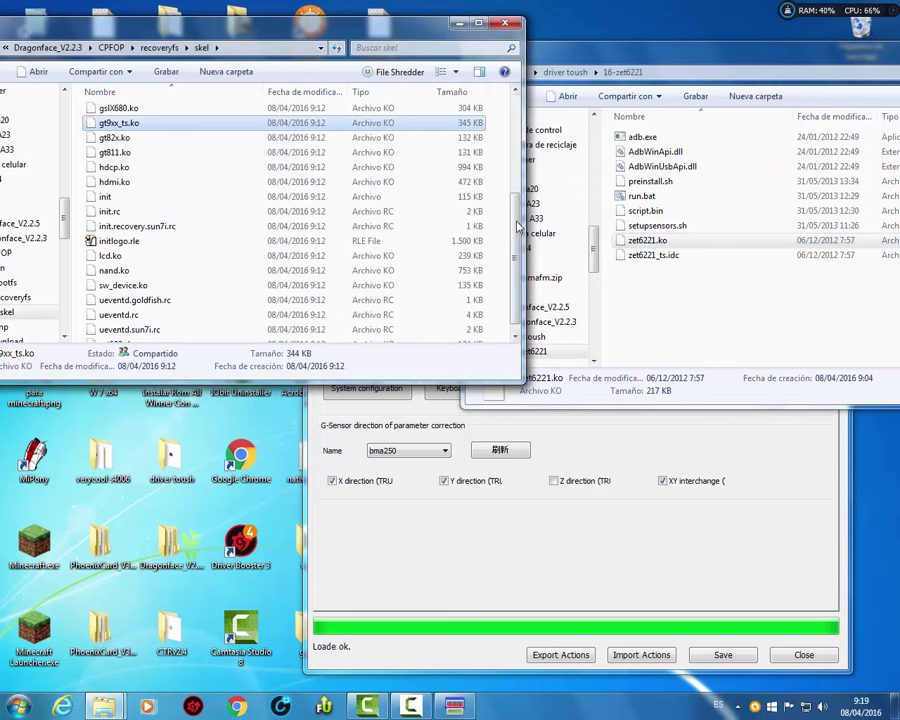
scroll(517, 226, down, 1)
click(125, 335)
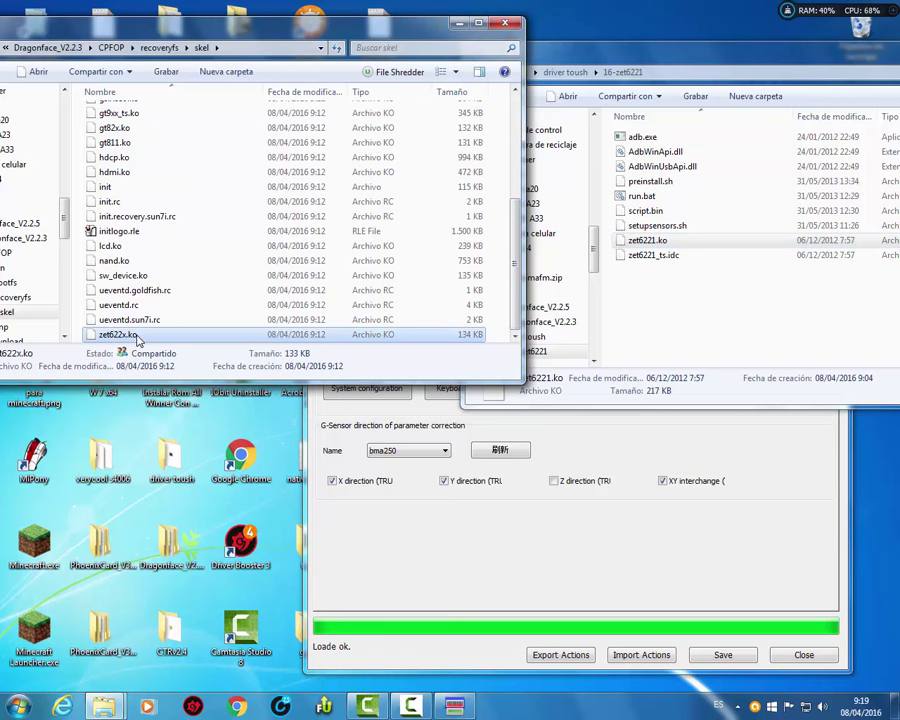
click(650, 241)
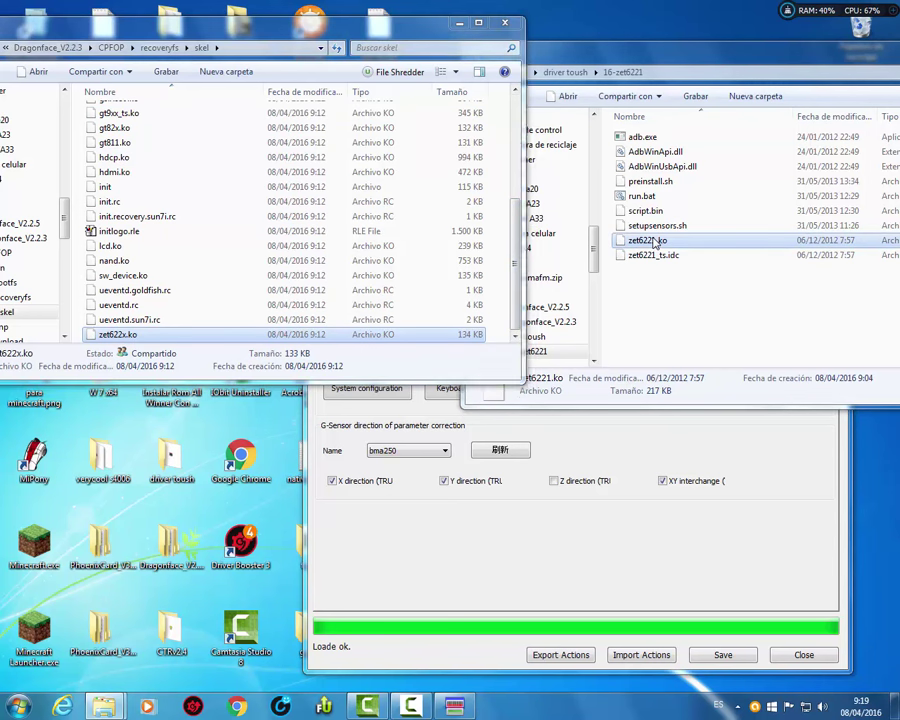
right_click(654, 243)
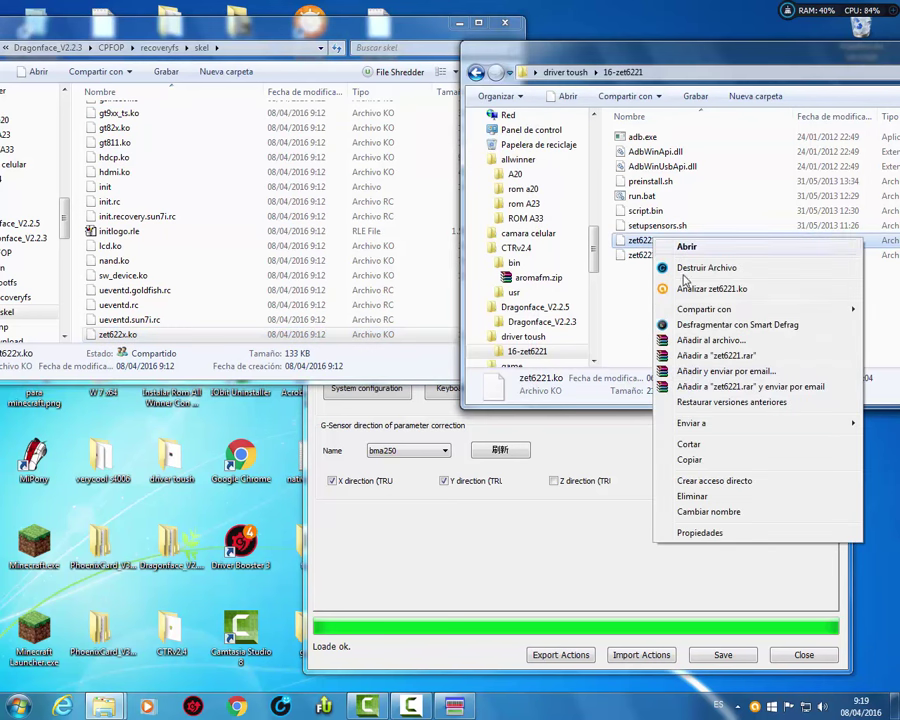
click(704, 512)
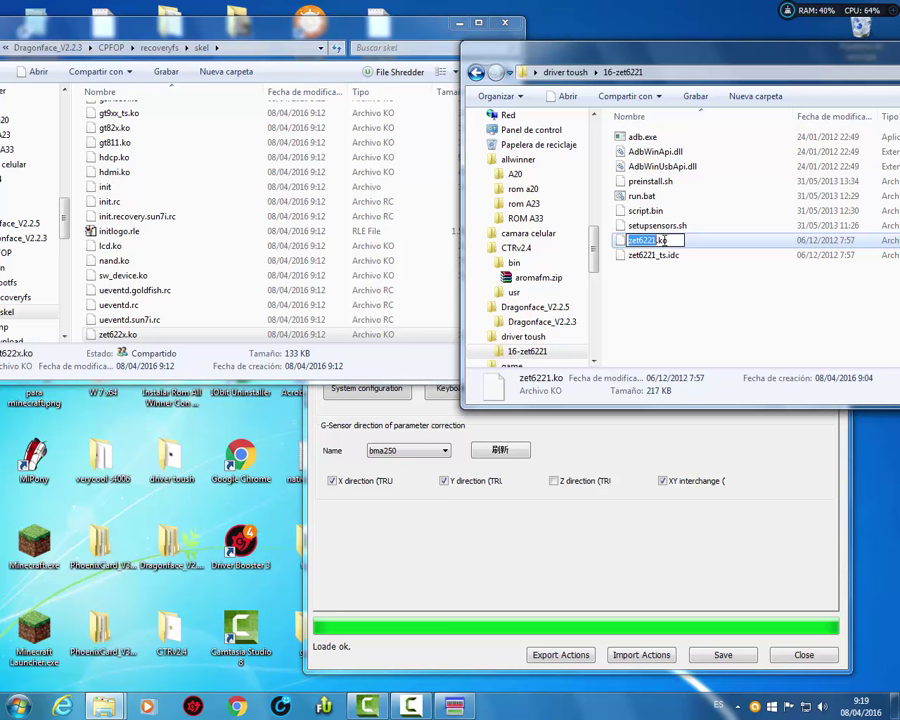
key(BackSpace)
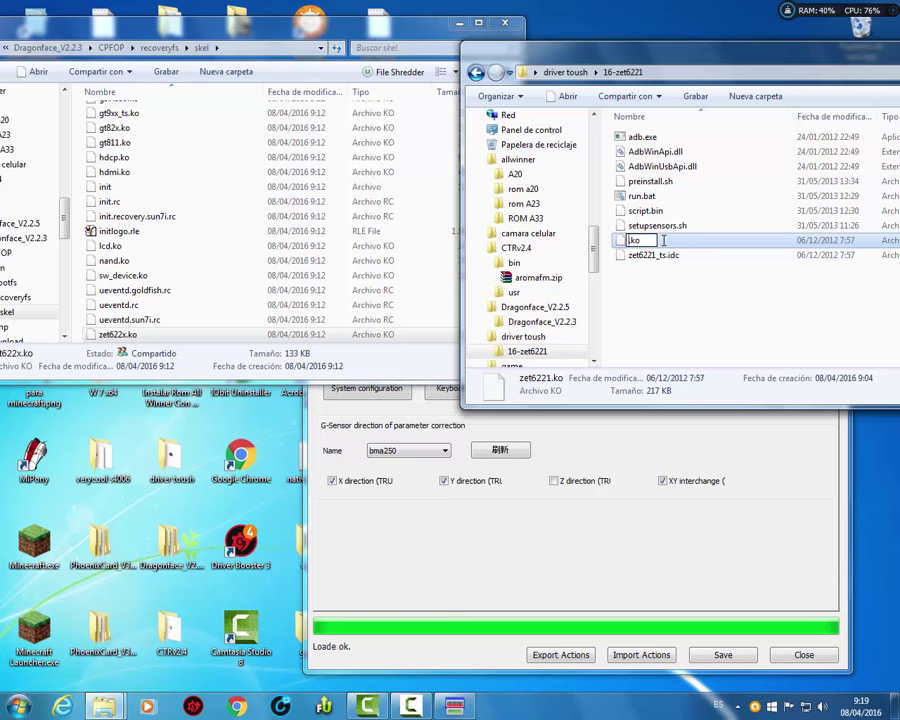
text(zet)
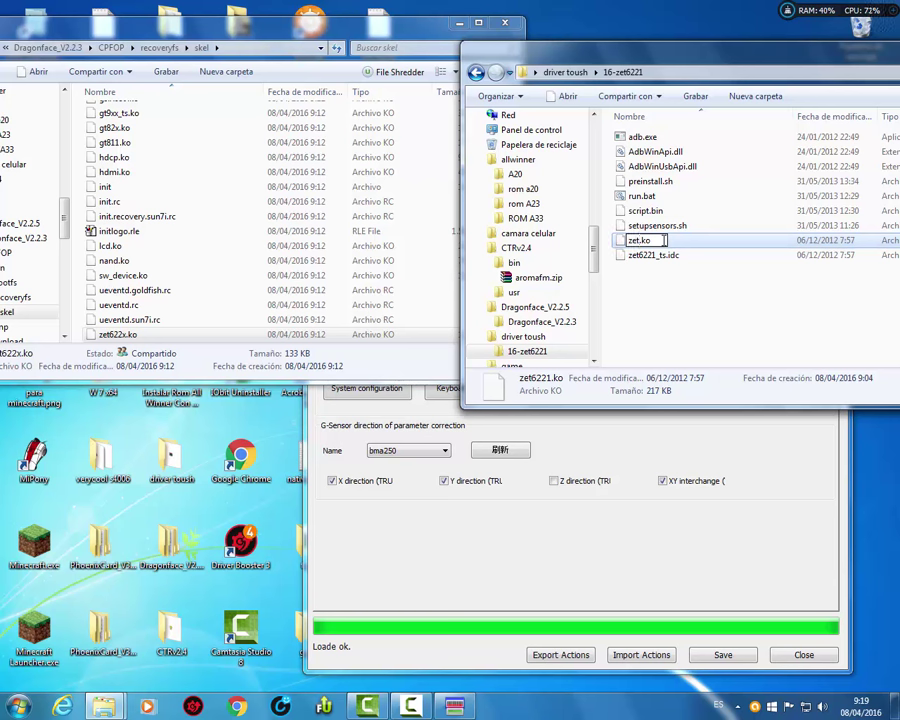
text(22x)
click(728, 308)
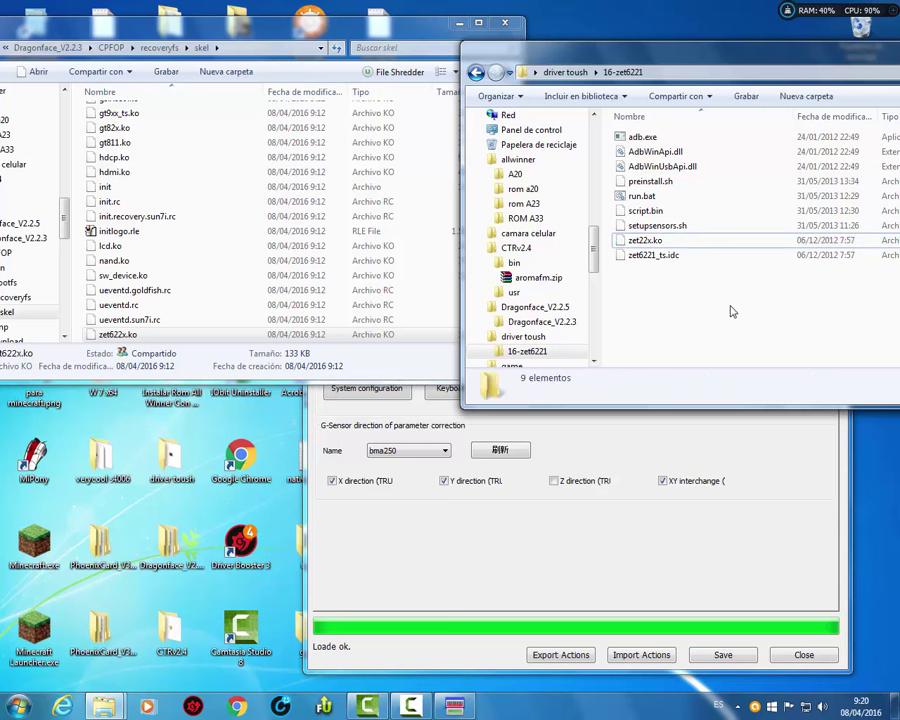
Arrange the two folder windows side by side and move zet22x.ko from 16-zet6221 into the skel folder
drag(556, 60, 588, 45)
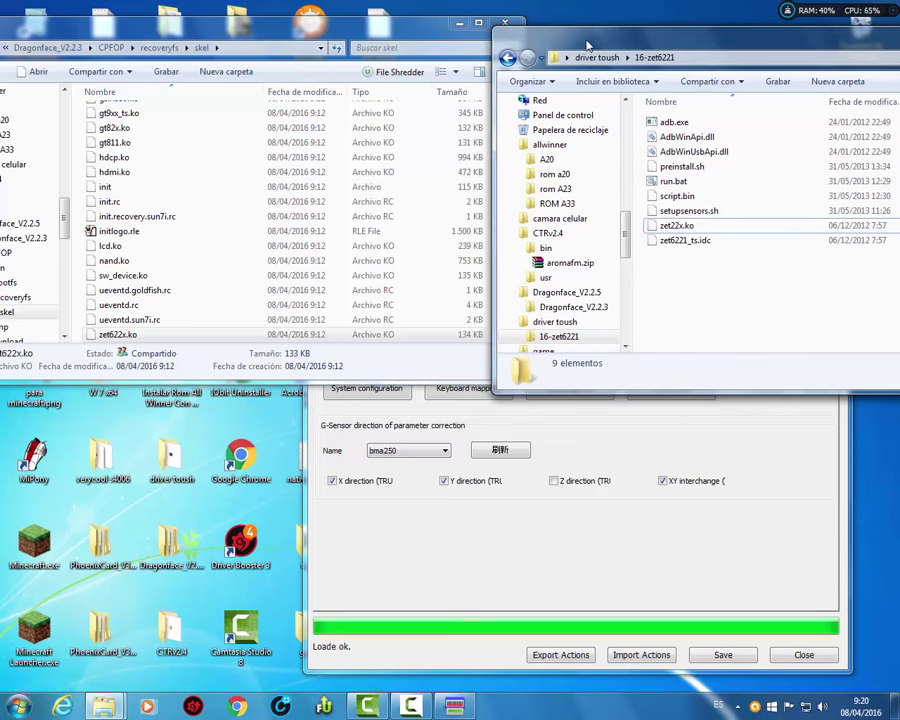
drag(327, 38, 323, 33)
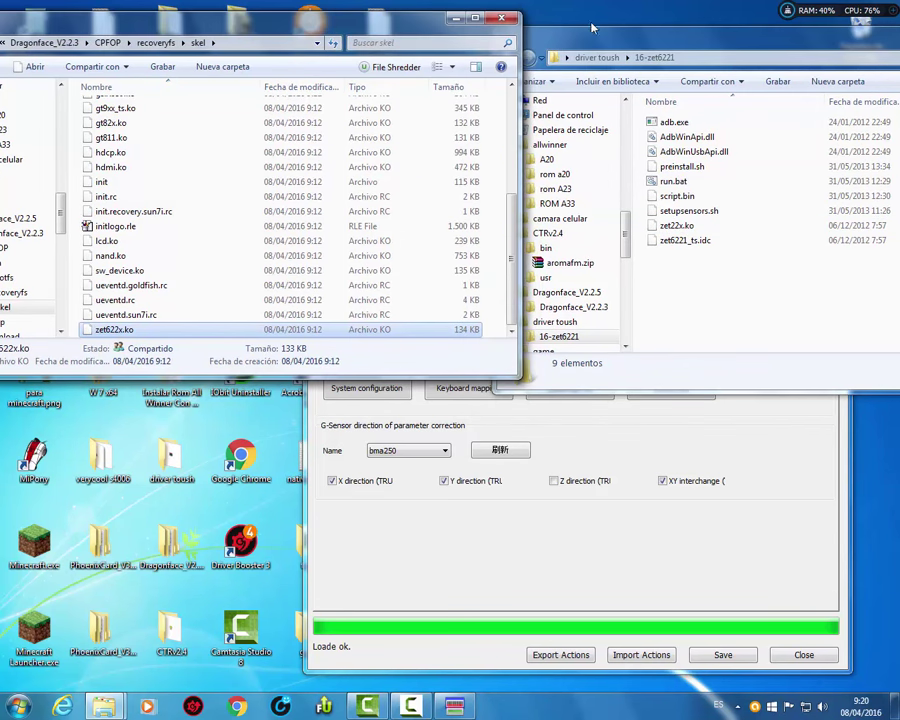
drag(605, 43, 610, 36)
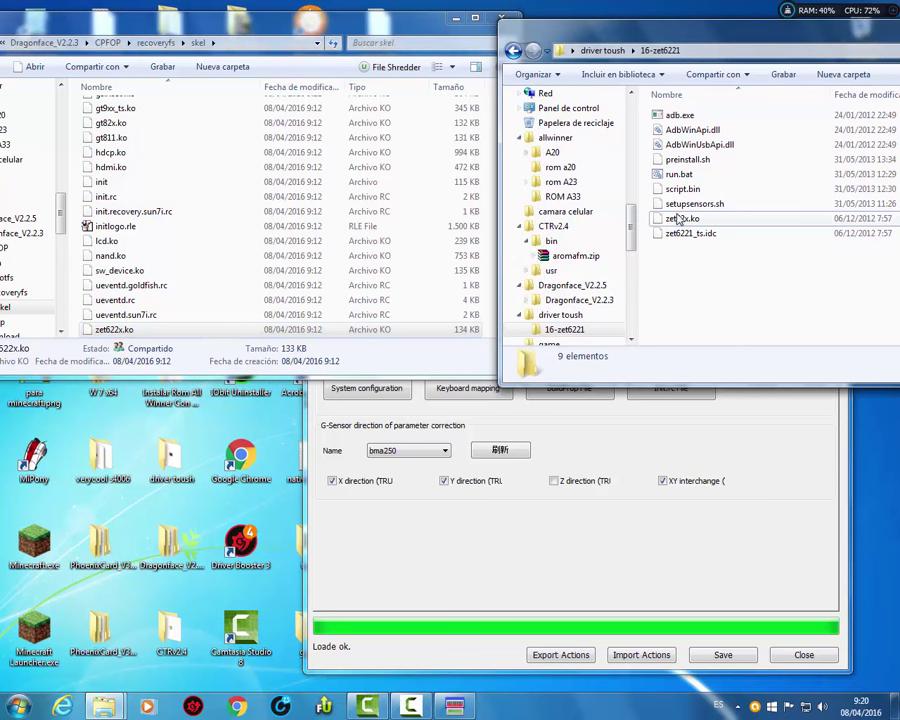
click(204, 50)
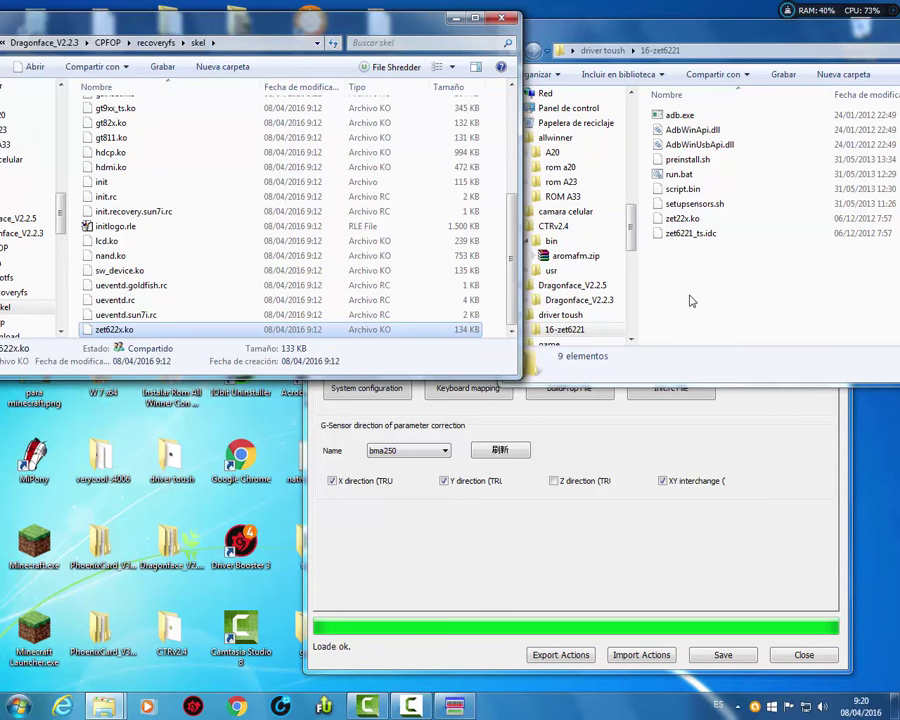
click(682, 218)
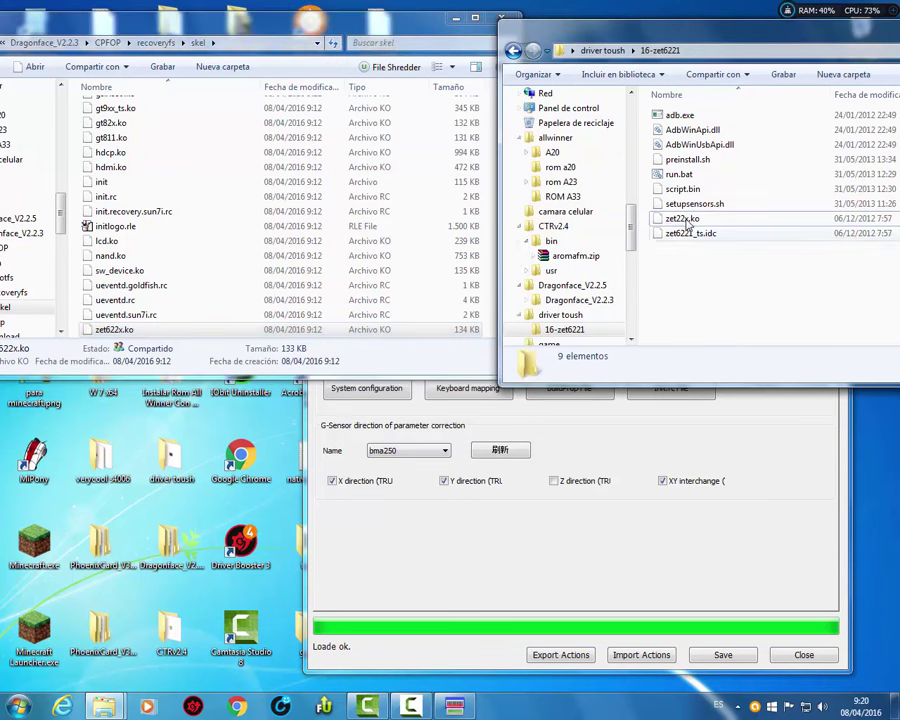
click(697, 50)
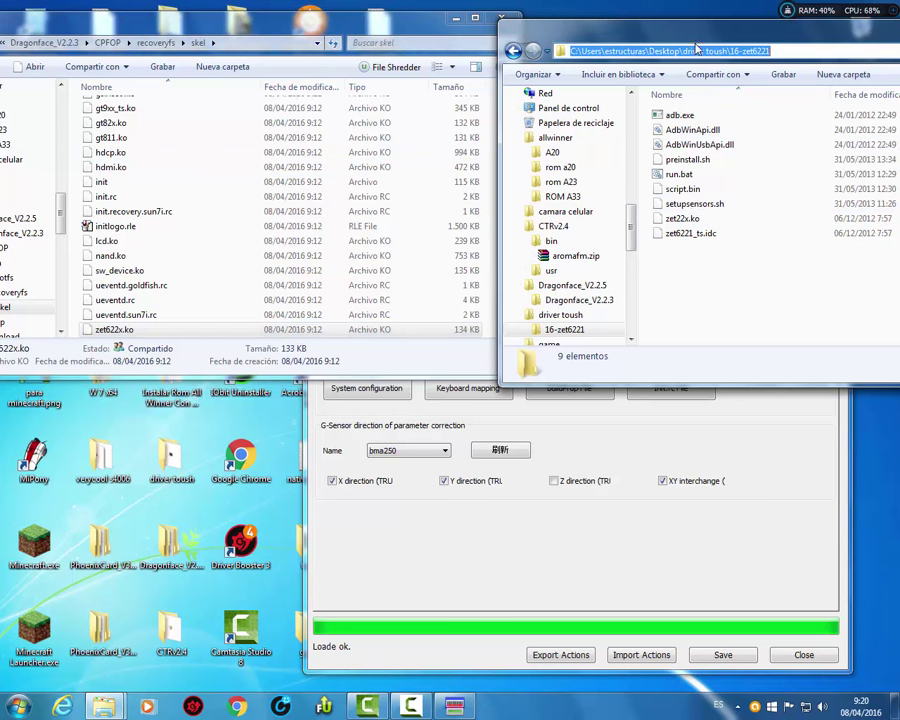
click(694, 220)
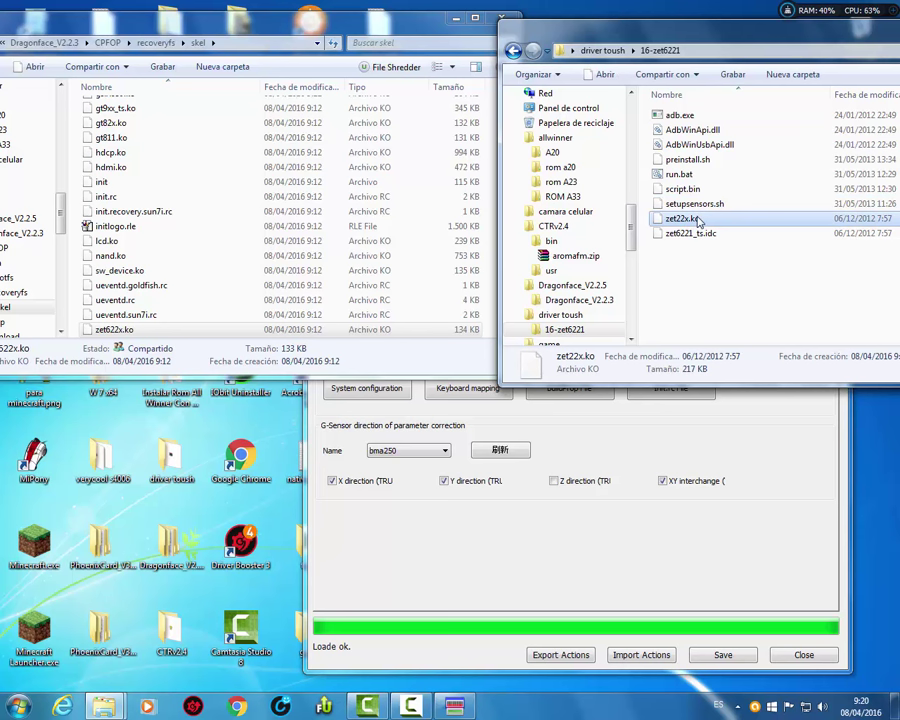
drag(697, 220, 183, 330)
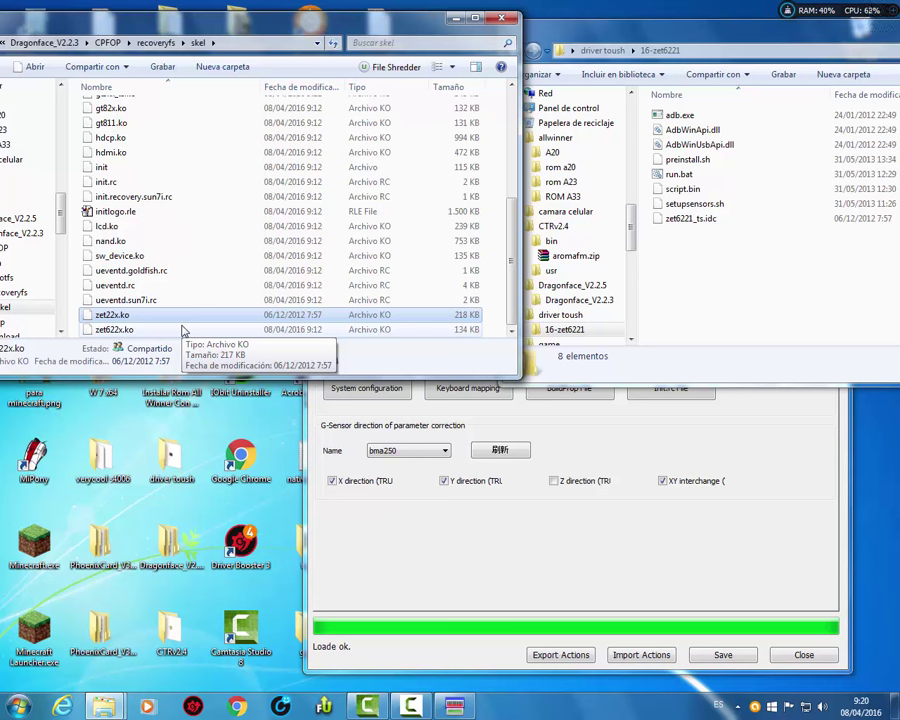
Delete the misnamed zet22x.ko from the skel folder
right_click(135, 320)
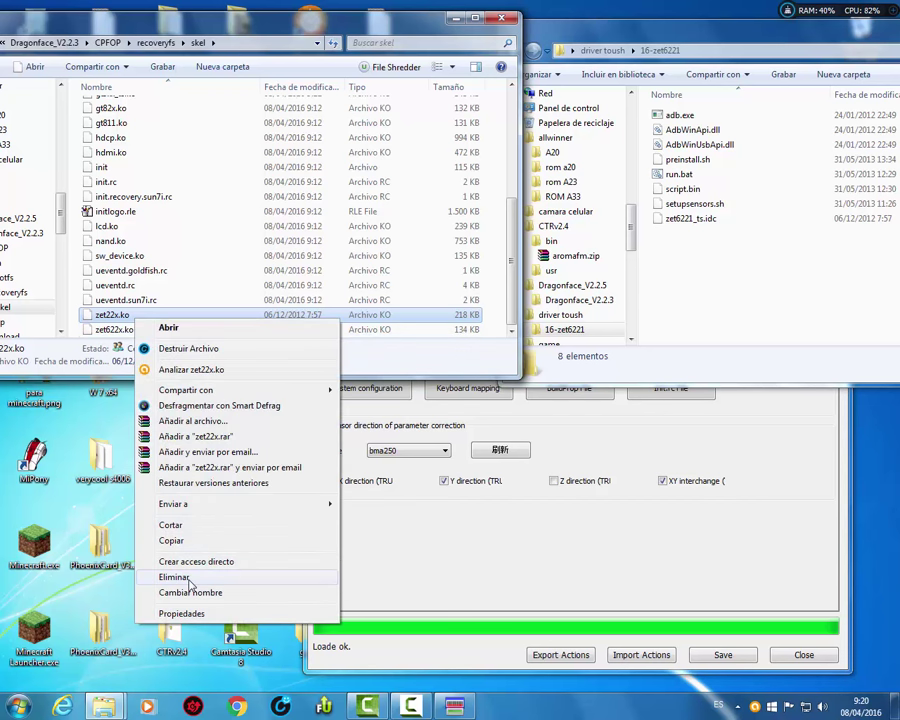
click(137, 578)
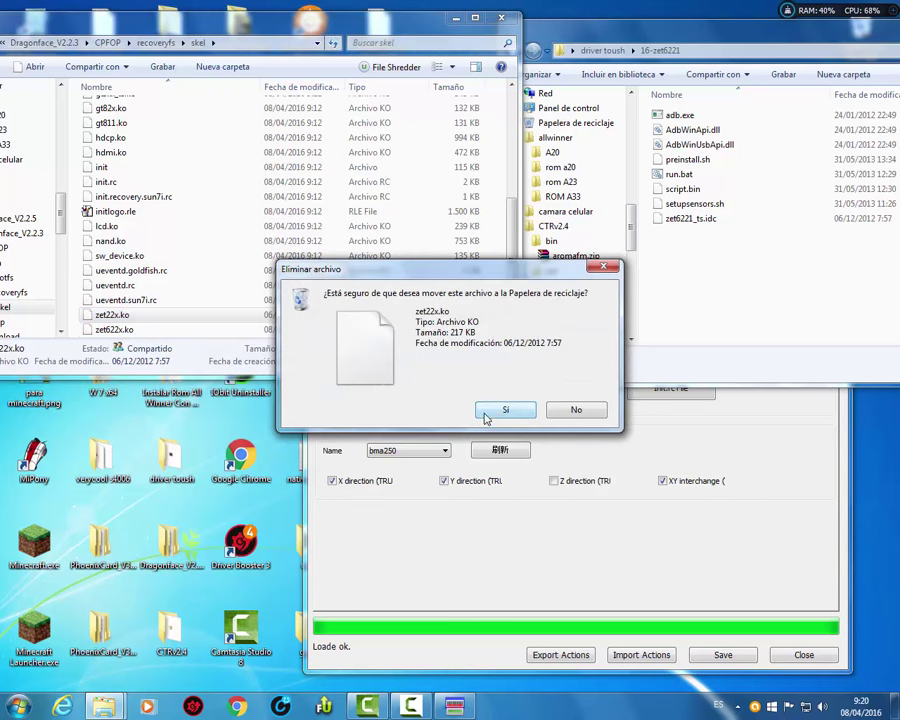
click(508, 412)
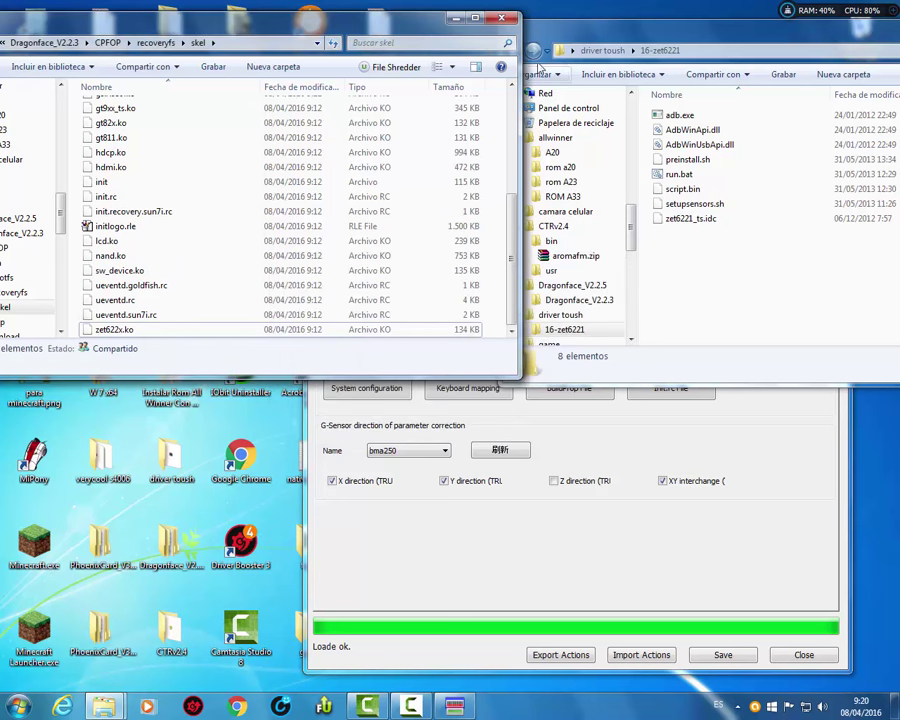
Return to the driver toush folder and try to delete its 16-zet6221 subfolder
click(570, 80)
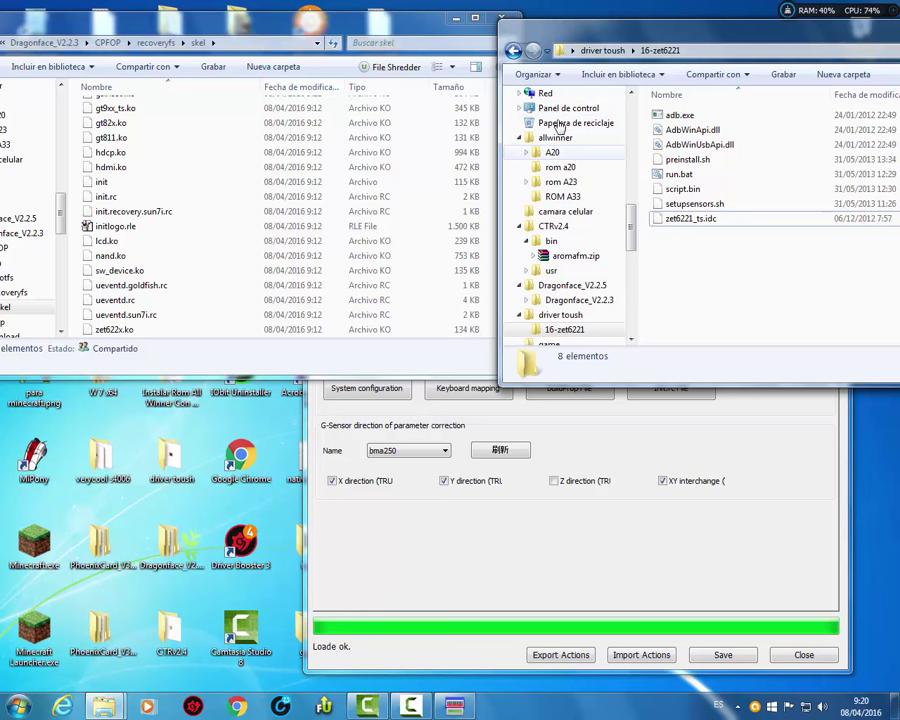
click(512, 52)
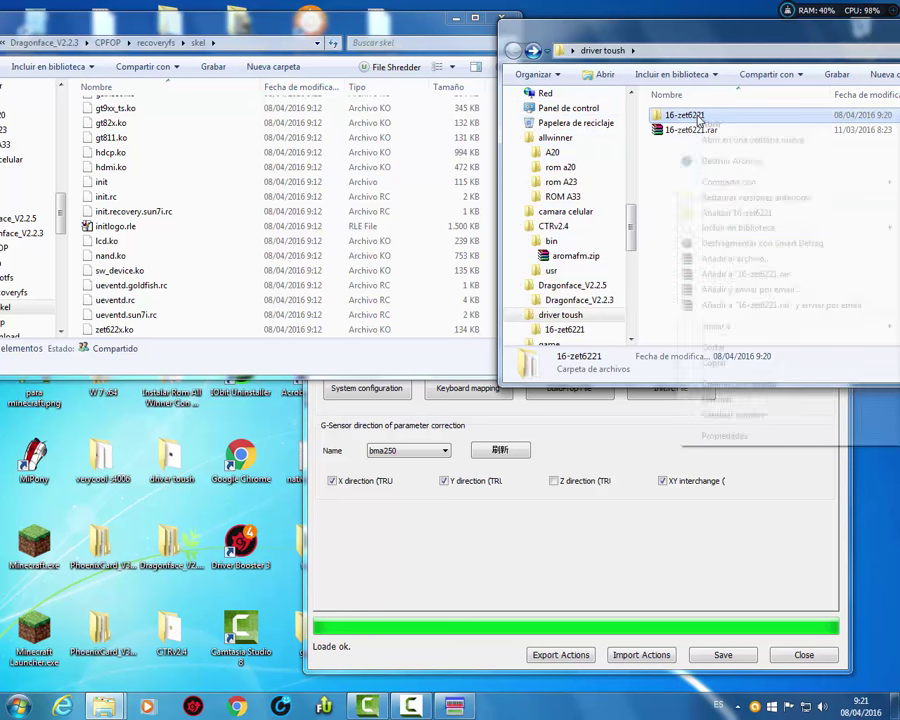
right_click(679, 116)
click(735, 399)
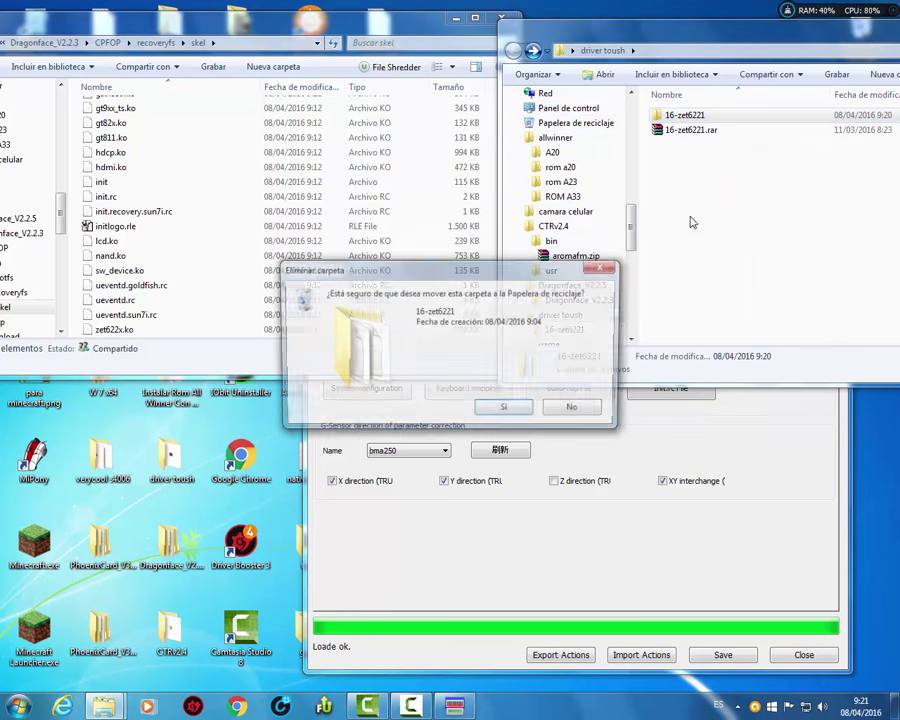
click(516, 405)
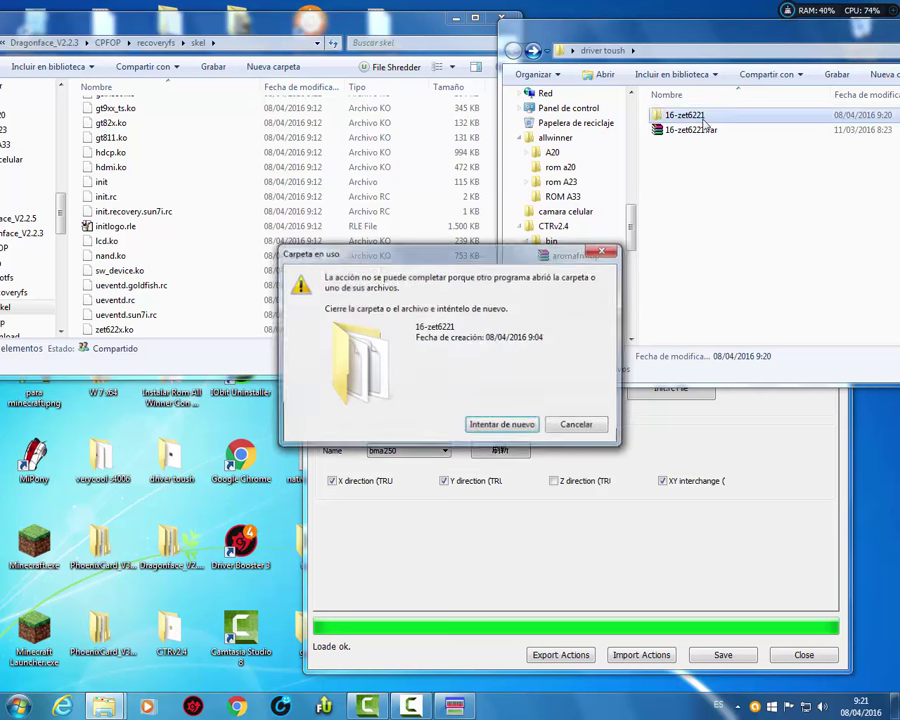
click(529, 426)
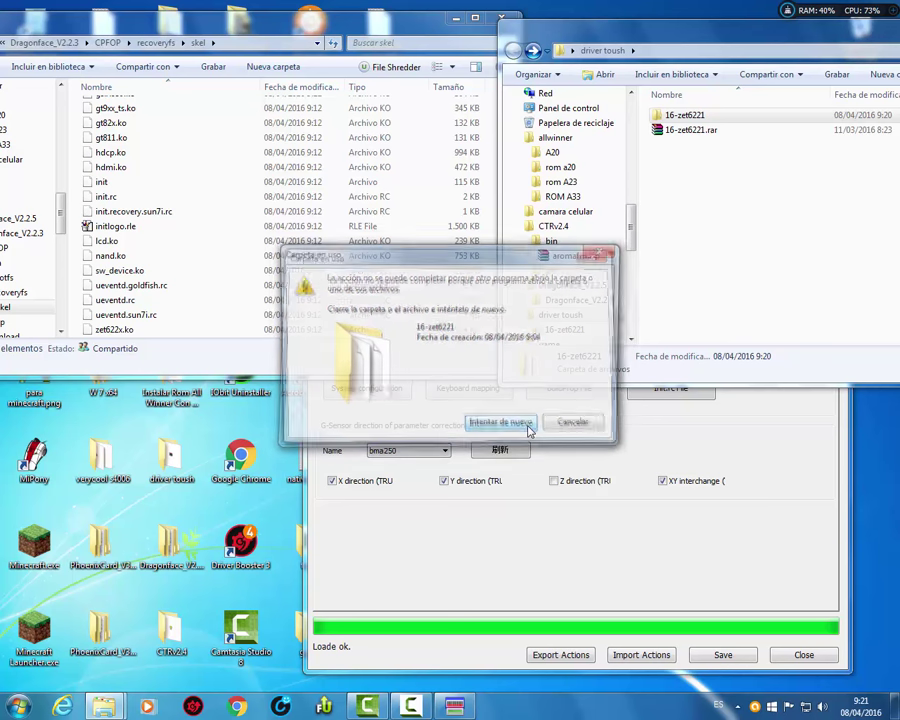
click(574, 425)
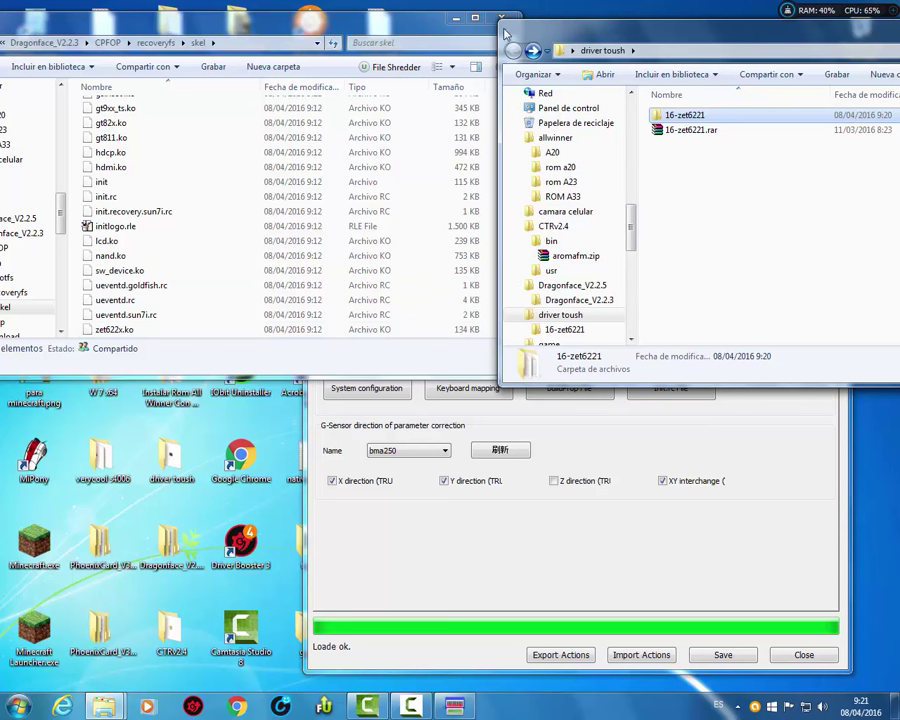
click(131, 336)
right_click(131, 338)
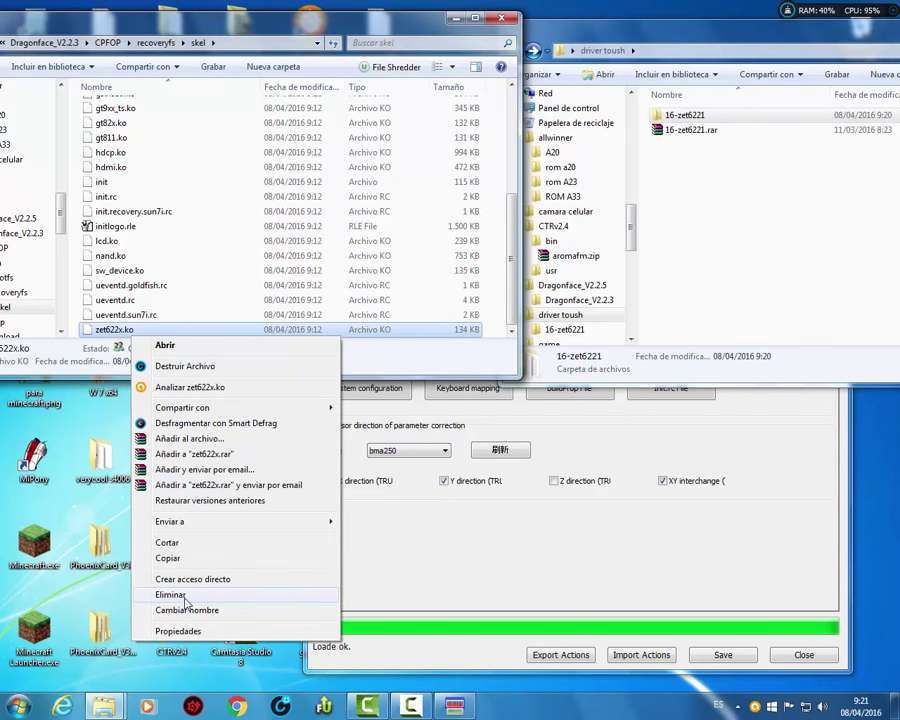
click(663, 211)
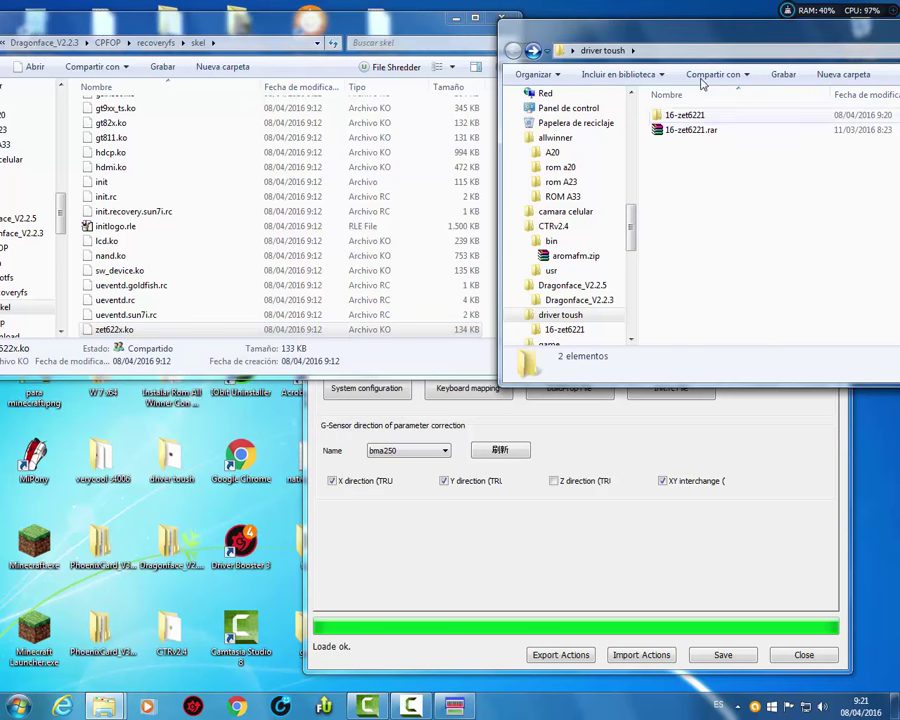
Move the driver toush window clear of the desktop's recycle bin and try again to delete the 16-zet6221 folder
drag(700, 30, 685, 143)
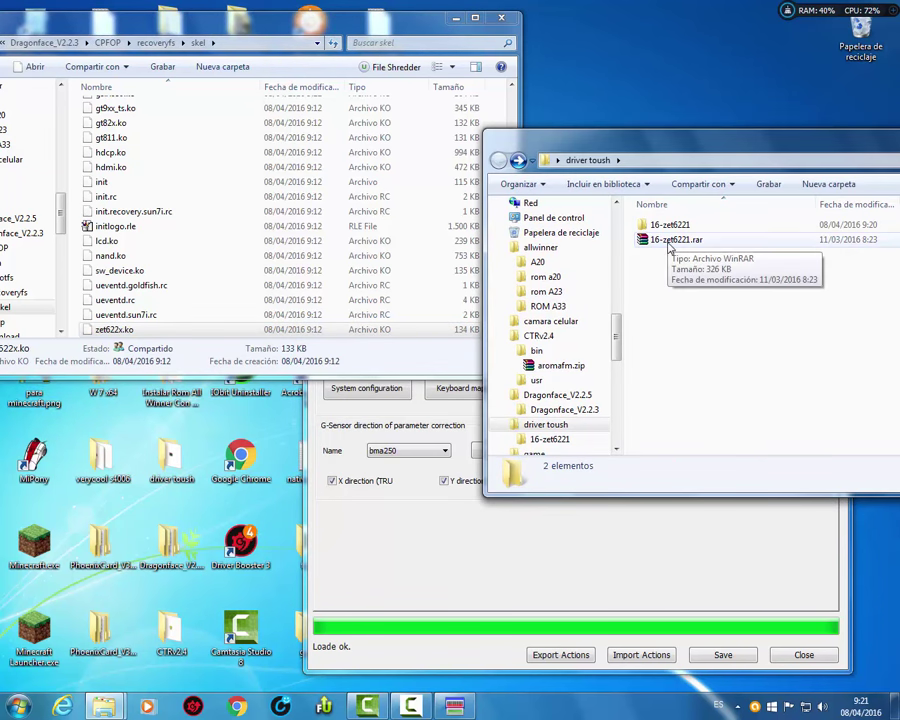
click(665, 225)
right_click(665, 226)
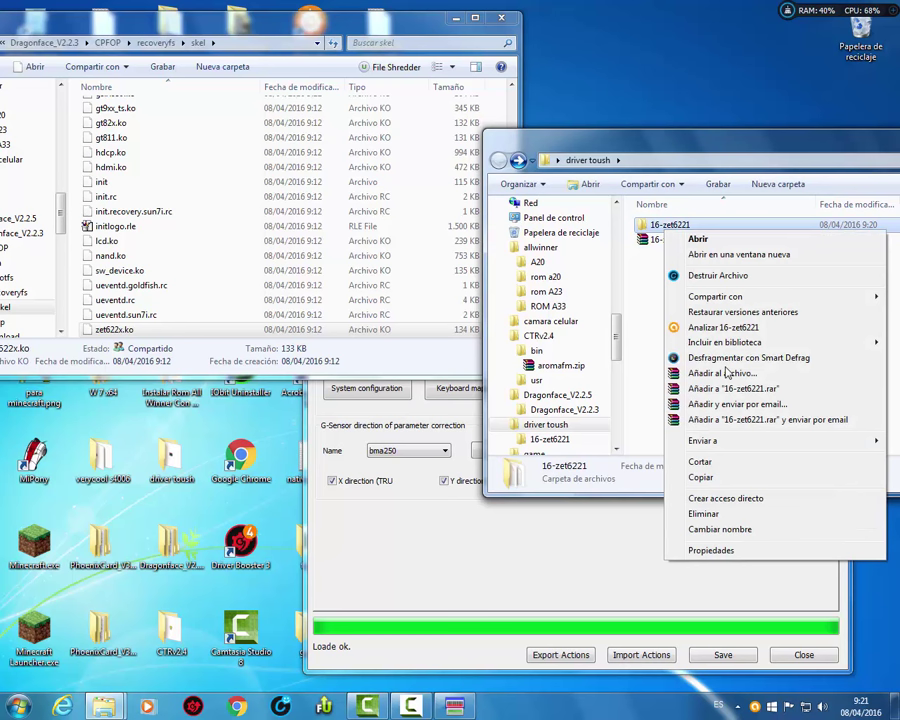
click(727, 512)
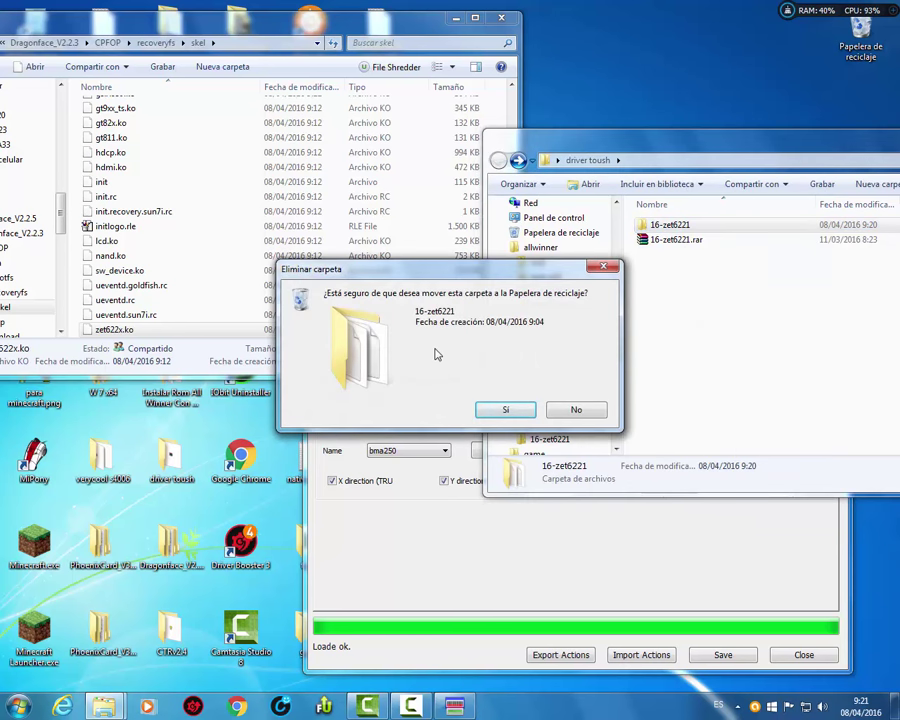
click(507, 411)
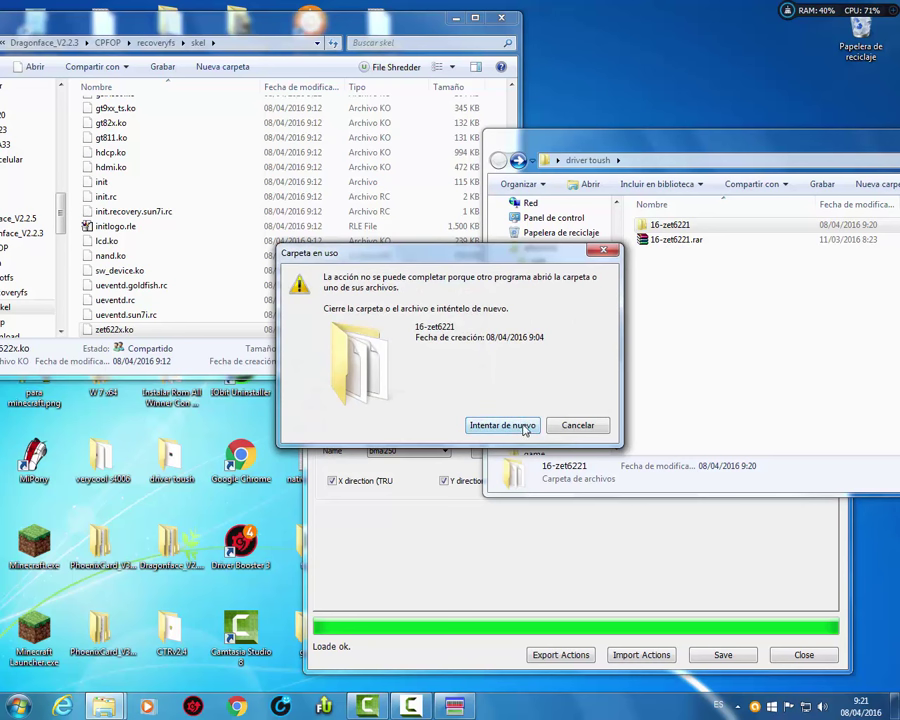
click(592, 428)
Move 16-zet6221.rar from driver toush to the desktop and extract it there into a 16-zet6221 folder
drag(688, 145, 680, 224)
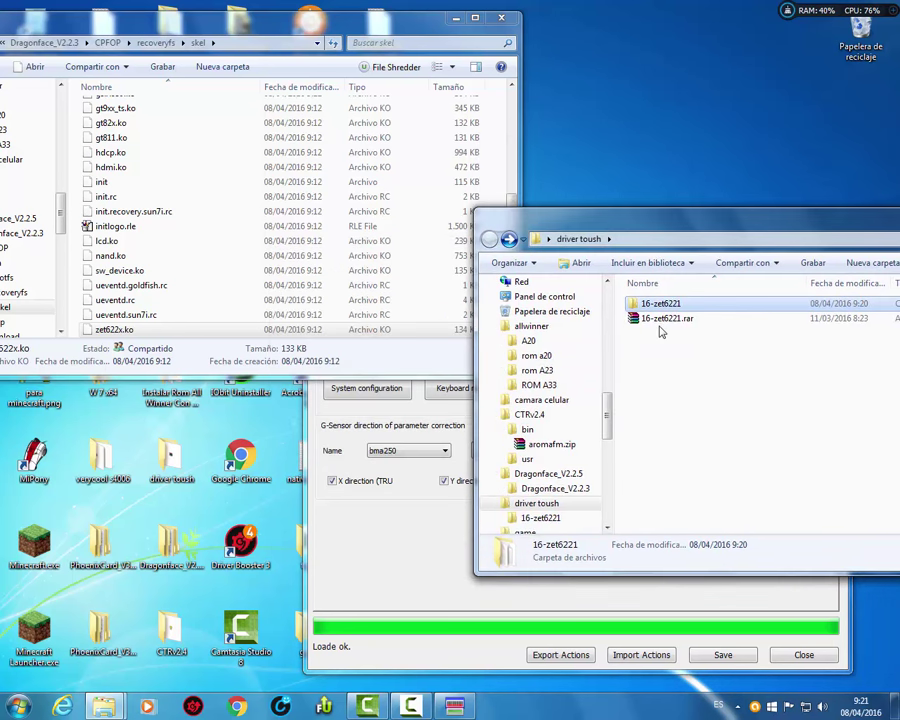
click(664, 318)
drag(664, 318, 679, 126)
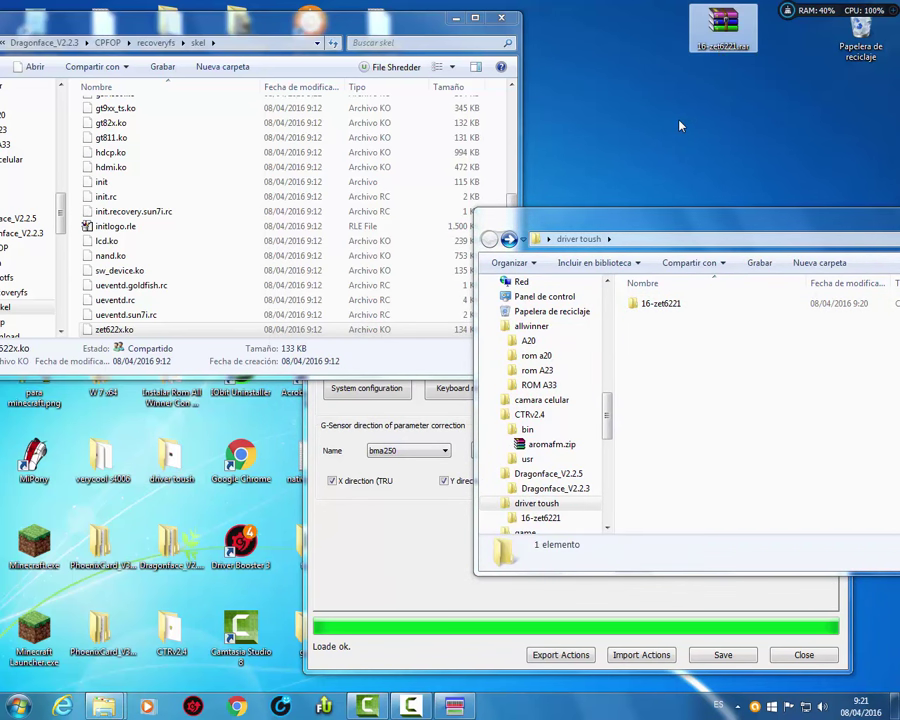
right_click(726, 38)
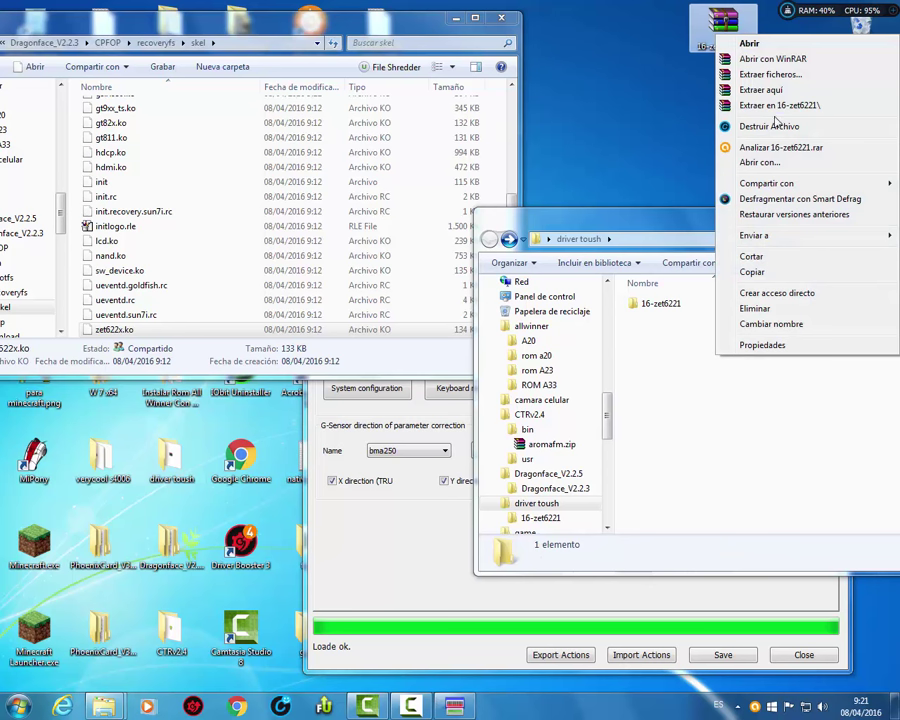
click(765, 108)
click(739, 227)
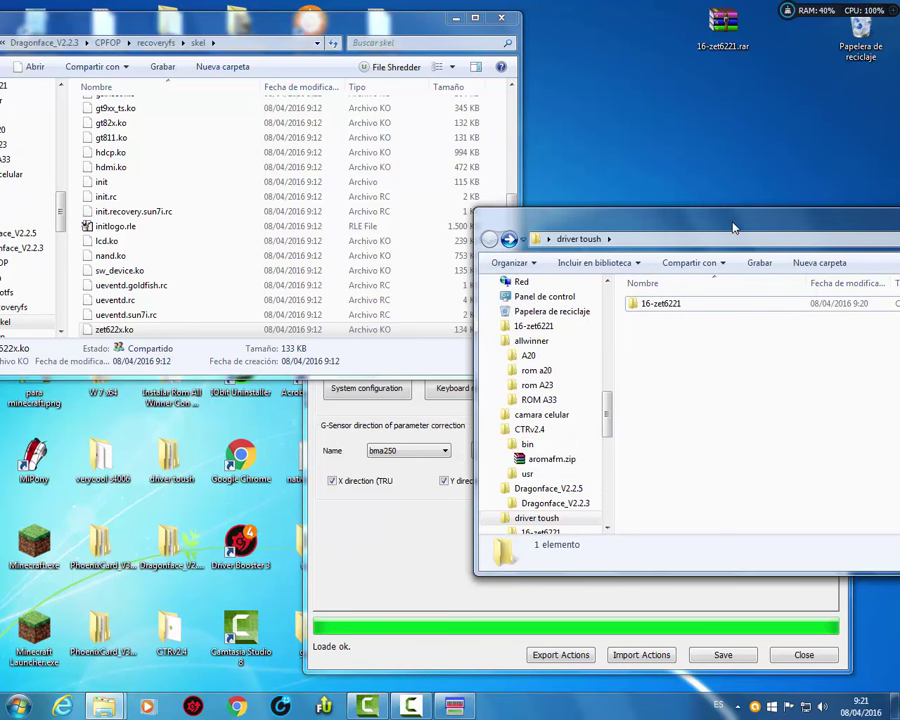
drag(733, 228, 466, 245)
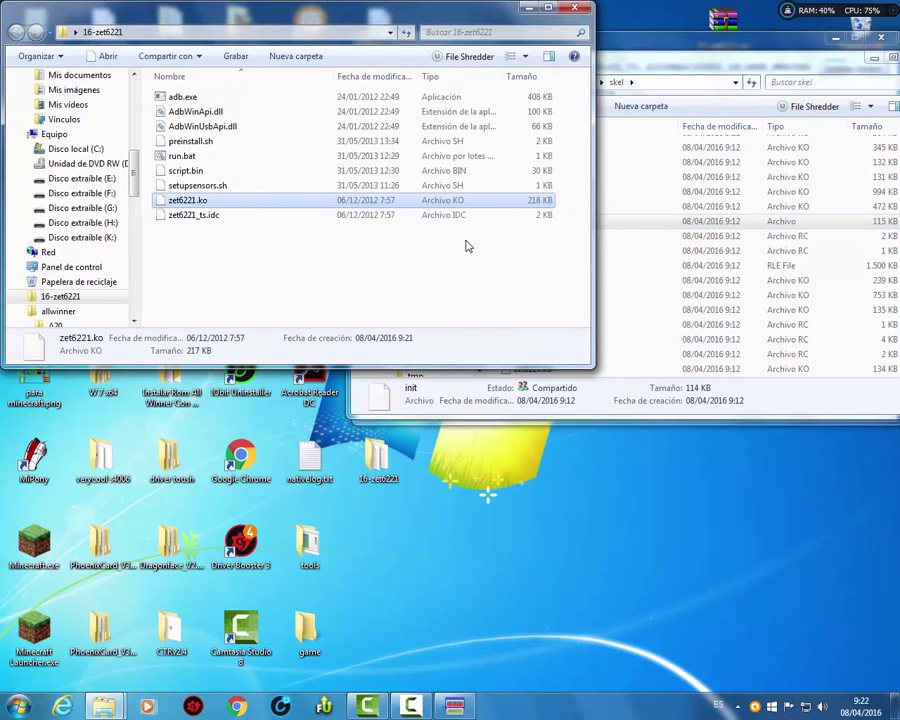
key(shift+F10)
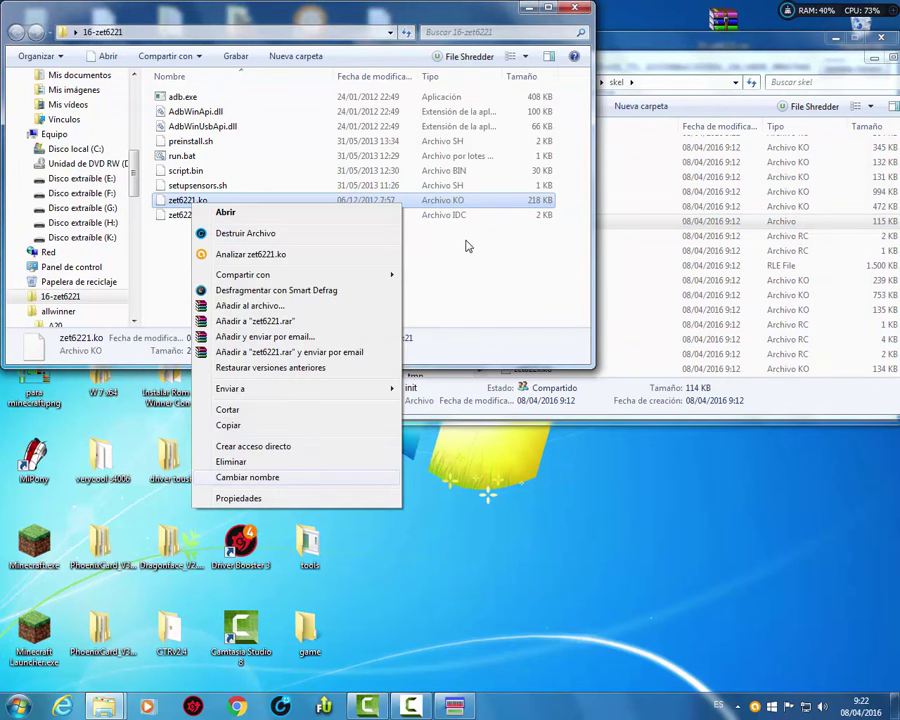
key(Return)
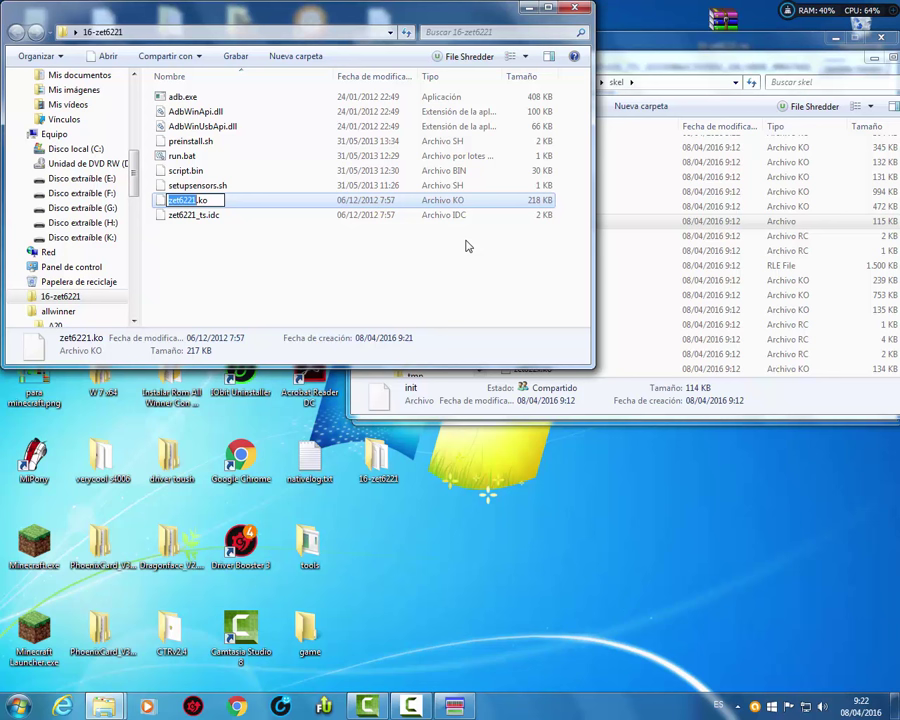
key(BackSpace)
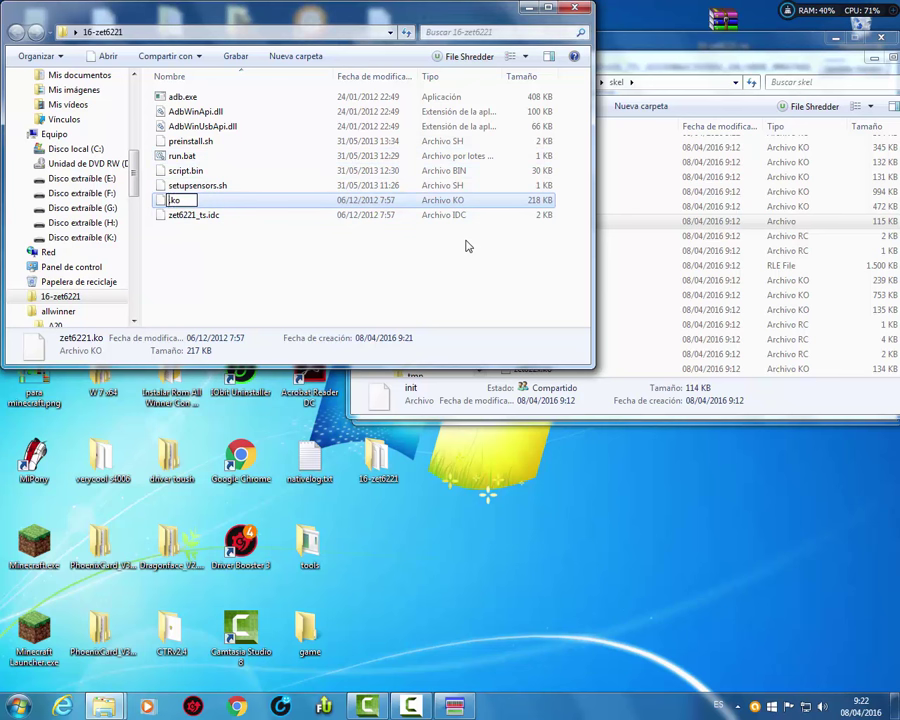
key(Return)
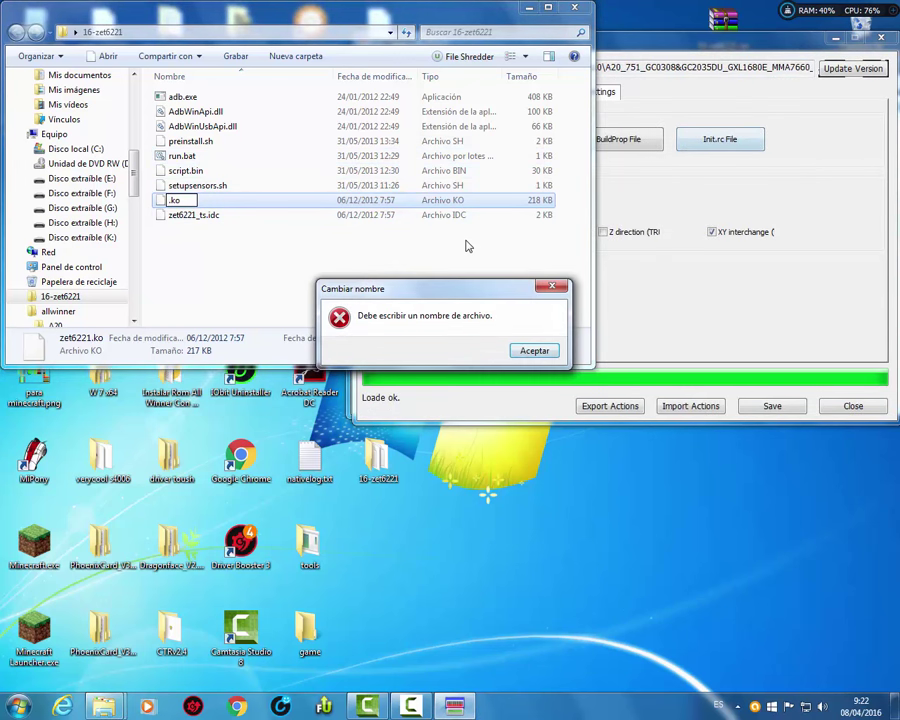
key(Return)
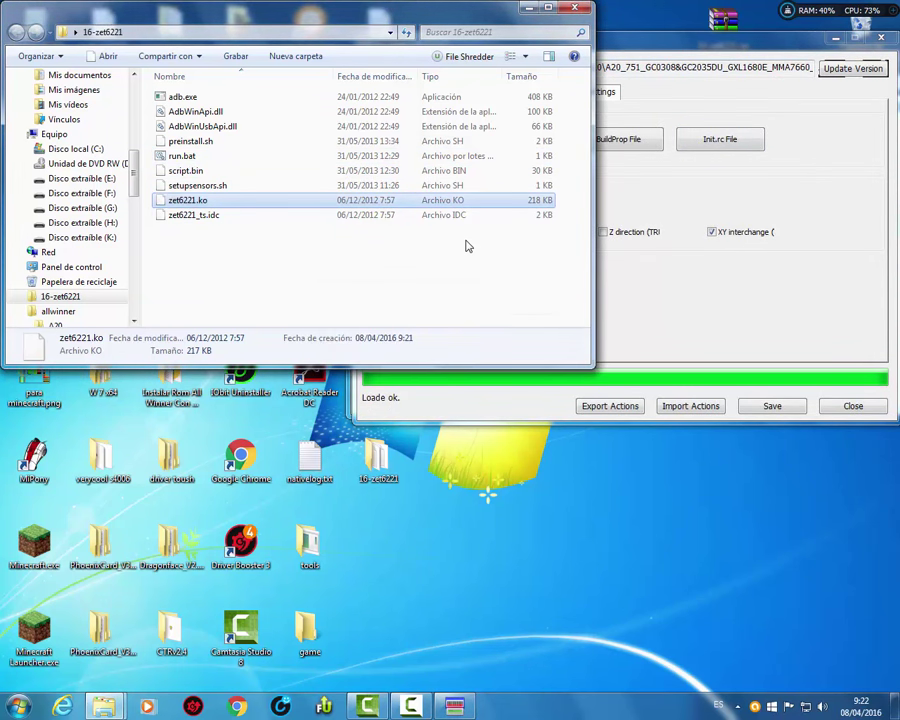
Narrow the 16-zet6221 window and bring the recoveryfs skel folder window forward beside it
drag(594, 245, 342, 245)
mouse_move(104, 706)
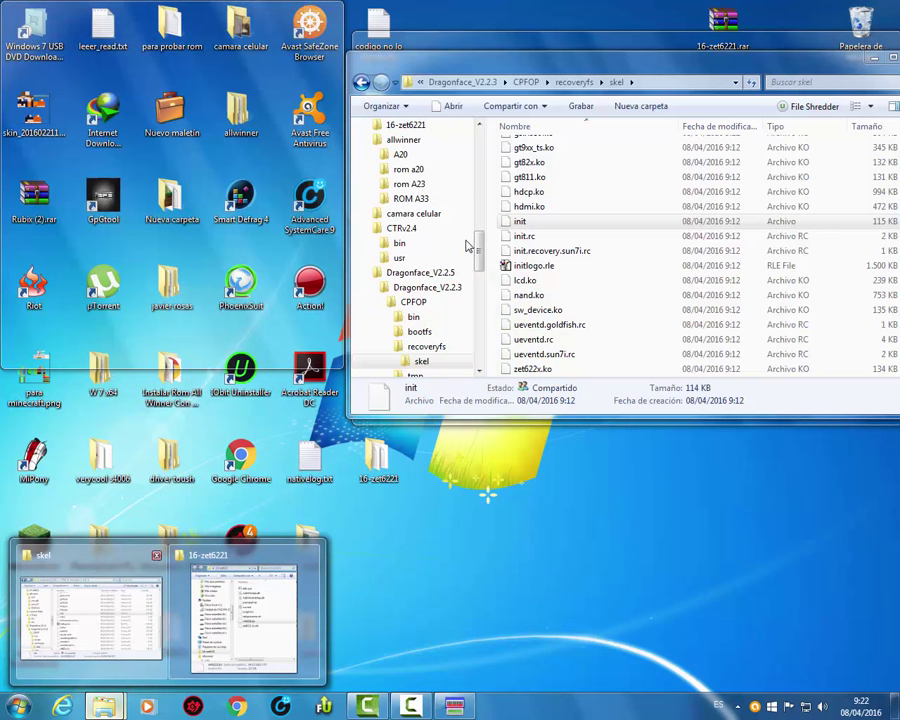
click(90, 610)
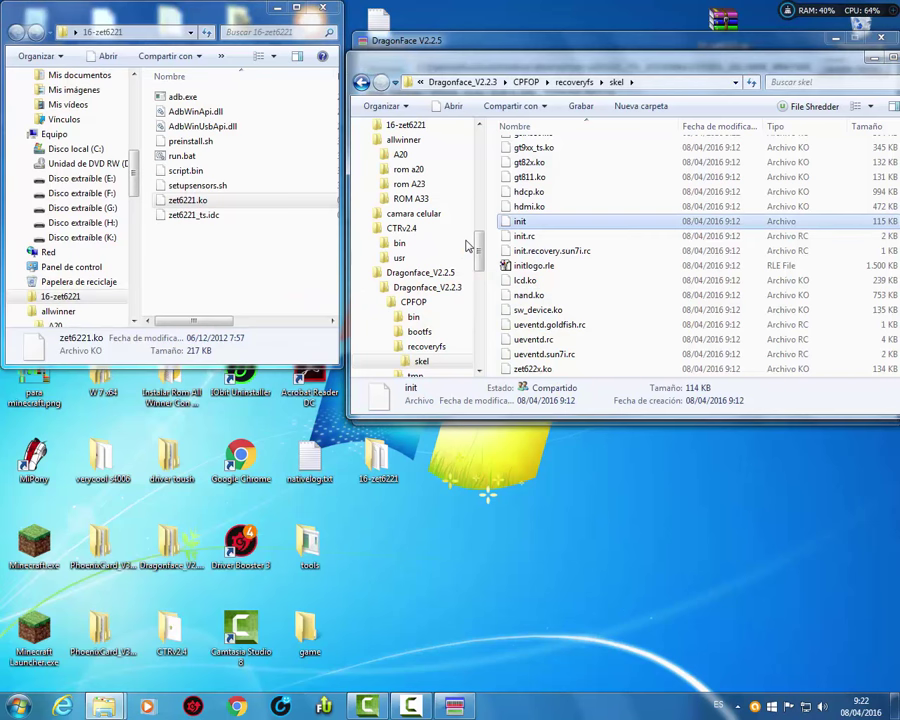
key(l)
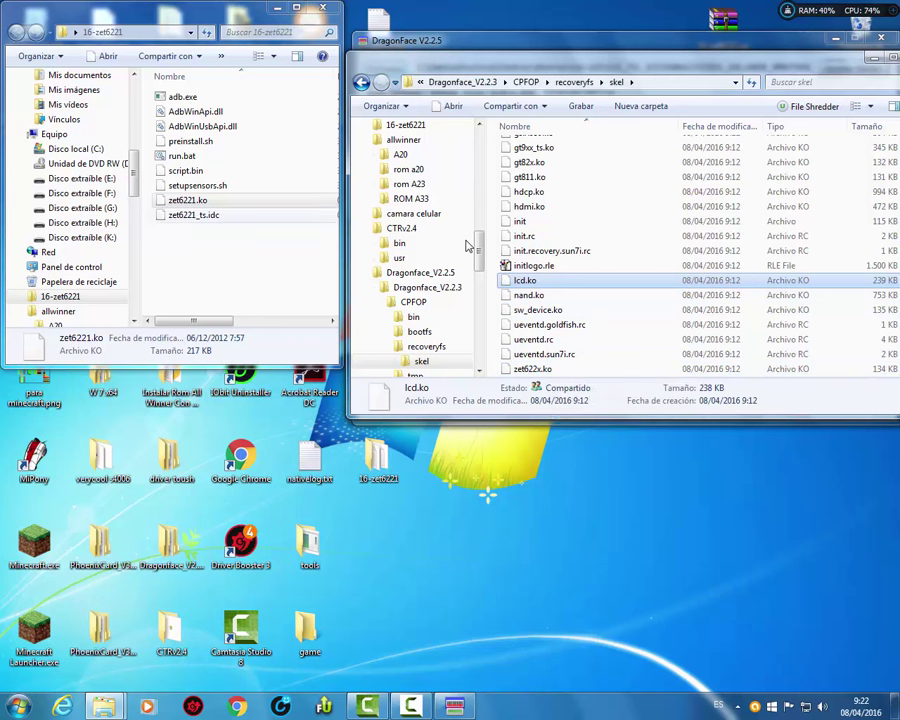
Rename zet6221.ko in the 16-zet6221 folder to zet622x.ko
key(alt+Tab)
key(shift+F10)
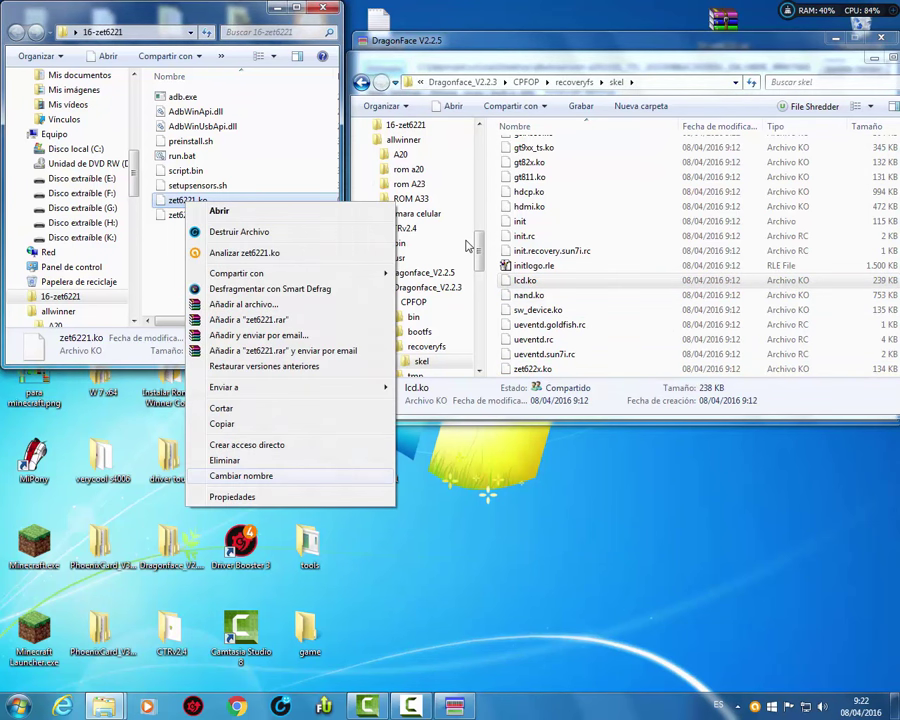
key(m)
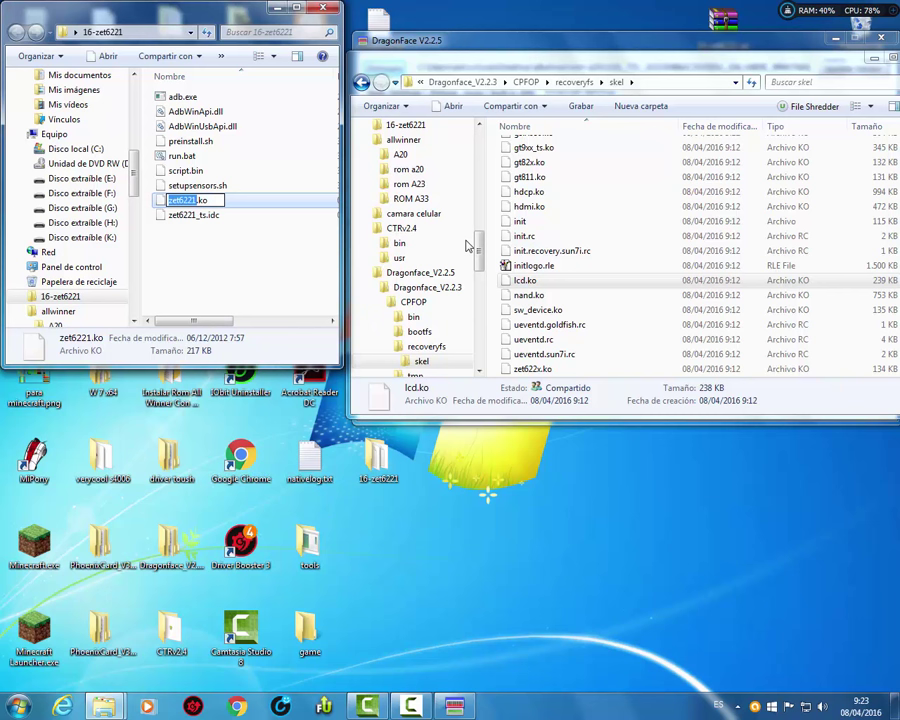
key(BackSpace)
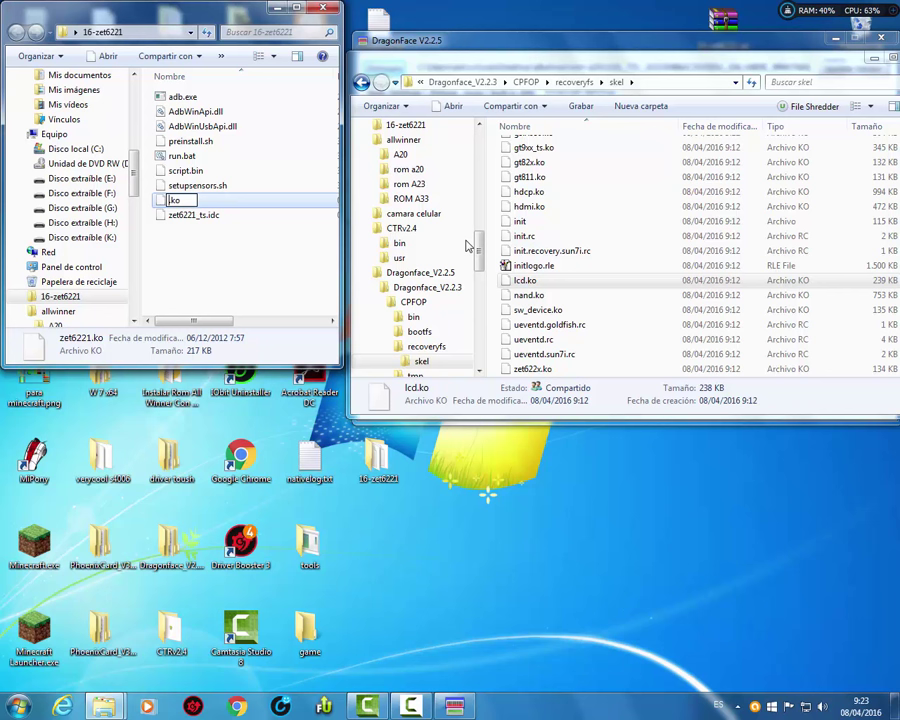
text(zet)
text(6)
text(22)
text(1)
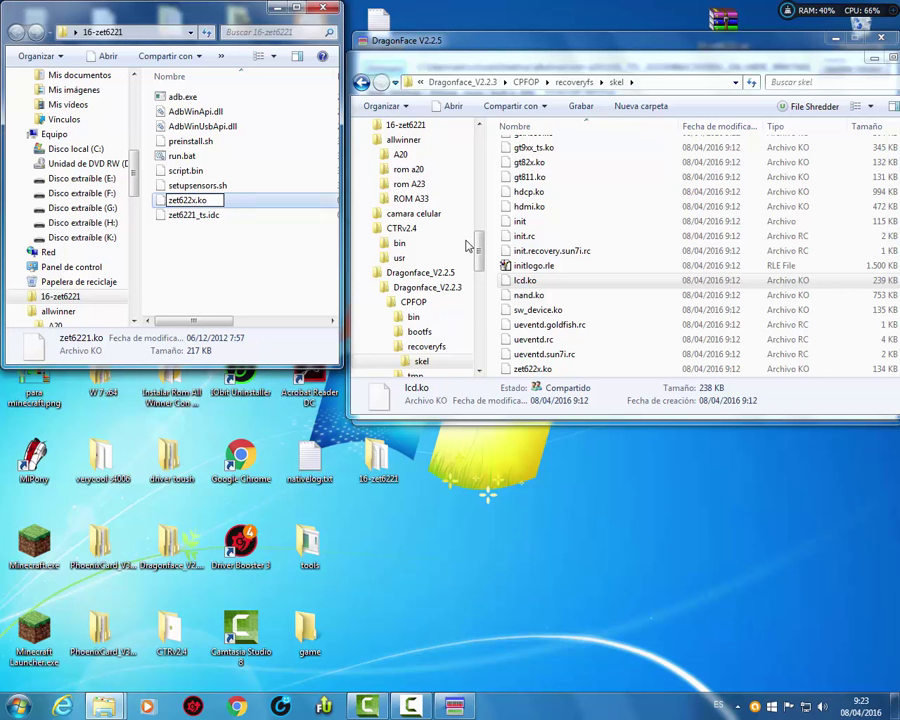
key(Return)
Move zet622x.ko from the 16-zet6221 folder into the skel folder, keeping both files
key(alt+Tab)
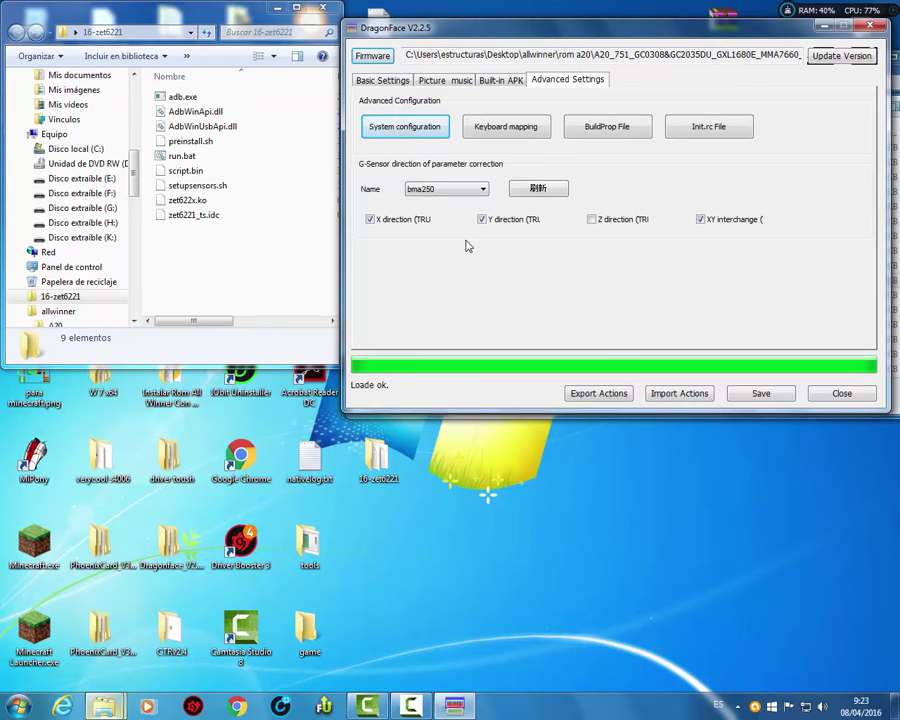
key(alt+Tab)
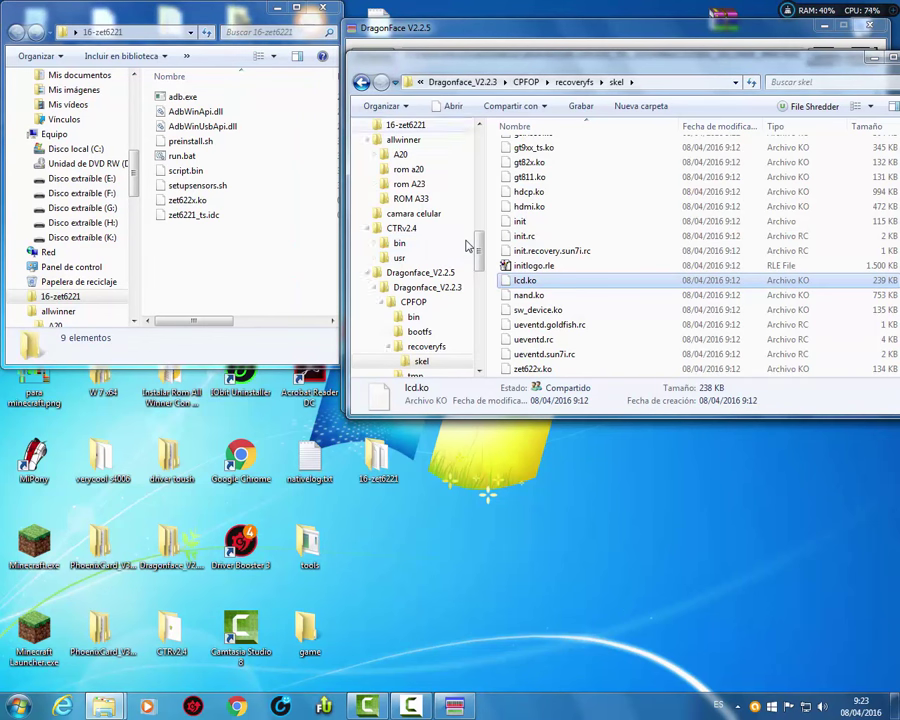
key(alt+Tab)
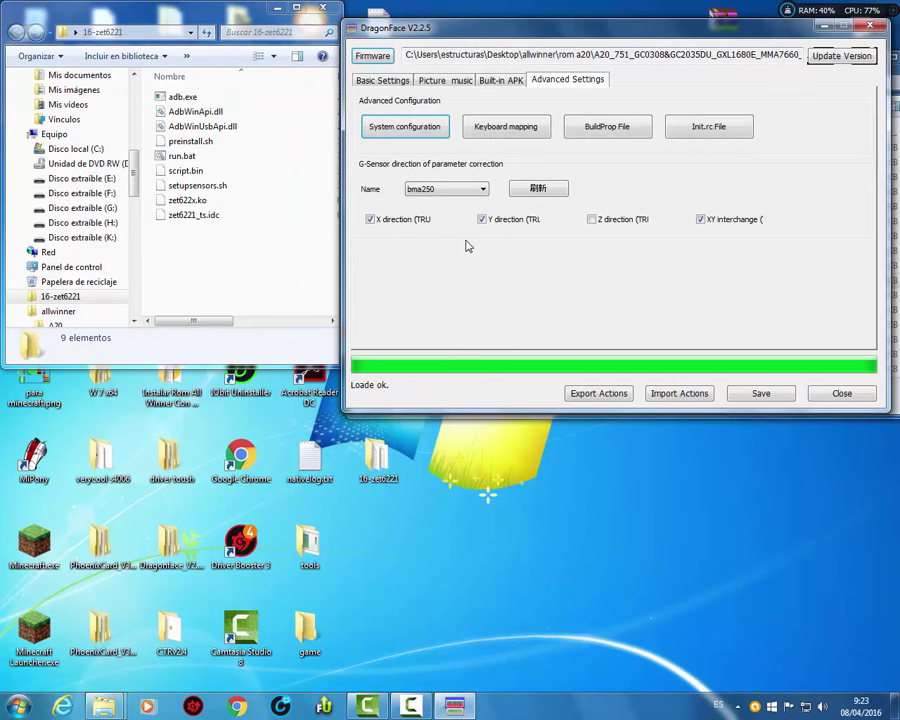
key(alt+Tab)
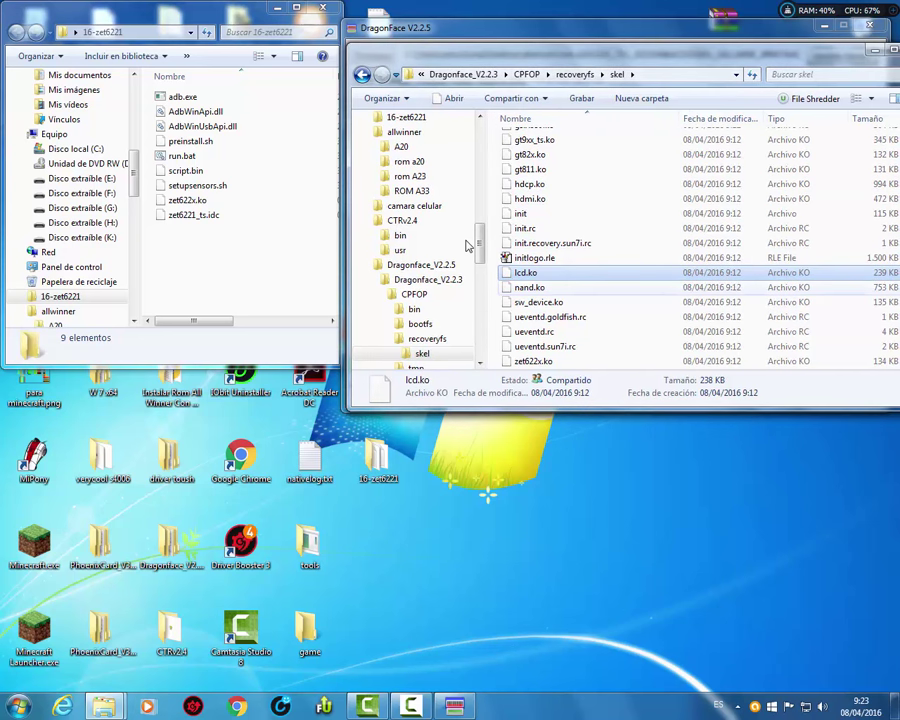
key(Down)
key(Down)
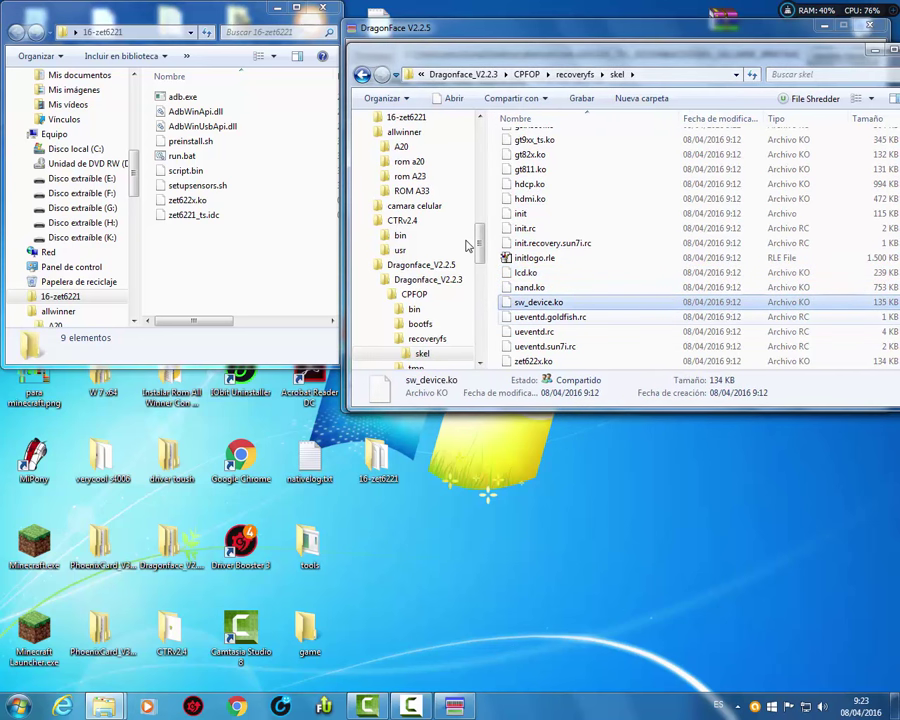
key(alt+Tab)
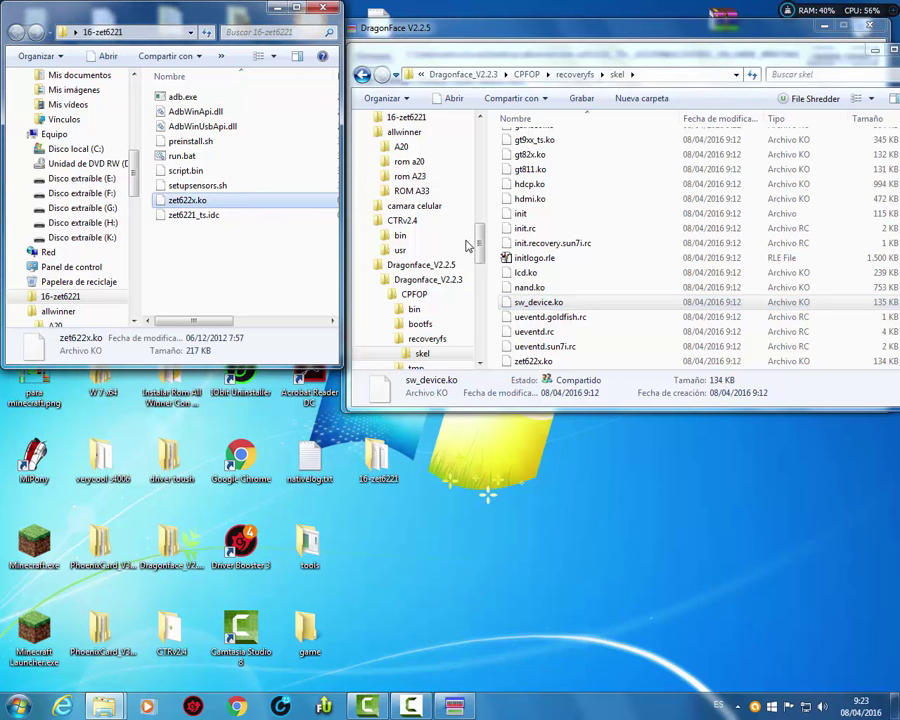
drag(187, 200, 585, 325)
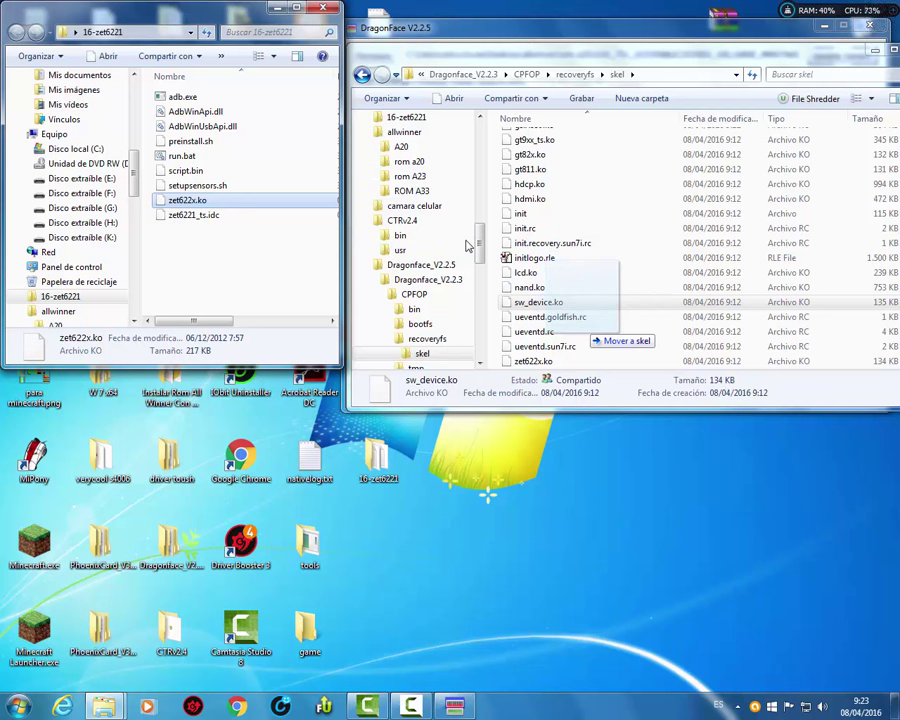
drag(468, 245, 468, 245)
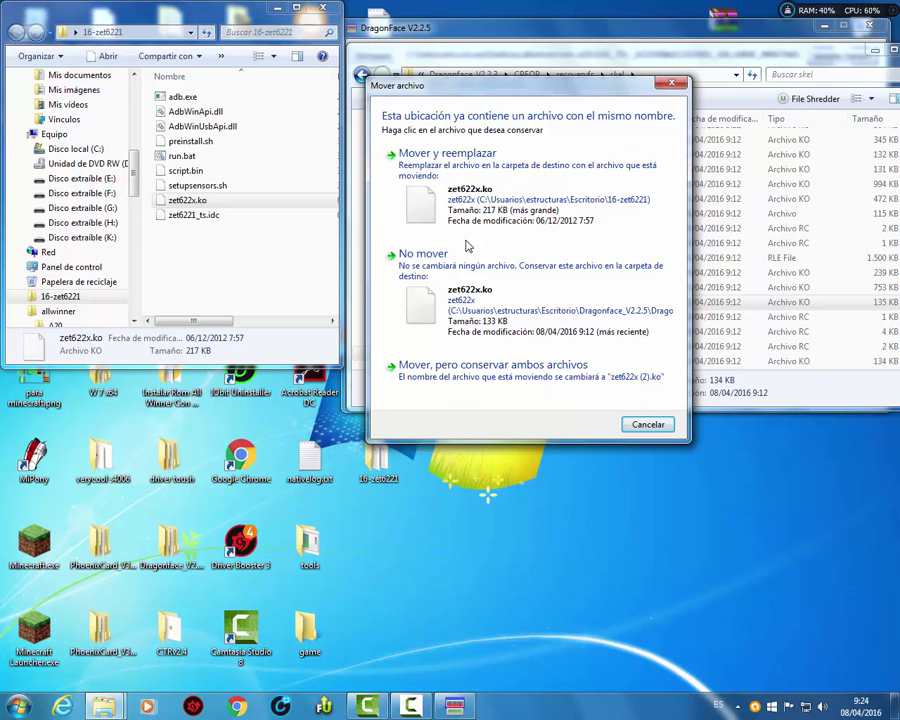
key(Tab)
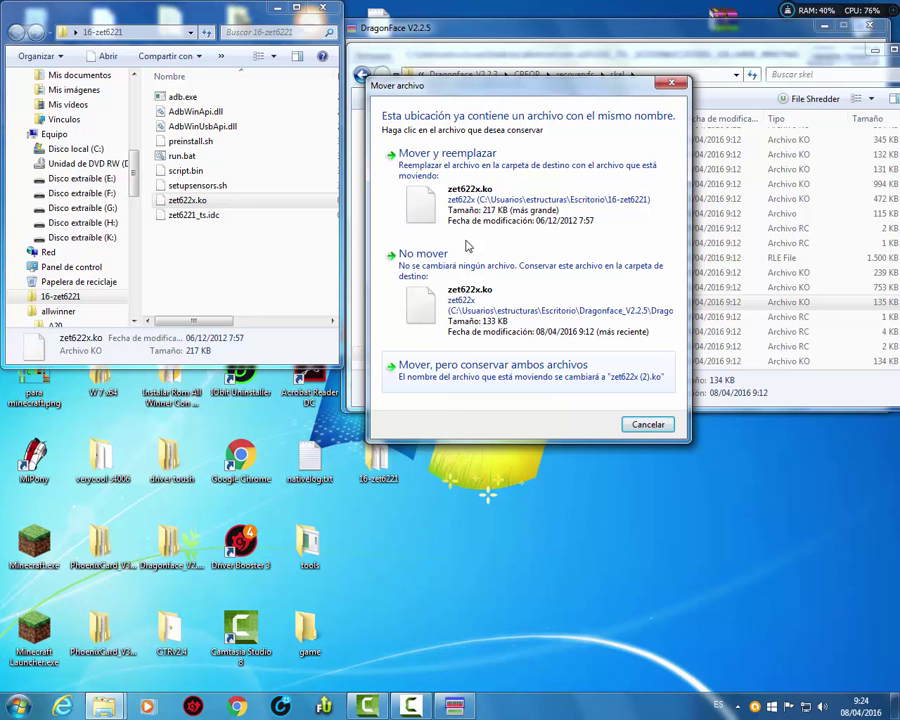
key(Return)
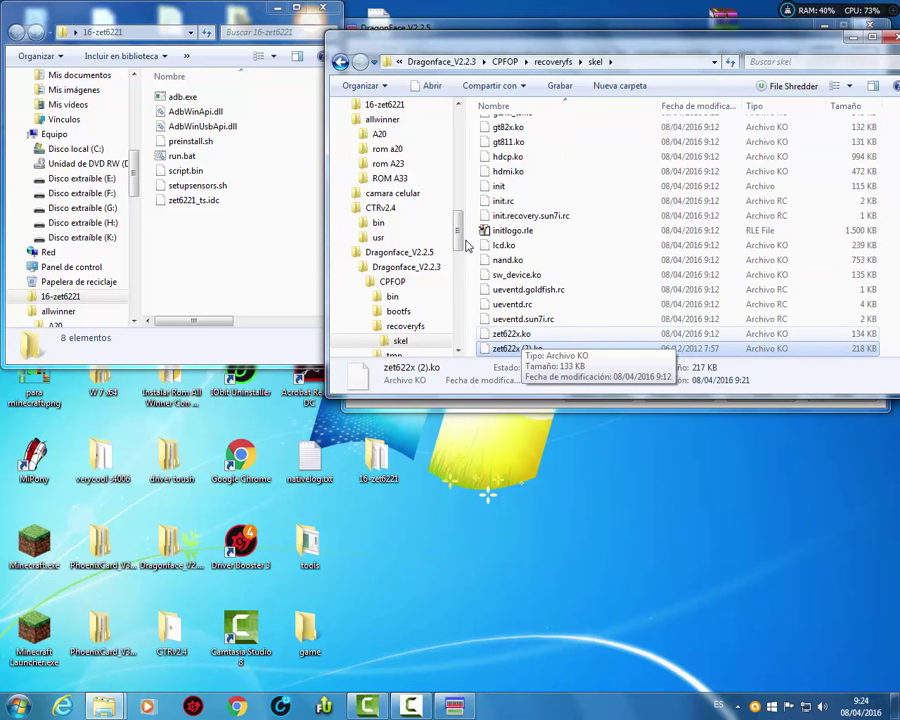
Delete the original 134 KB zet622x.ko from the skel folder, sending it to the recycle bin
key(Up)
key(Menu)
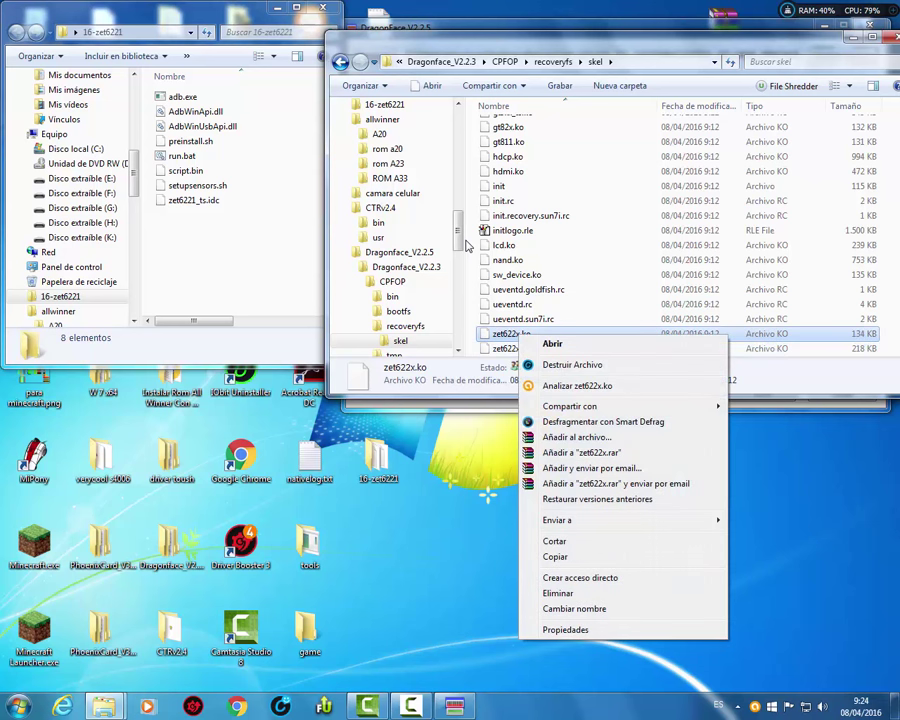
key(Escape)
key(Down)
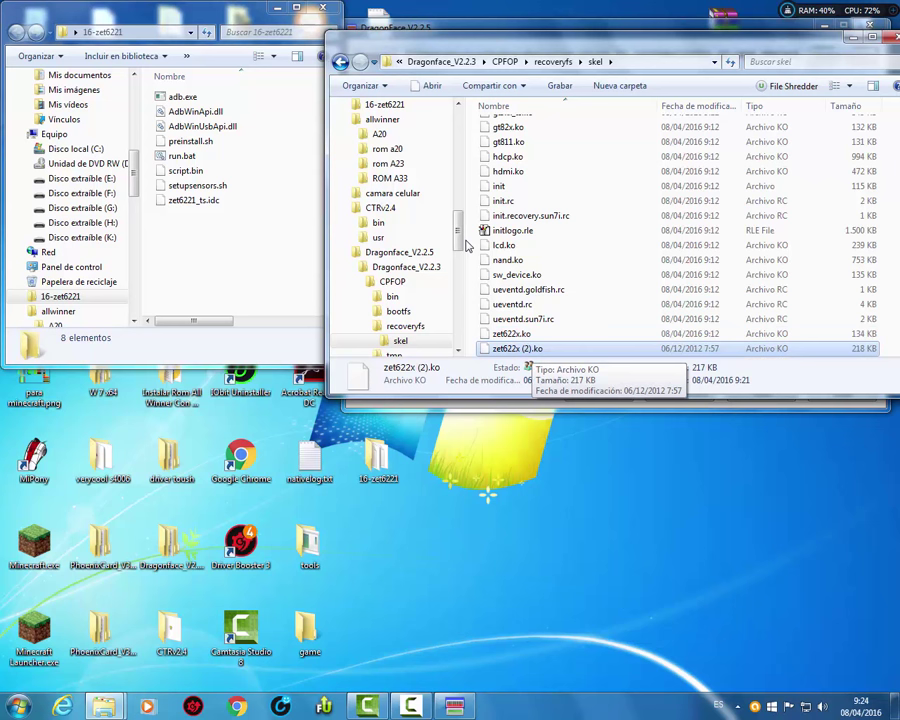
key(Up)
key(Menu)
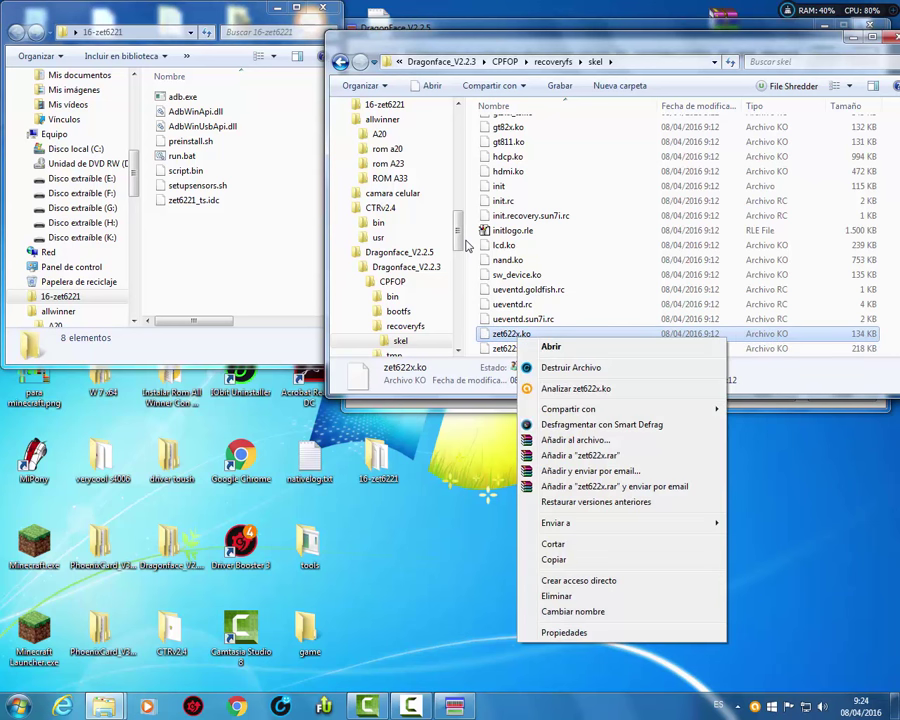
key(Down)
key(Up)
key(Up)
key(Up)
key(Up)
key(Down)
key(Up)
key(Return)
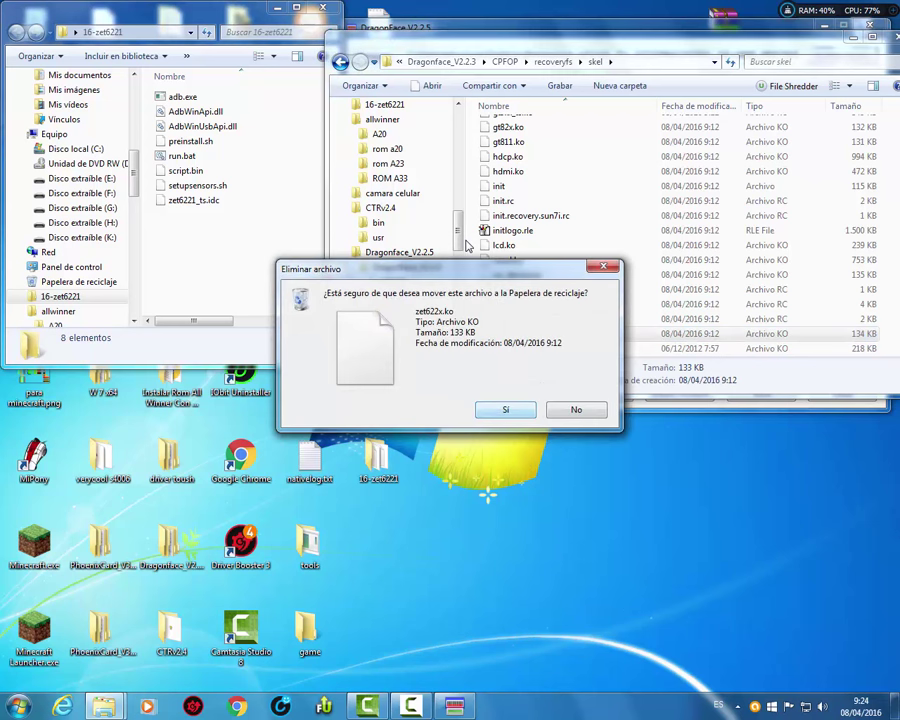
key(Return)
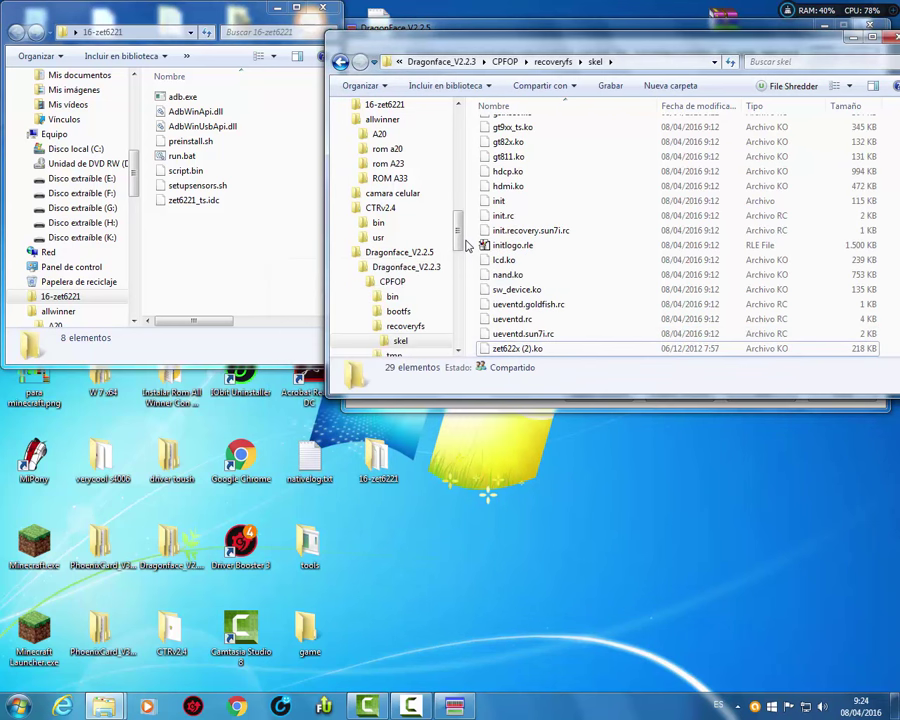
Rename zet622x (2).ko in the skel folder to zet622x.ko
key(Menu)
key(Up)
key(Up)
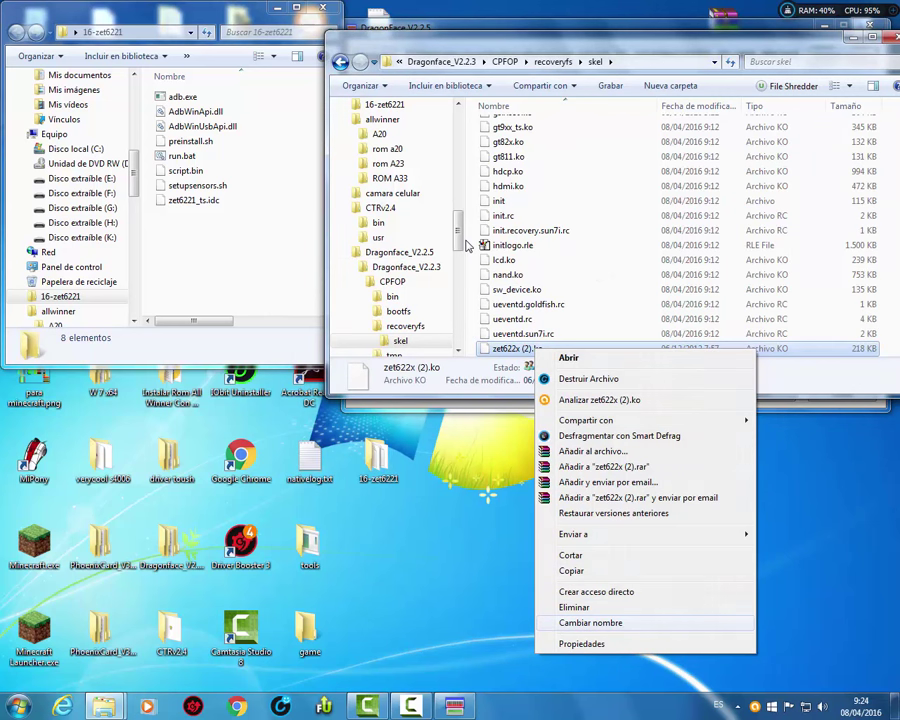
key(Return)
key(Right)
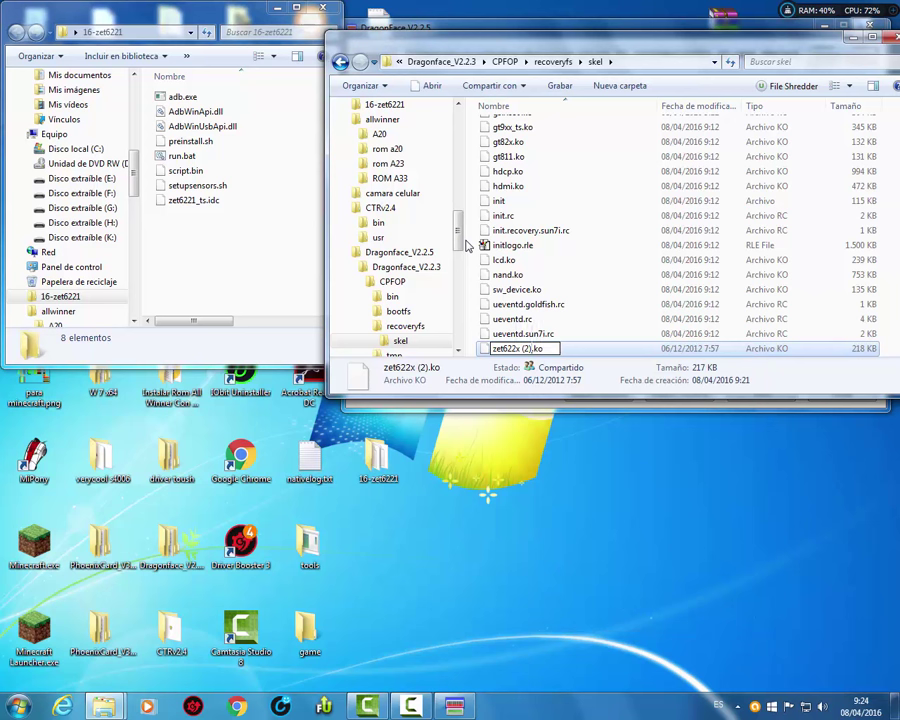
key(BackSpace)
key(BackSpace)
key(BackSpace)
key(BackSpace)
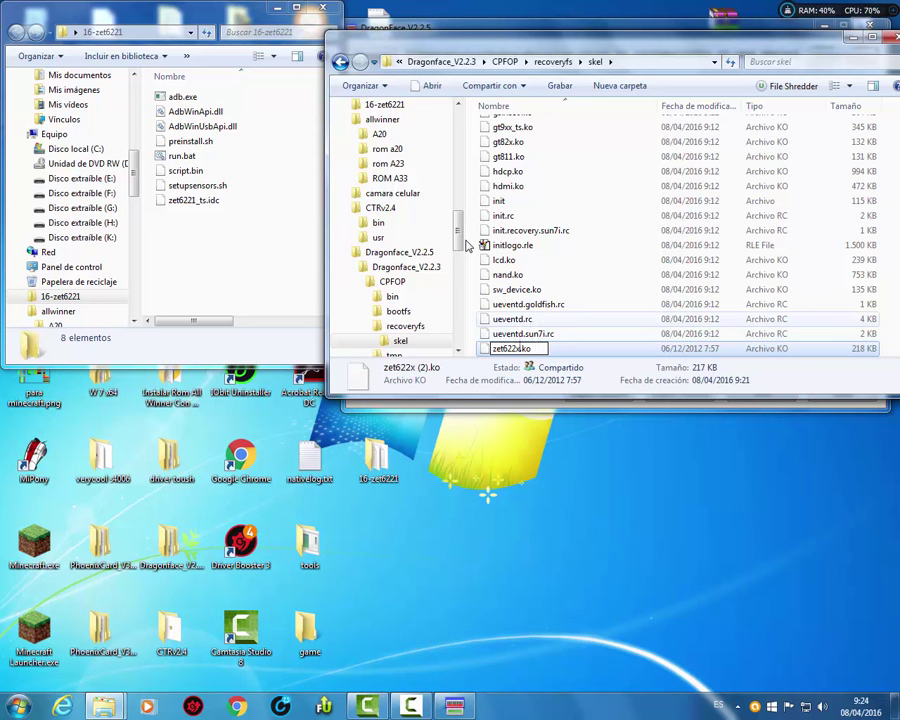
key(Return)
Go back up from skel to the Dragonface_V2.2.3 folder and close its window
key(Up)
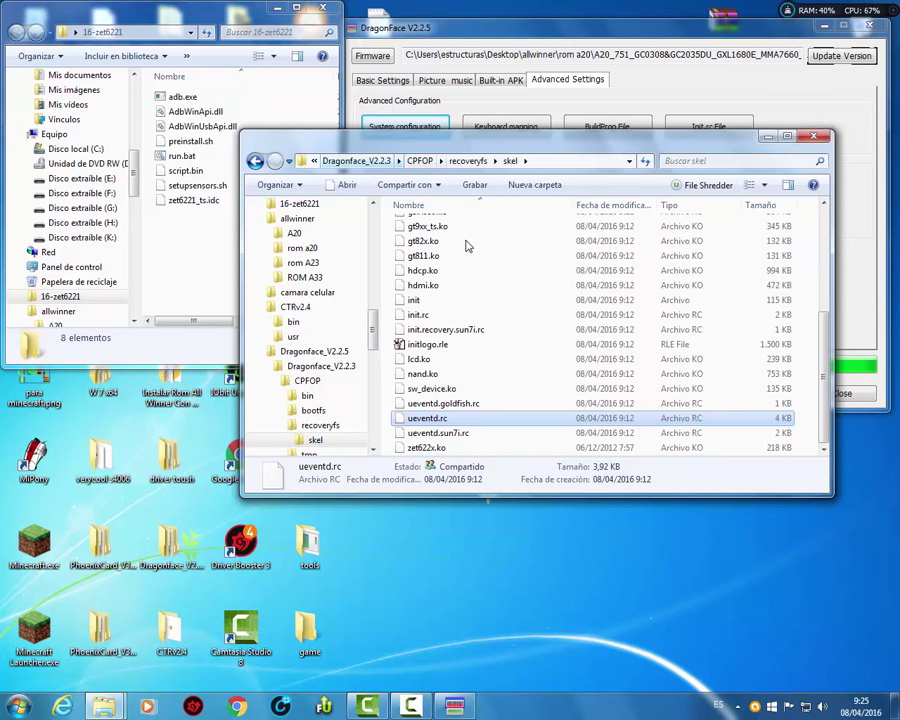
key(BackSpace)
key(BackSpace)
key(BackSpace)
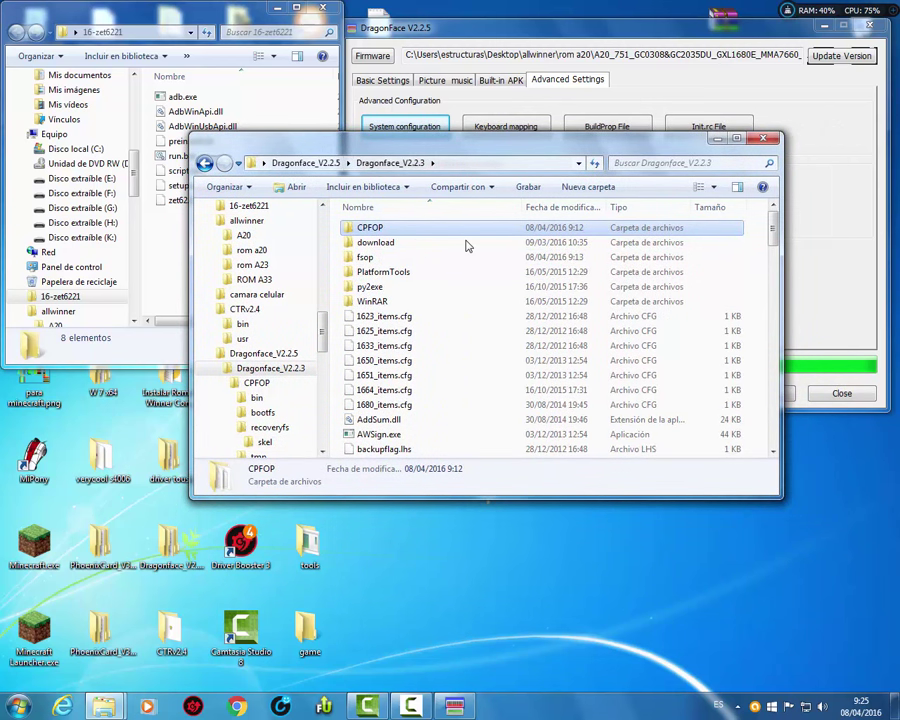
key(alt+F4)
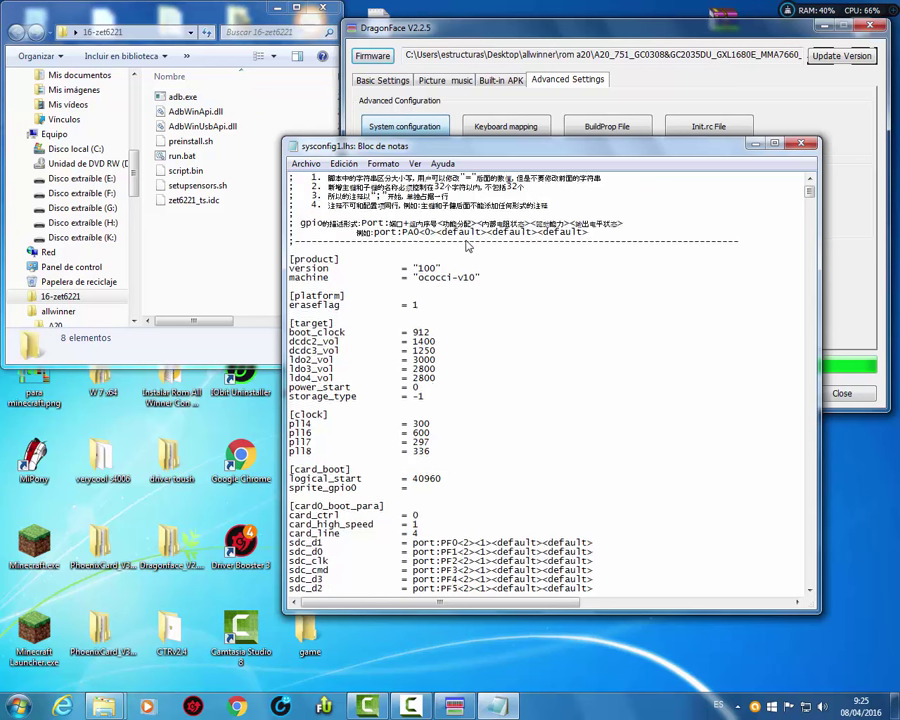
Find the [ctp_para] section in sysconfig1.lhs and highlight the touch driver name gsl1680 in its ctp_name entry
scroll(466, 244, down, 5)
scroll(466, 244, down, 20)
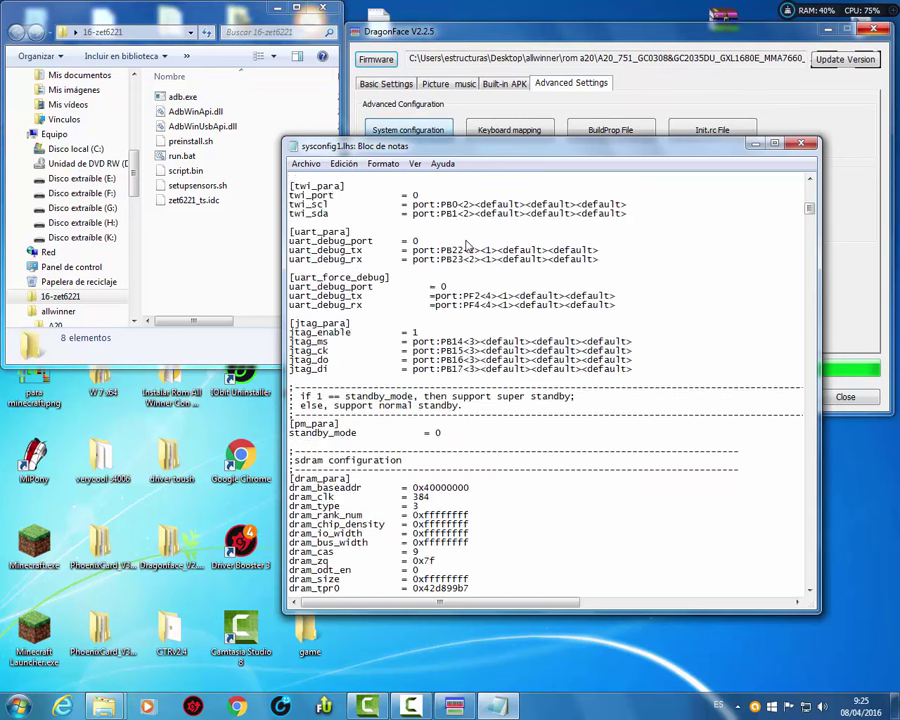
scroll(466, 244, down, 20)
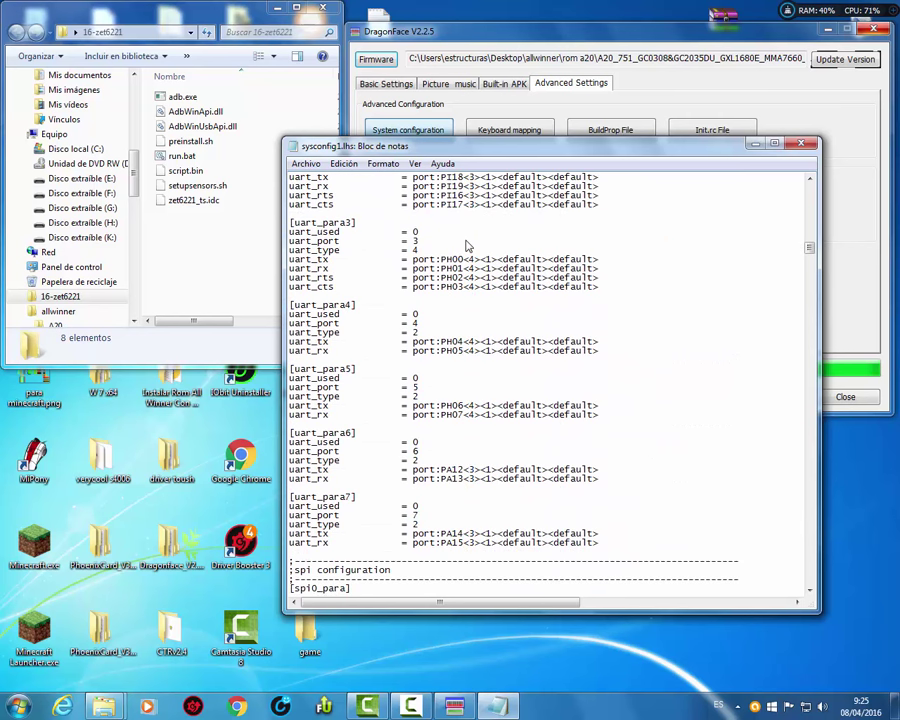
scroll(466, 244, down, 20)
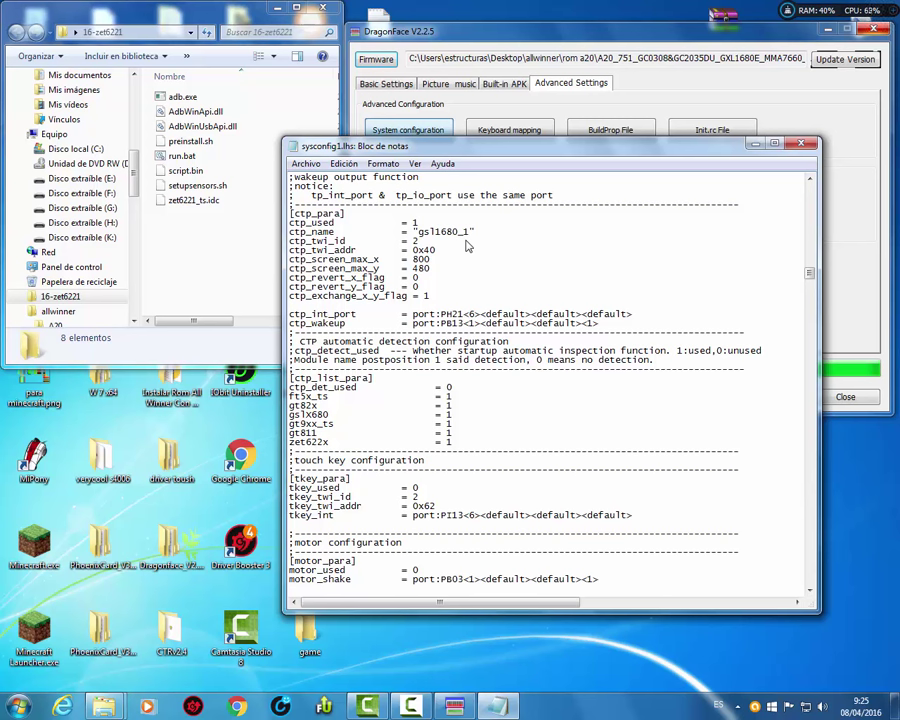
key(shift+Left)
key(shift+Left)
key(shift+Left)
key(shift+Left)
key(shift+Left)
key(shift+Left)
key(shift+Left)
Copy the driver name zet622x from the last entry of the [ctp_list_para] section
key(Down)
key(Down)
key(Down)
key(Down)
key(Down)
key(Down)
key(Down)
key(Down)
key(Down)
key(Down)
key(Down)
key(Down)
key(Down)
key(Down)
key(Down)
key(Down)
key(Down)
key(Down)
key(Down)
key(Down)
key(Home)
key(shift+Right)
key(shift+Right)
key(shift+Right)
key(shift+Right)
key(shift+Right)
key(shift+Right)
key(shift+Right)
key(shift+Right)
right_click(338, 321)
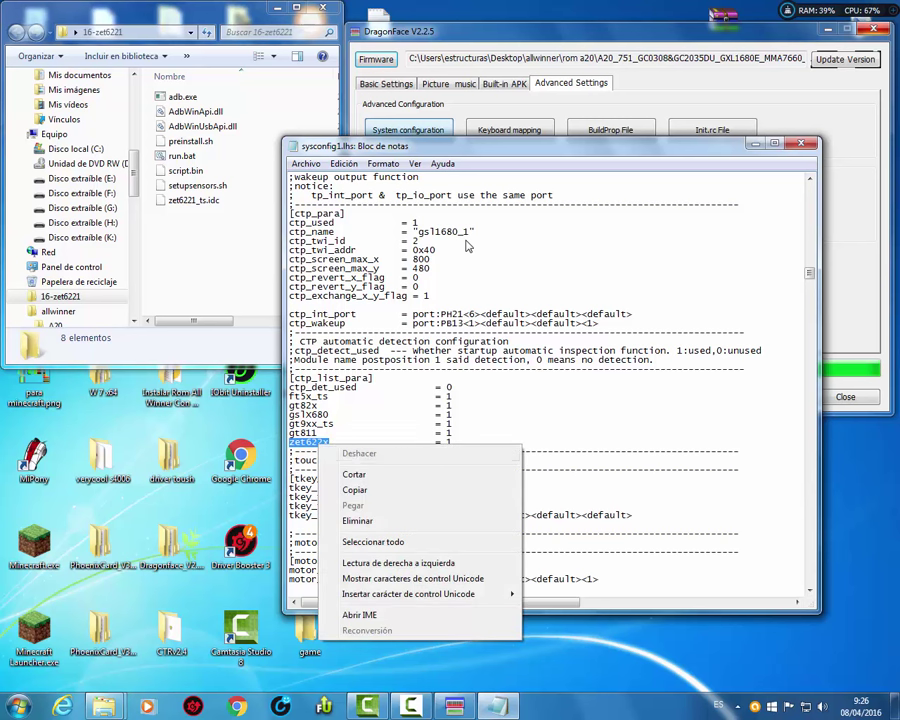
click(358, 376)
Replace gsl1680 in the ctp_name value with the copied zet622x, keeping the _1 suffix
click(466, 246)
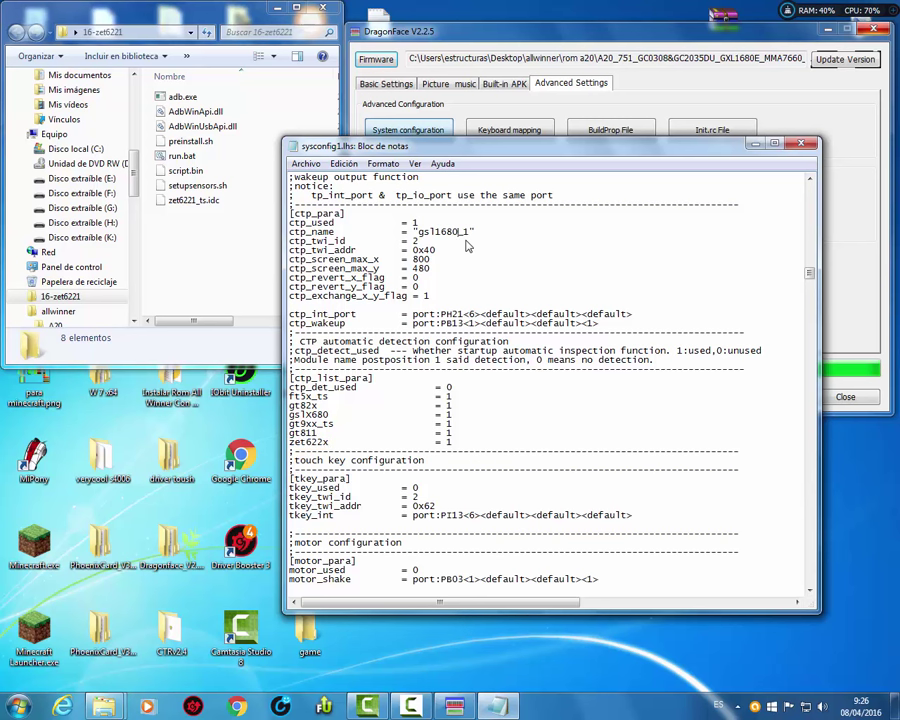
key(BackSpace)
key(BackSpace)
key(BackSpace)
key(BackSpace)
key(BackSpace)
key(BackSpace)
key(BackSpace)
key(ctrl+v)
Save the edited sysconfig1.lhs file
key(alt+a)
key(Right)
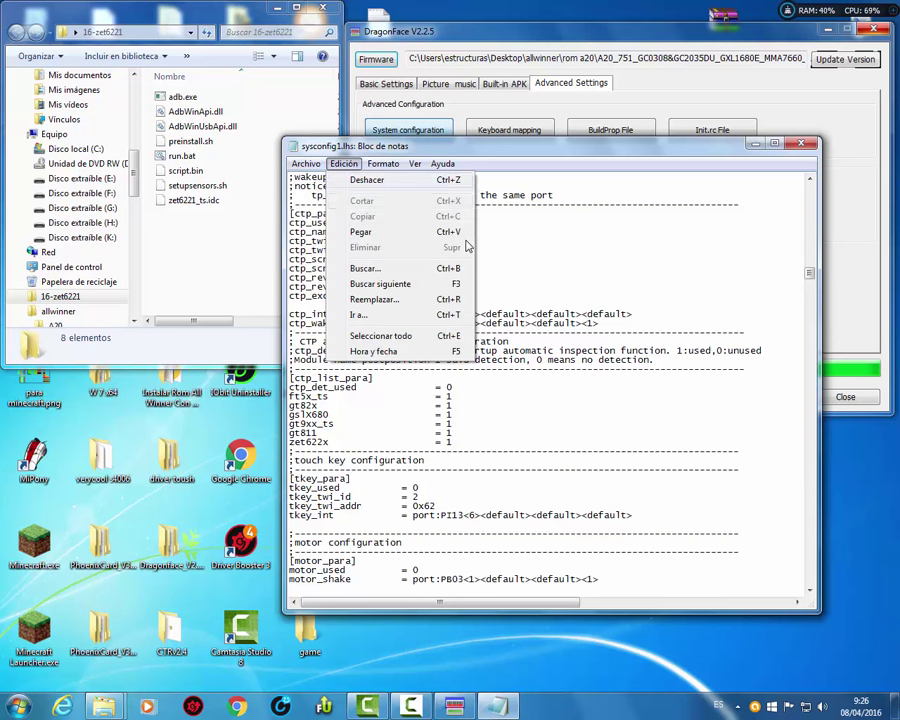
key(Left)
key(Down)
key(Down)
key(Return)
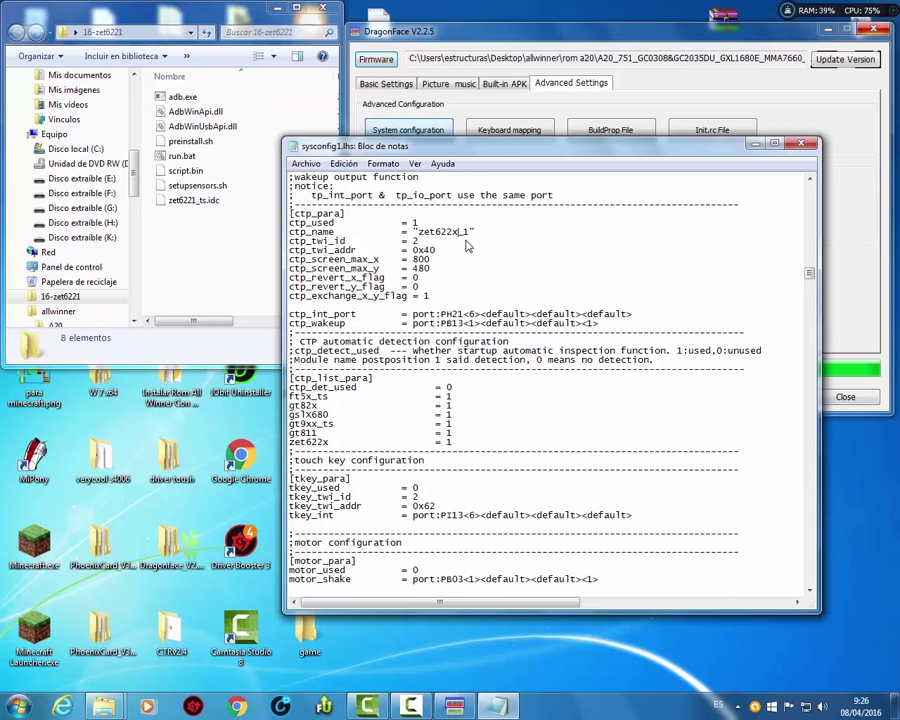
Examine the touch panel parameters and the following sections of sysconfig1.lhs down to the dvfs voltage-frequency table
scroll(465, 246, down, 4)
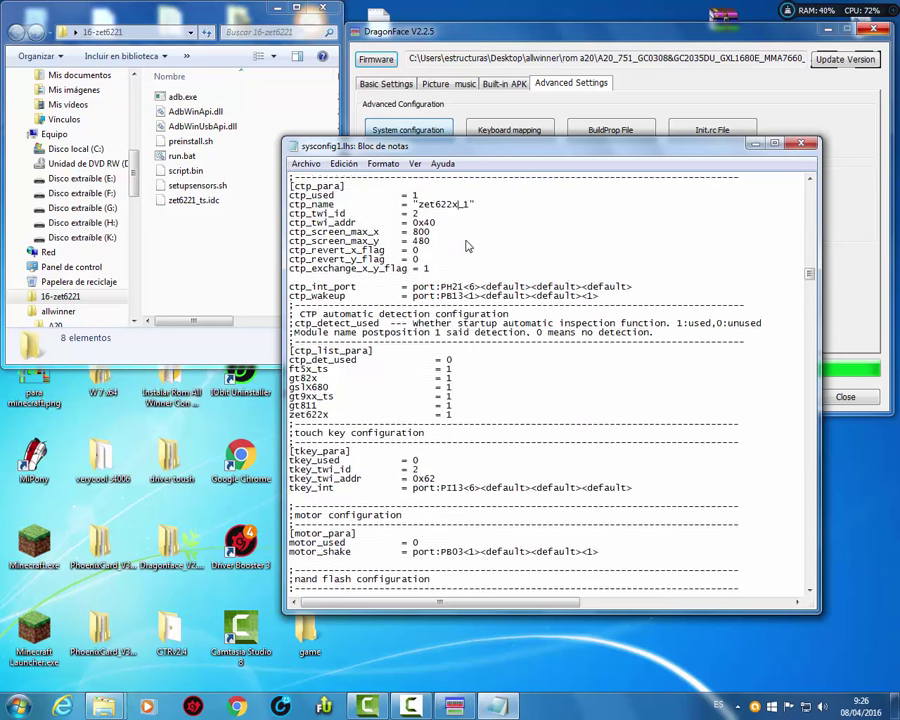
scroll(465, 246, up, 3)
scroll(465, 246, down, 2)
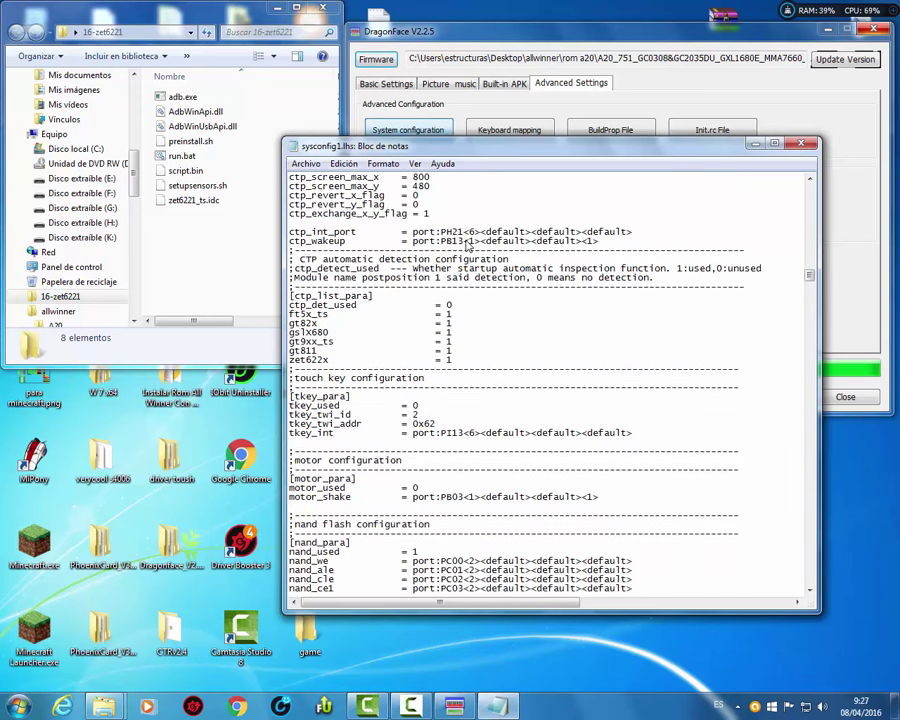
scroll(465, 246, up, 2)
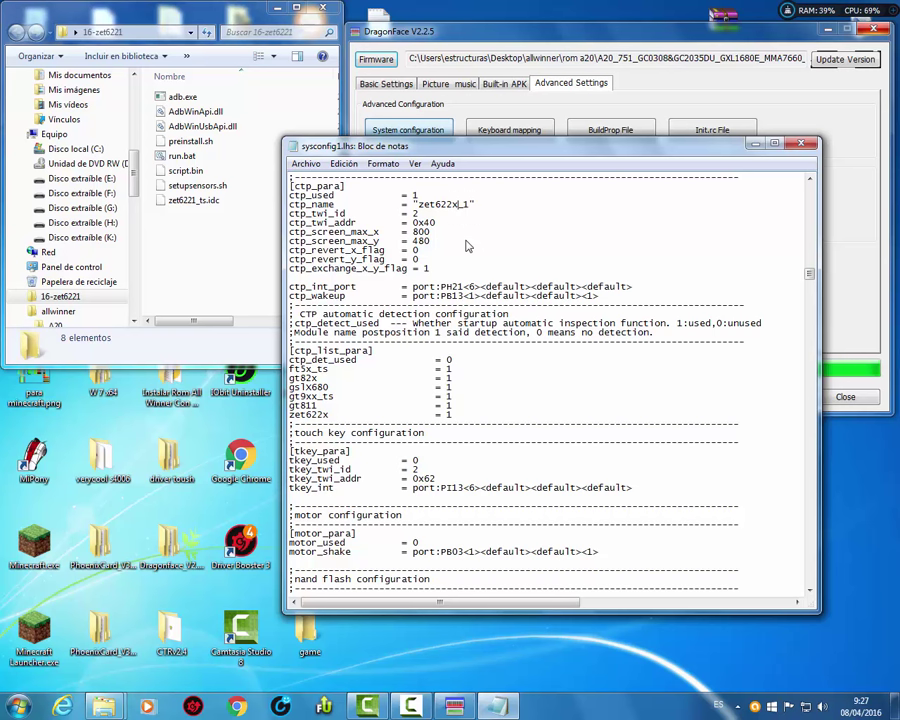
scroll(466, 246, down, 20)
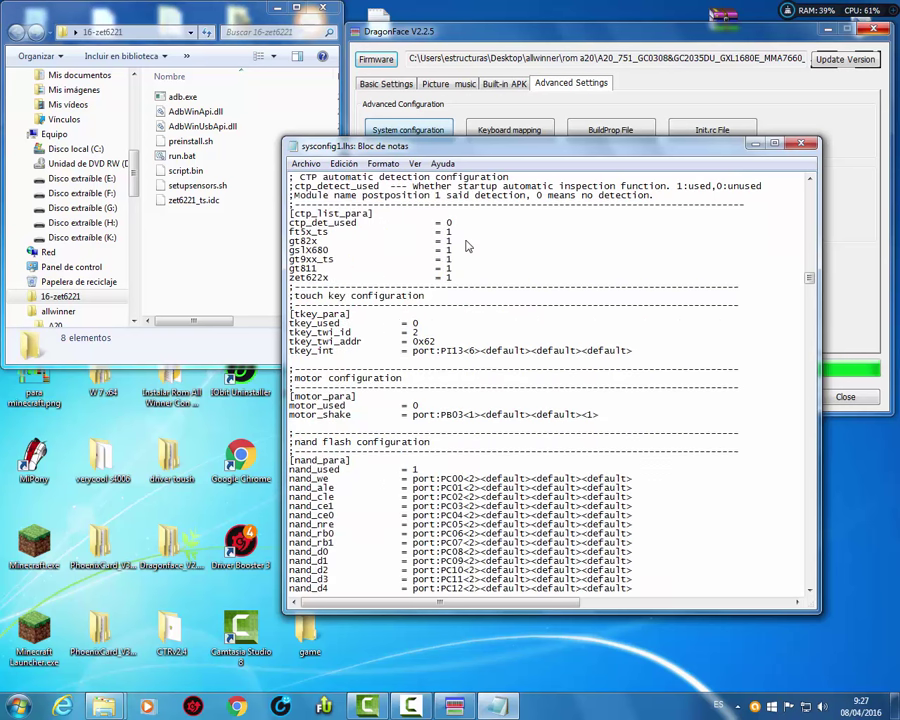
scroll(466, 246, down, 13)
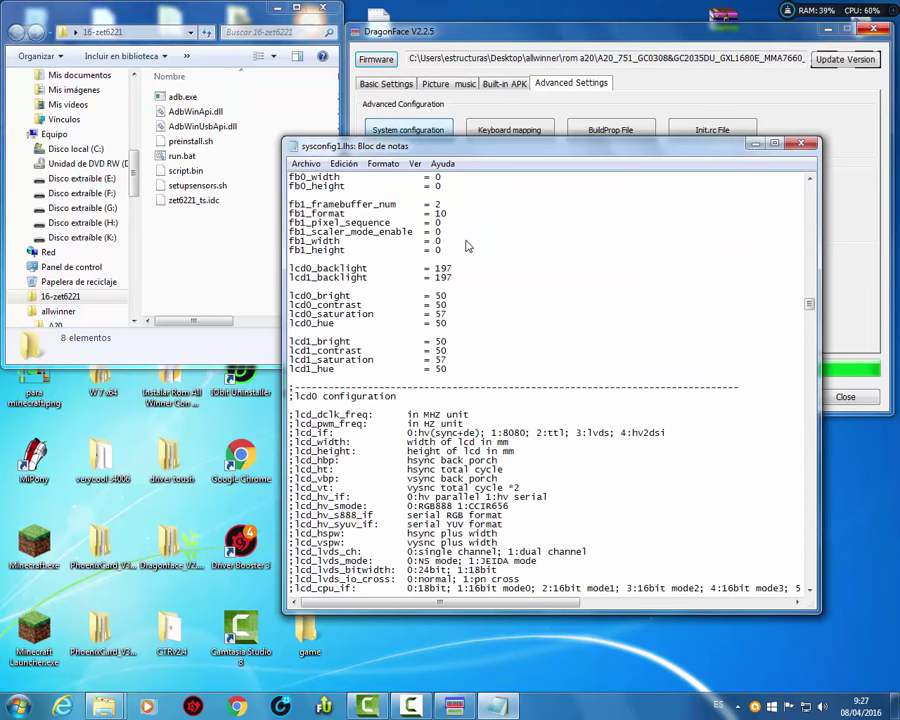
scroll(466, 246, down, 18)
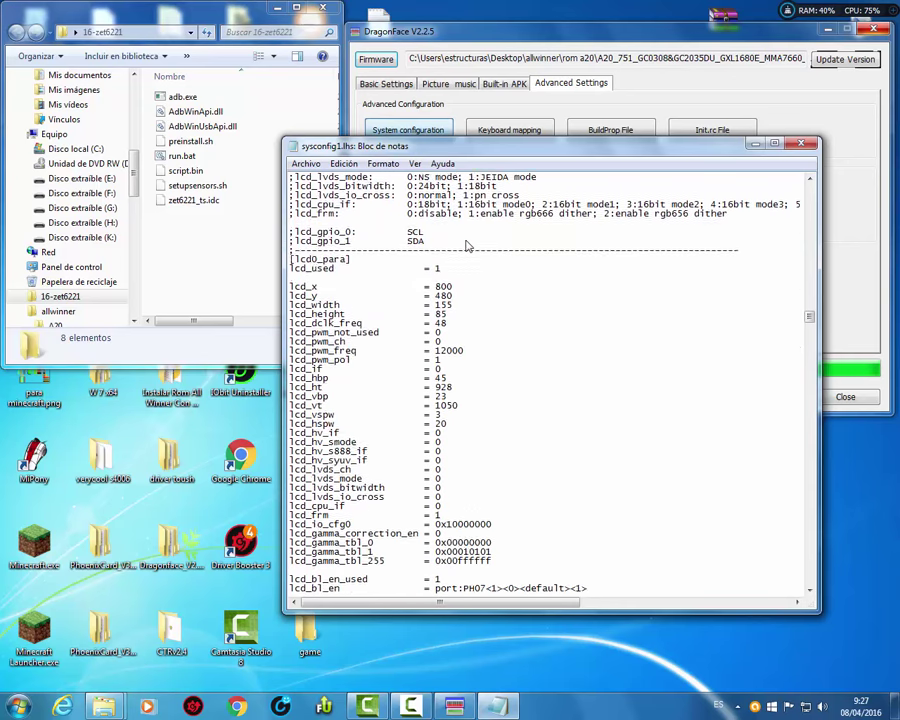
scroll(466, 246, down, 20)
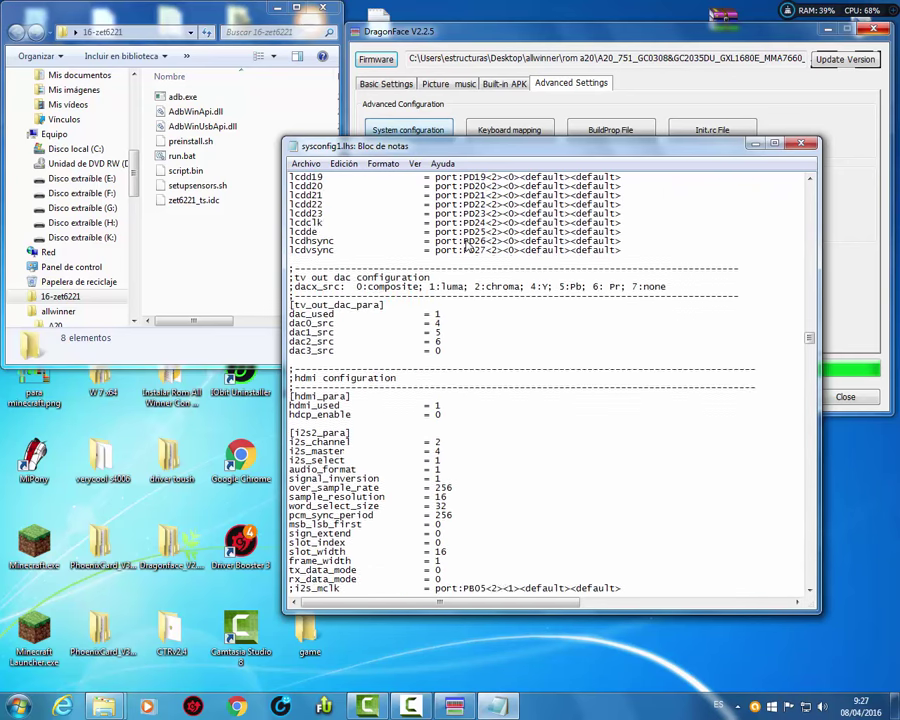
scroll(466, 246, up, 4)
scroll(466, 246, down, 17)
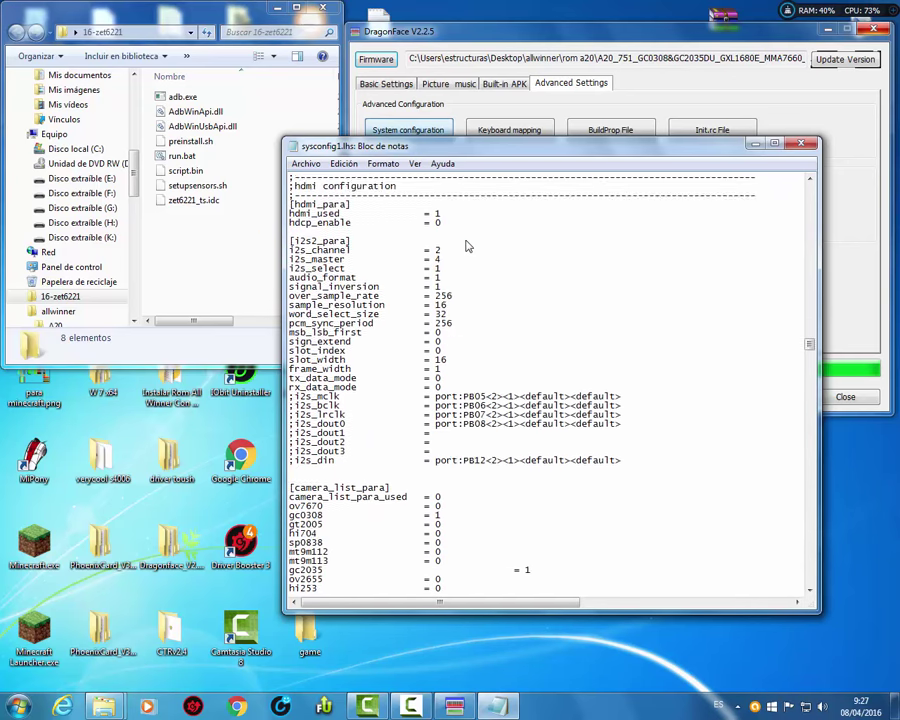
scroll(466, 246, down, 20)
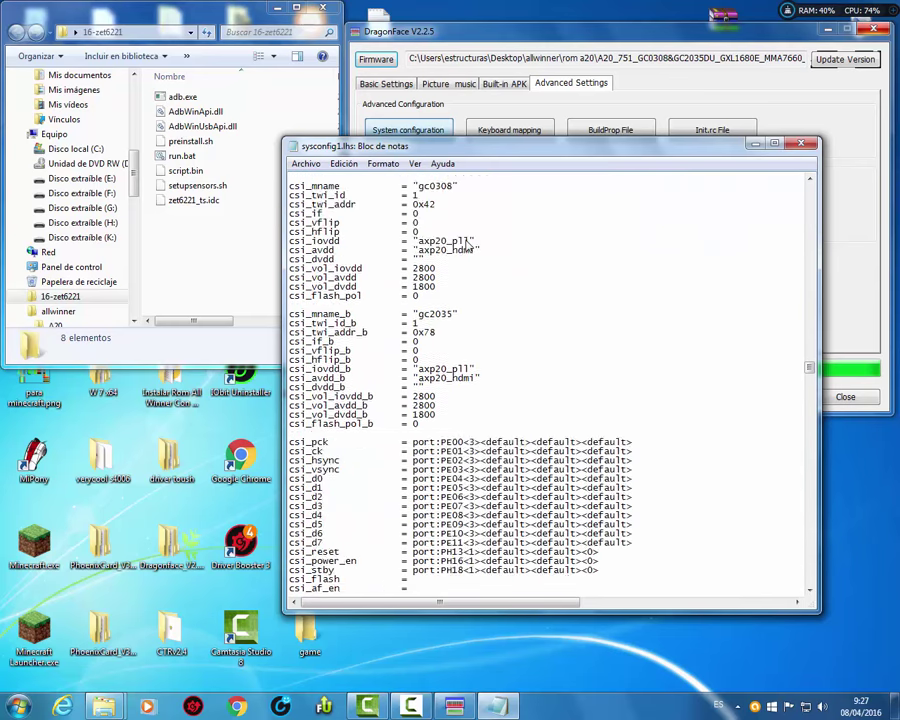
scroll(466, 246, down, 15)
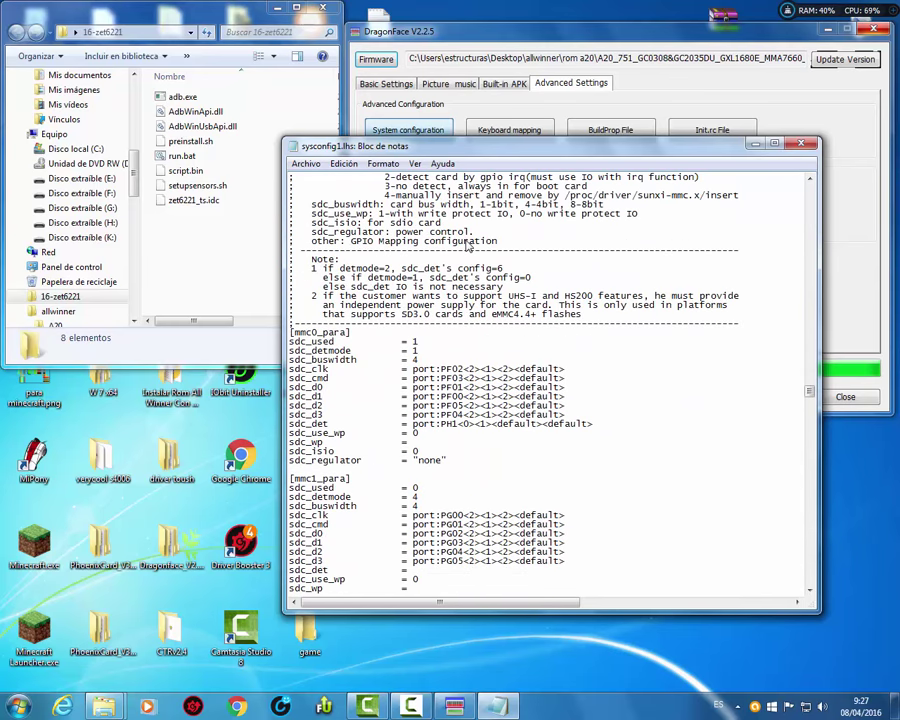
scroll(466, 246, down, 20)
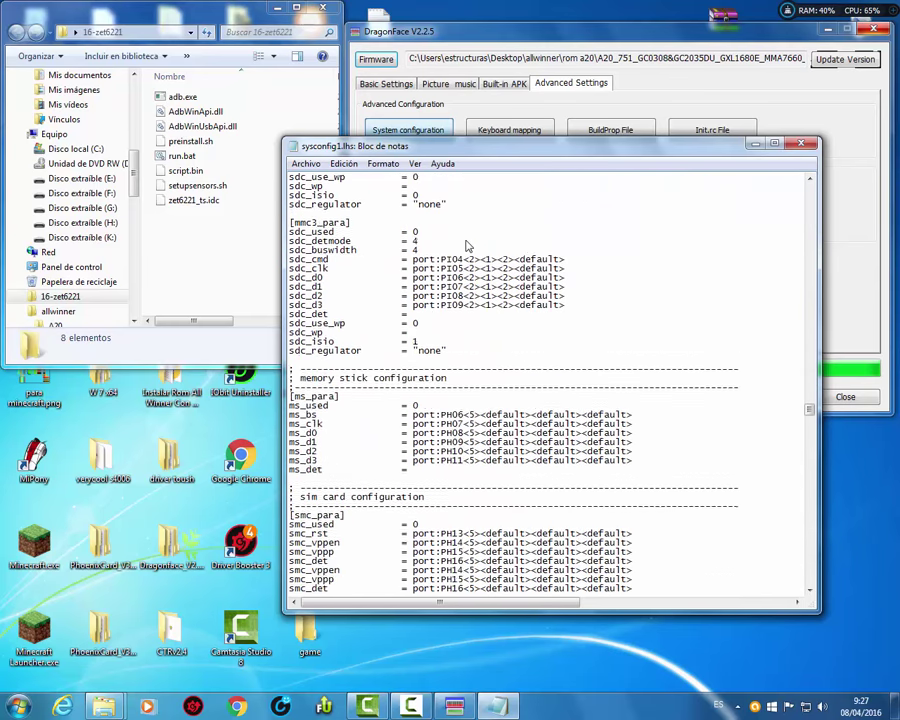
scroll(466, 246, down, 20)
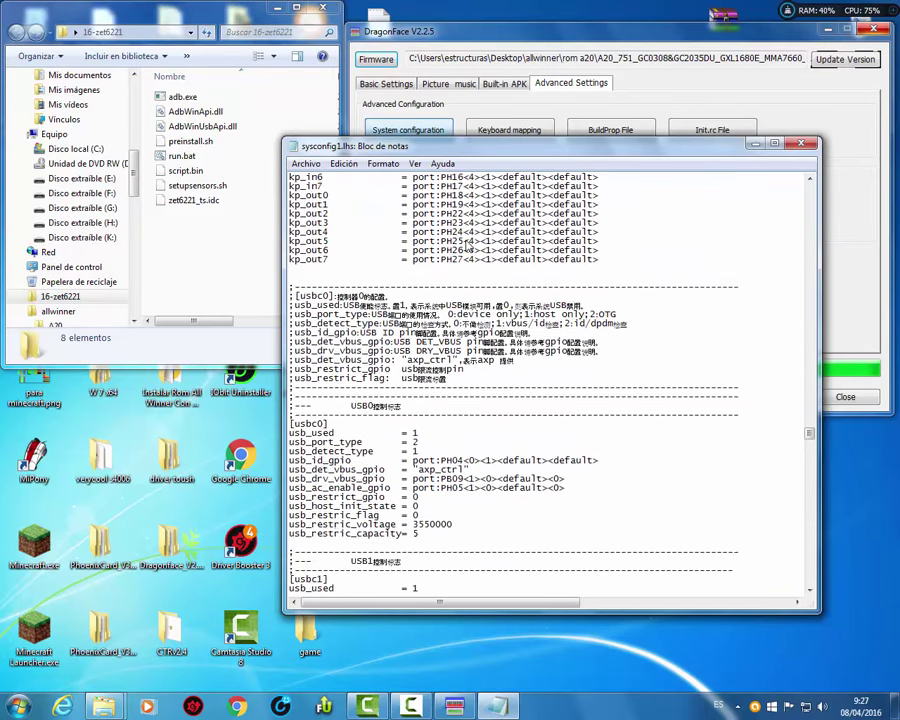
scroll(466, 248, down, 20)
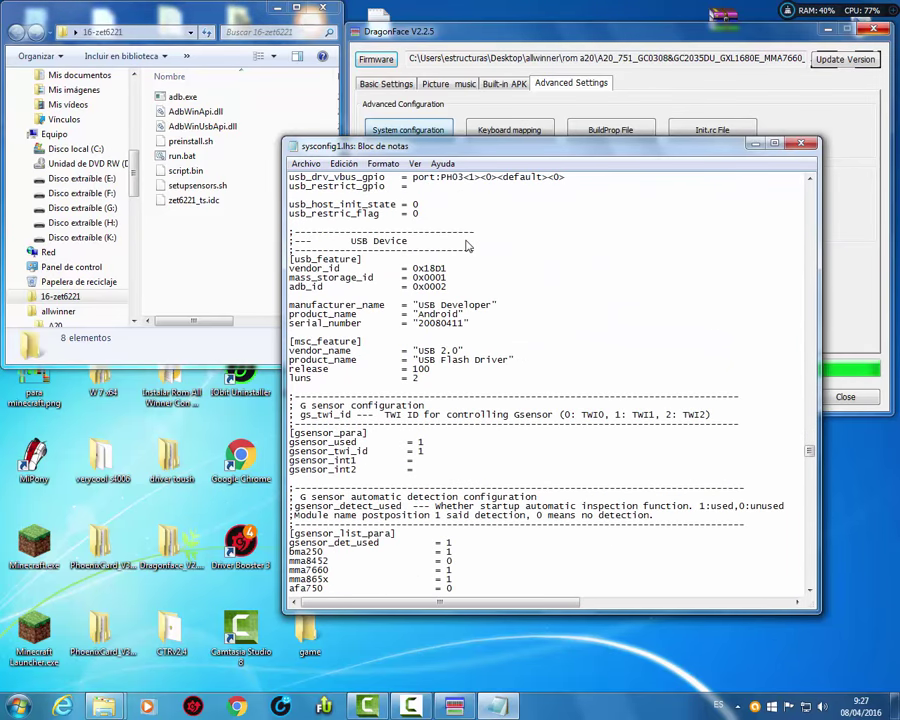
scroll(466, 246, down, 13)
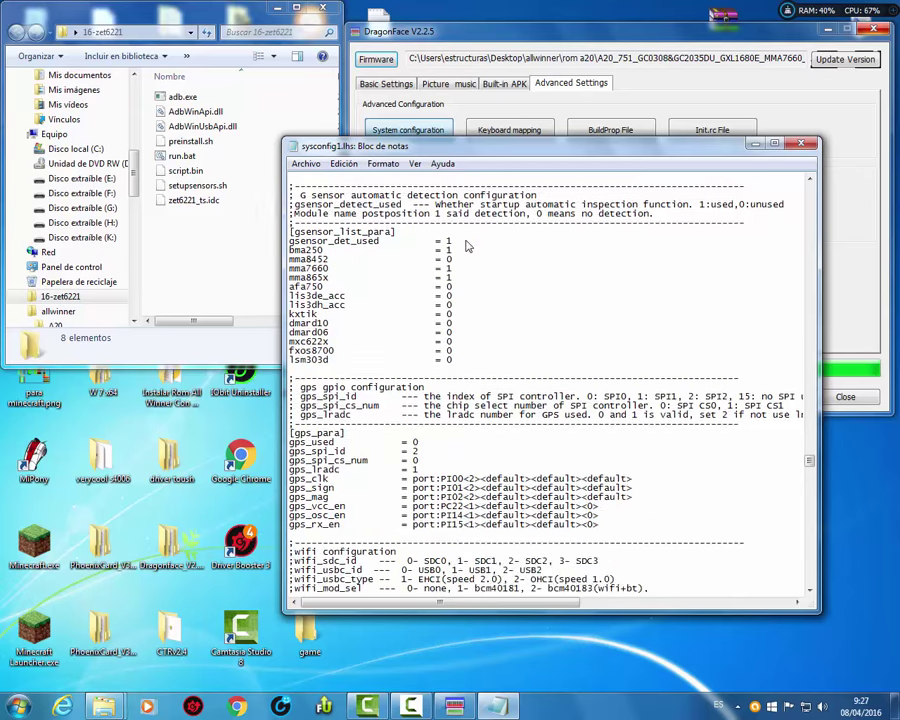
scroll(466, 246, down, 20)
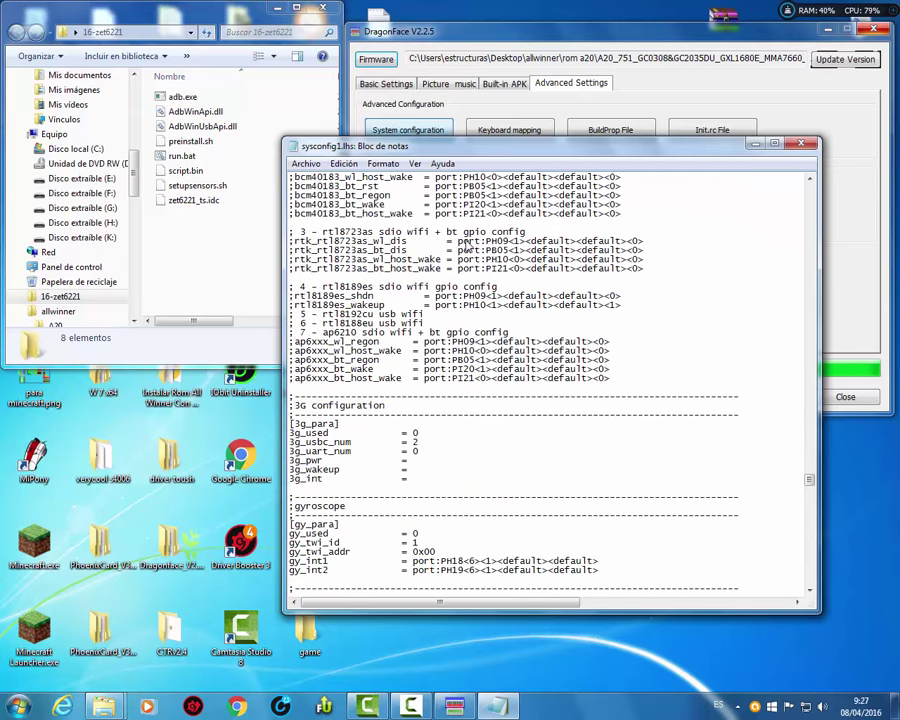
scroll(466, 246, down, 17)
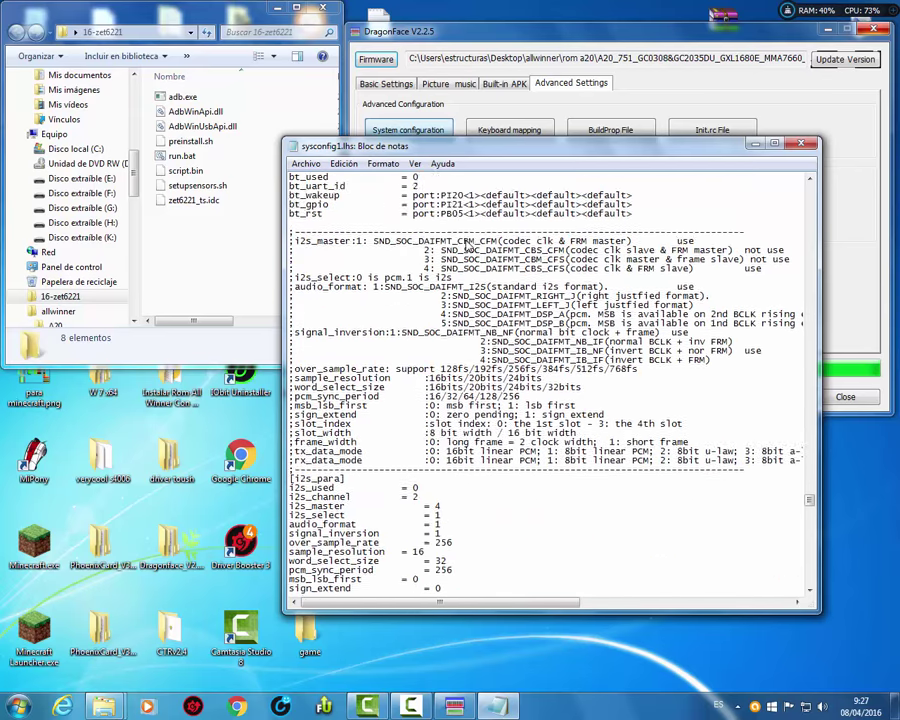
scroll(466, 246, down, 20)
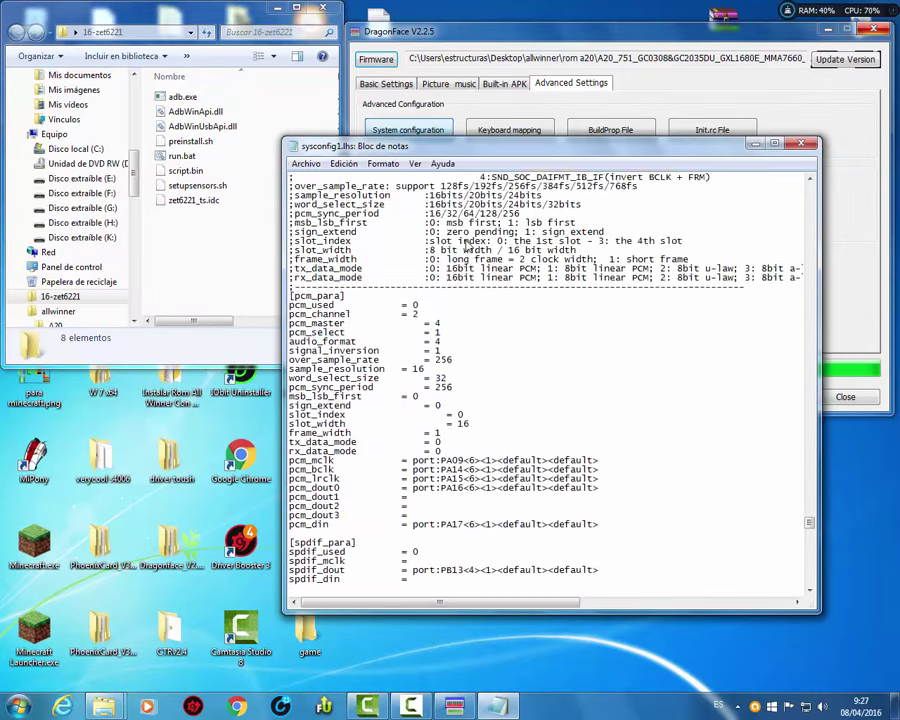
scroll(466, 246, down, 20)
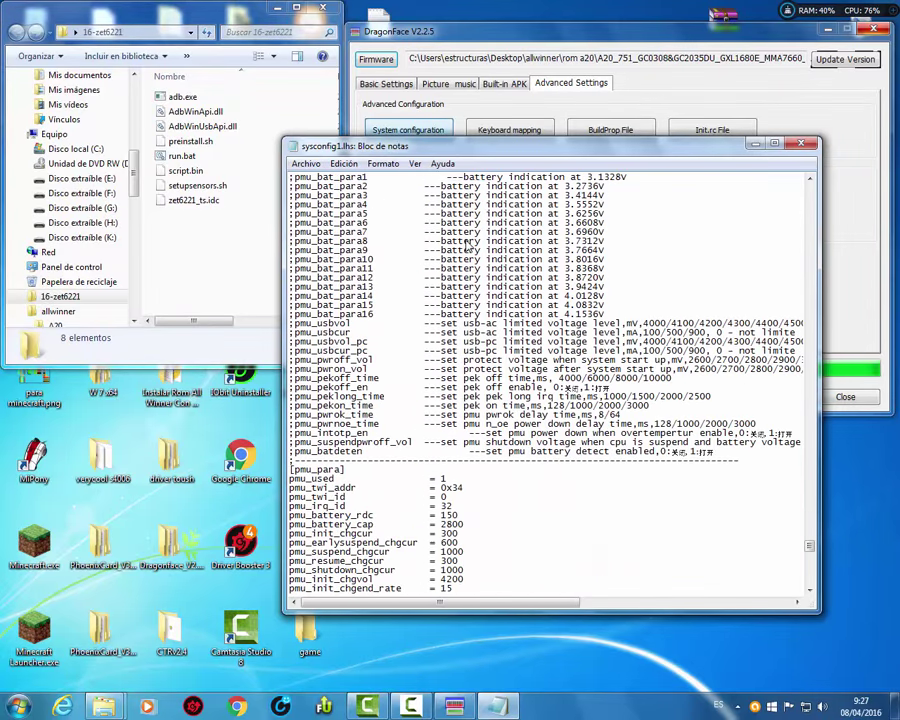
scroll(466, 246, down, 20)
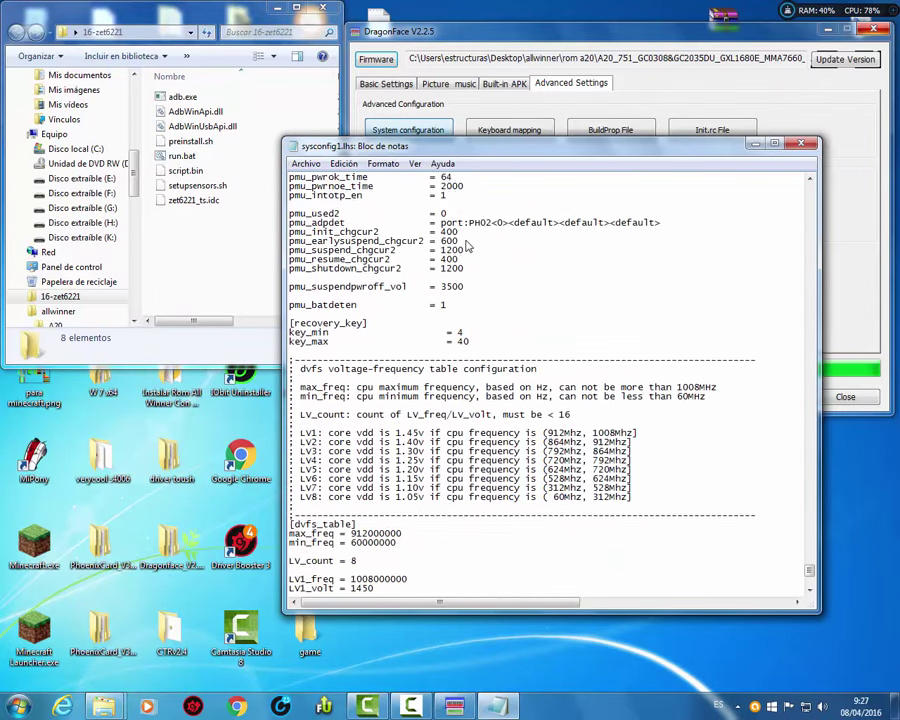
Examine the sections of sysconfig1.lhs from the dvfs table back to the [camera_list_para] camera list
scroll(466, 246, up, 20)
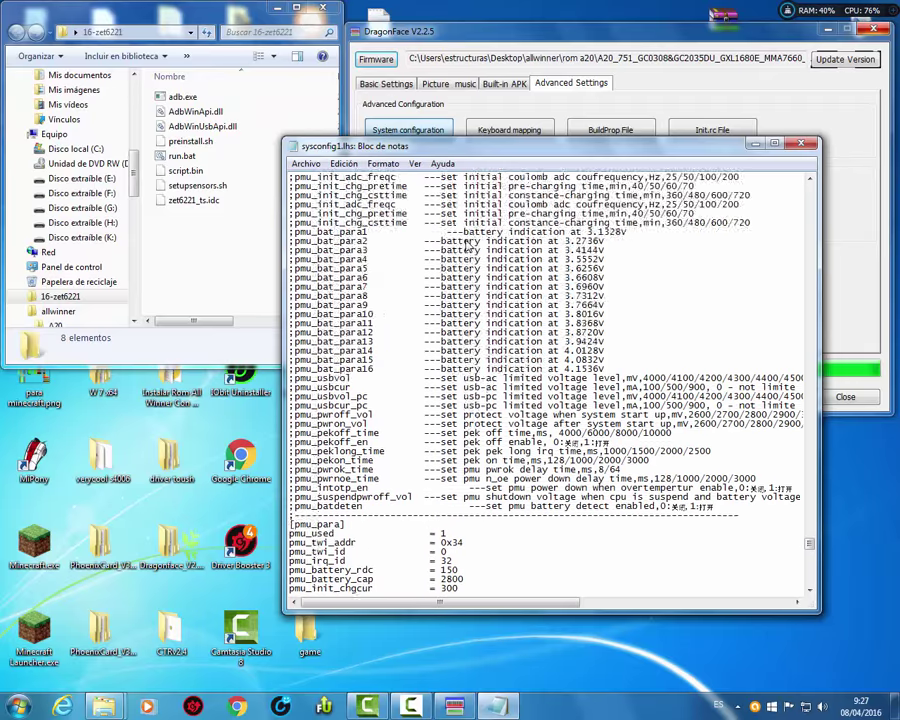
scroll(466, 246, up, 20)
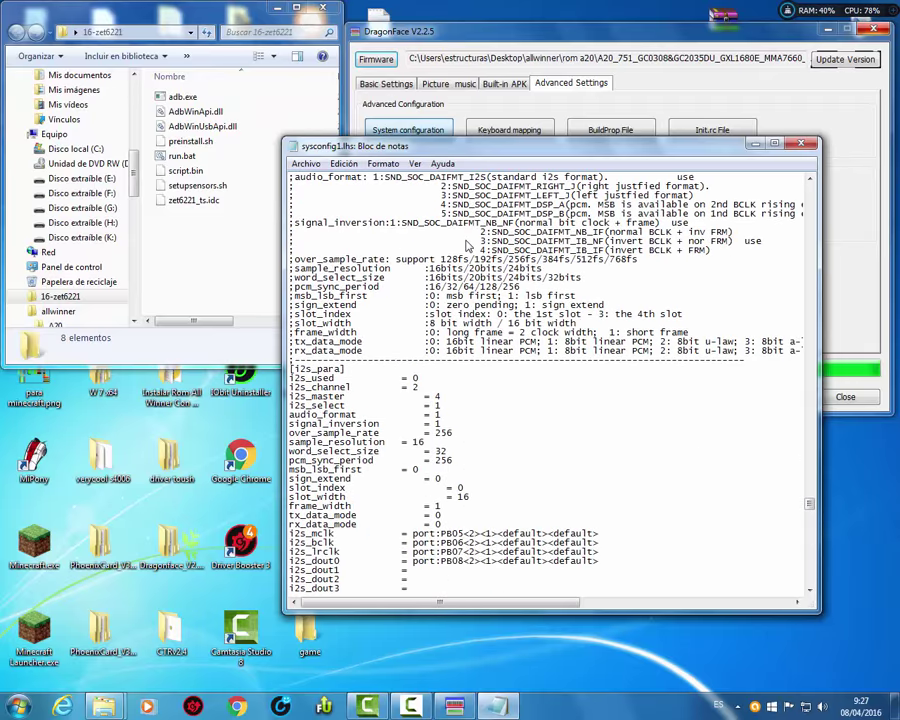
scroll(466, 246, up, 20)
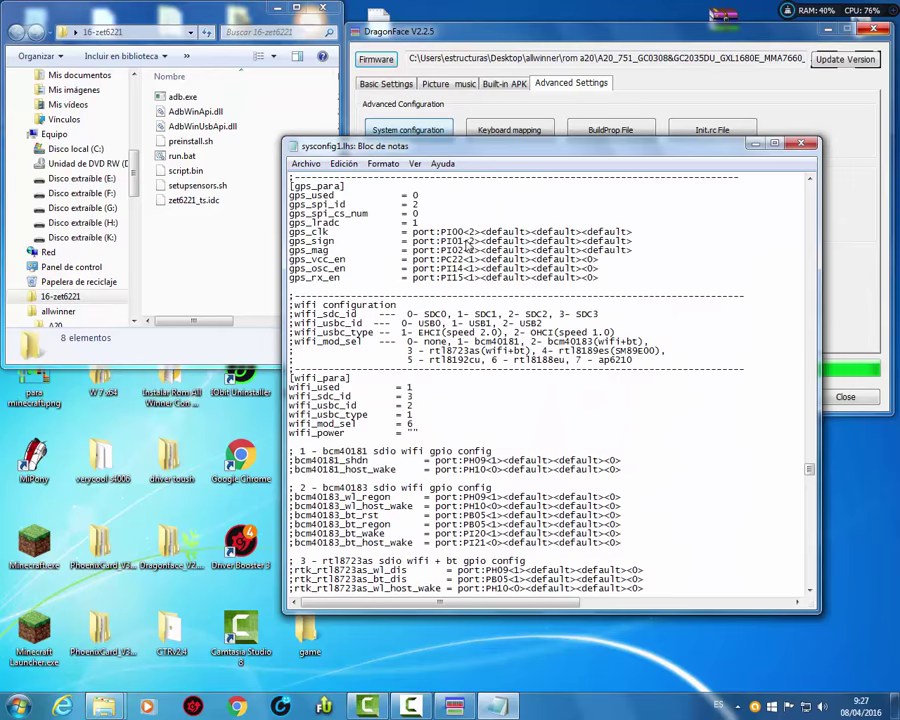
scroll(466, 246, up, 8)
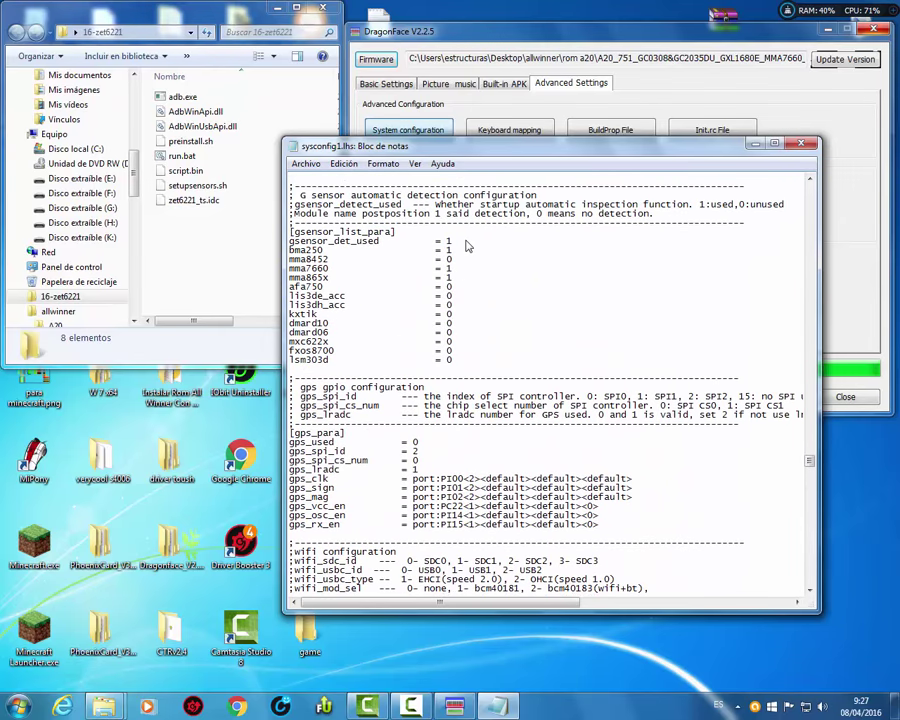
scroll(466, 246, up, 10)
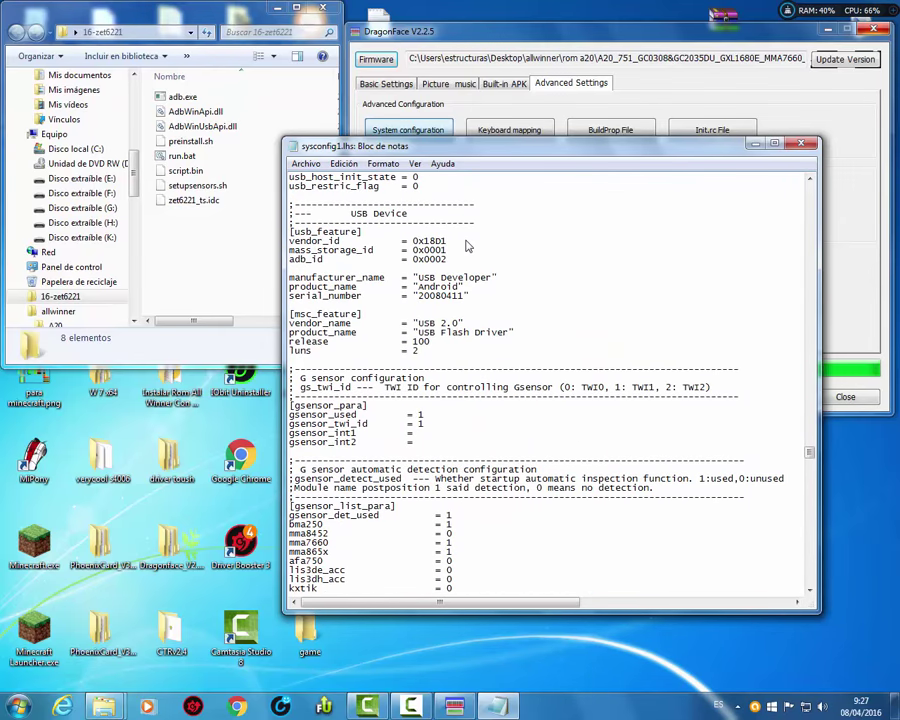
scroll(466, 246, up, 13)
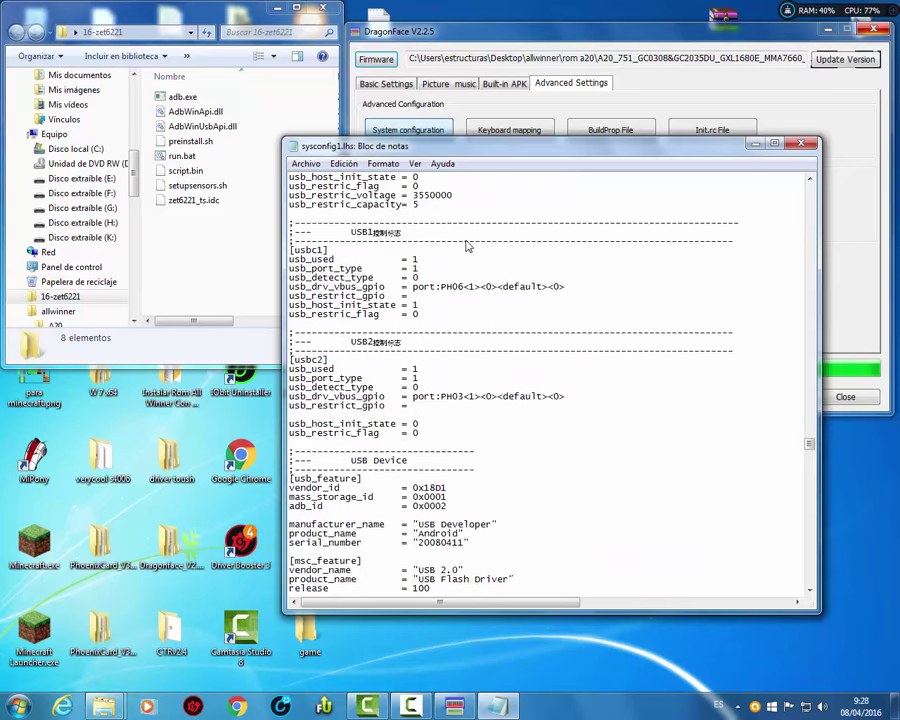
scroll(466, 246, up, 12)
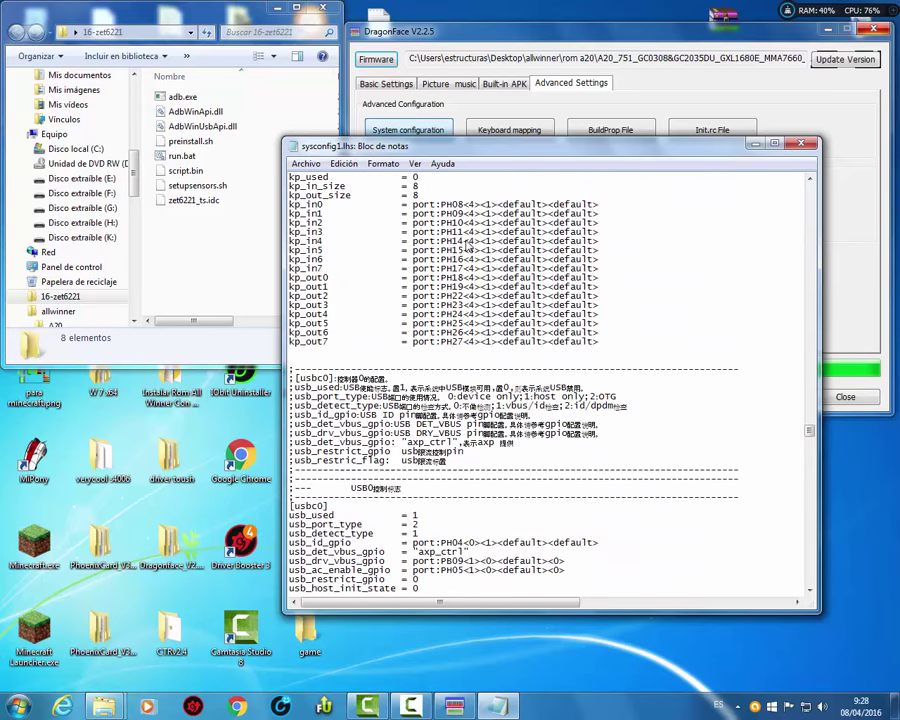
scroll(466, 246, up, 12)
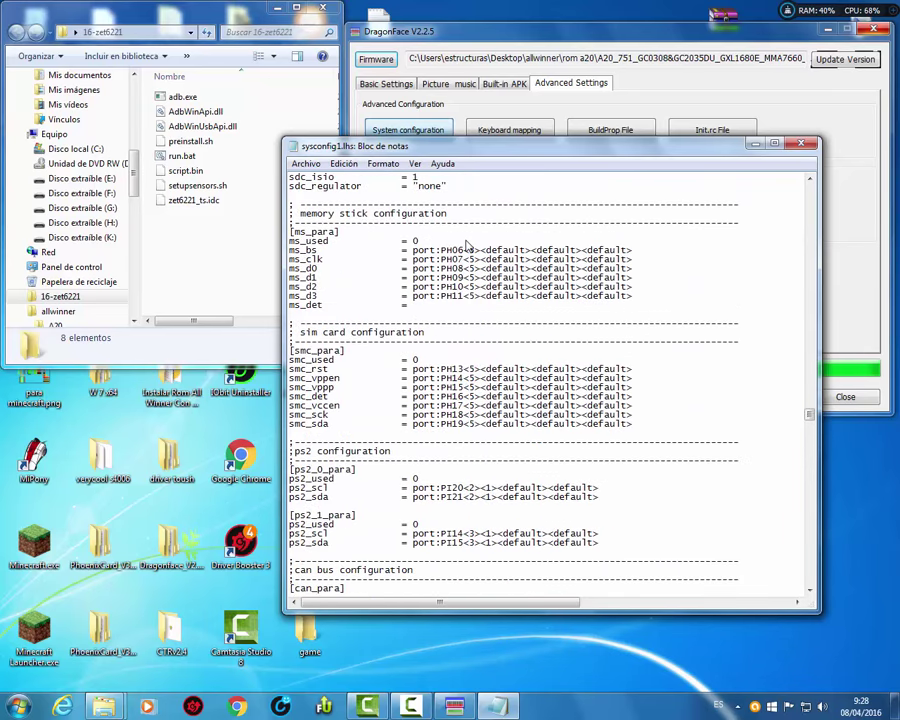
scroll(466, 246, up, 12)
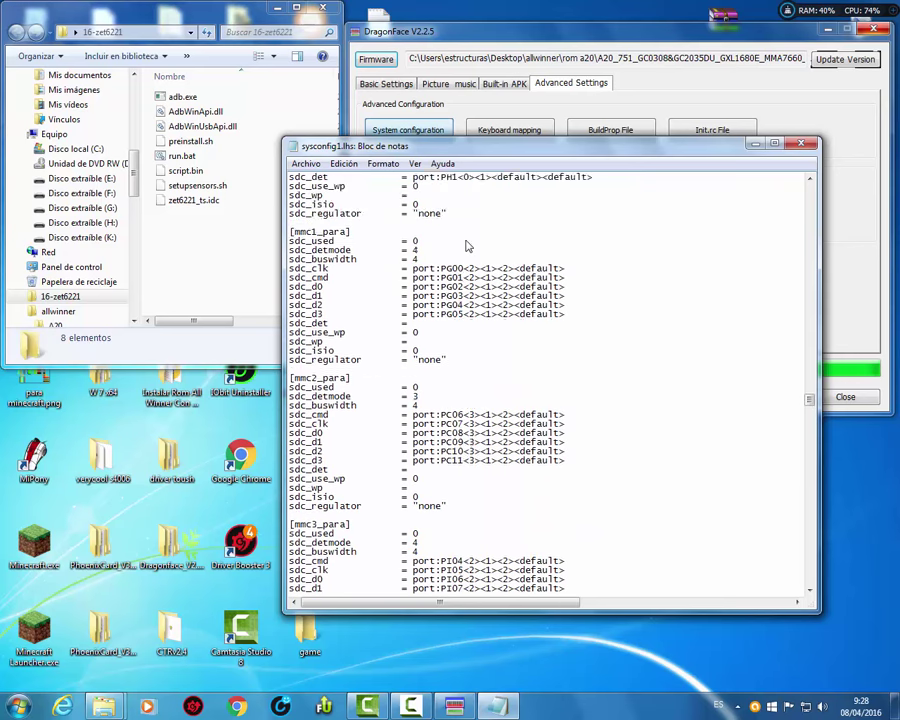
scroll(466, 246, up, 12)
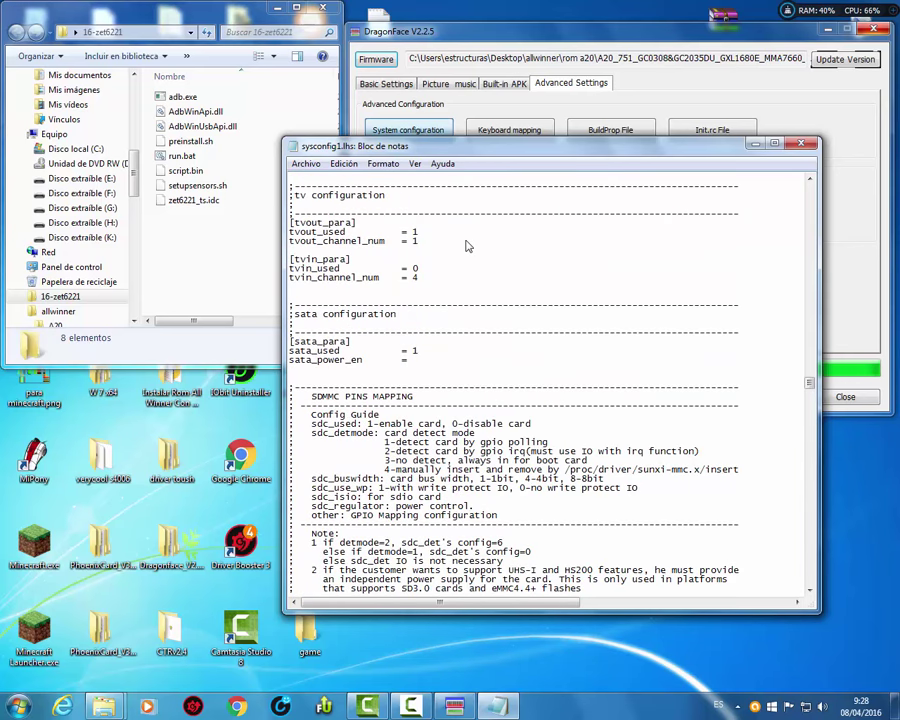
scroll(466, 246, up, 12)
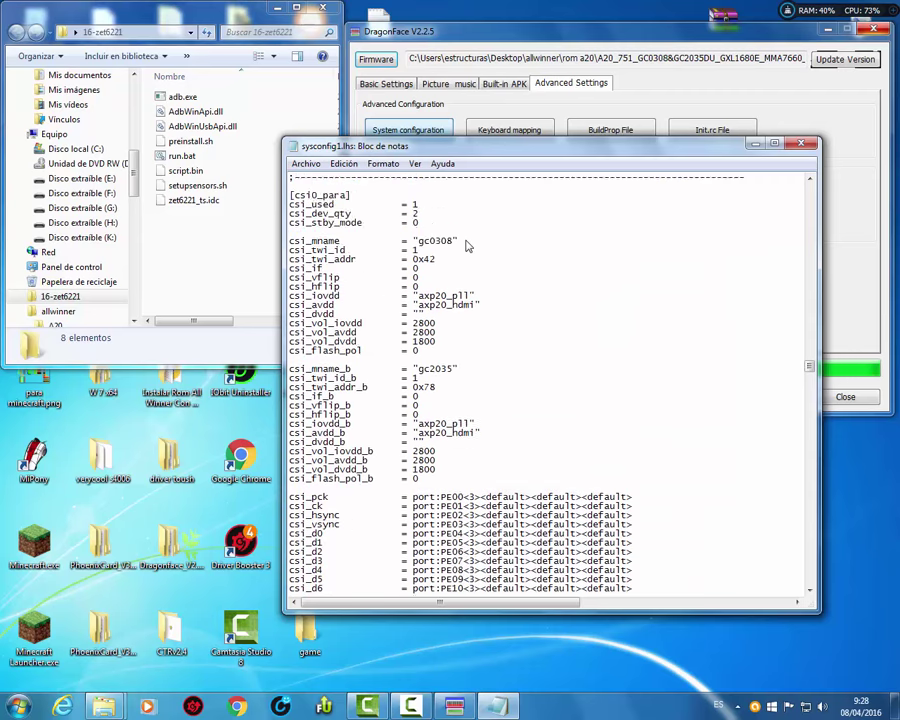
scroll(466, 246, up, 8)
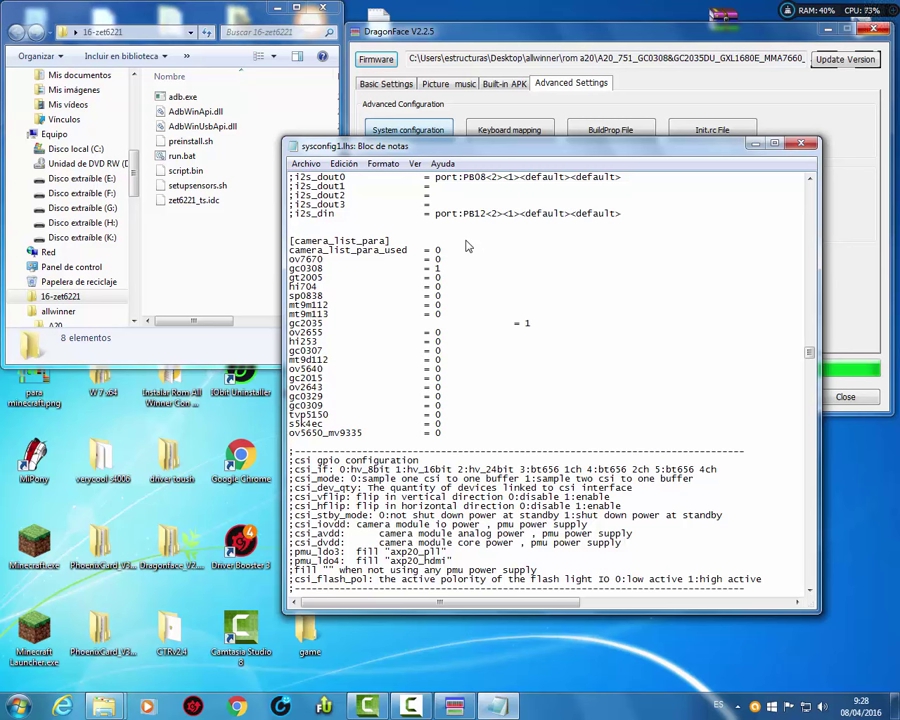
key(F3)
key(Down)
key(End)
key(Up)
key(BackSpace)
text(1)
key(Down)
key(BackSpace)
text(0)
key(Down)
key(Down)
key(Down)
key(Down)
key(Down)
key(Down)
key(Down)
key(Down)
key(Down)
key(Down)
key(BackSpace)
text(1)
key(Down)
key(Down)
key(Down)
key(BackSpace)
text(1)
Check the ctp_name entry and the other touch panel parameters in the [ctp_para] section
scroll(466, 245, up, 20)
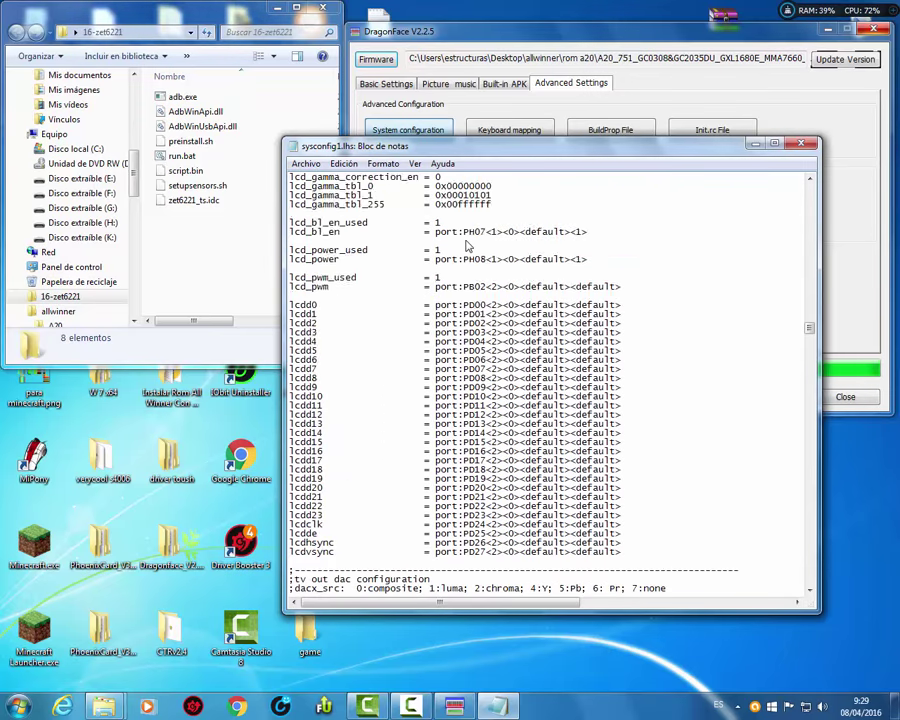
scroll(466, 245, up, 20)
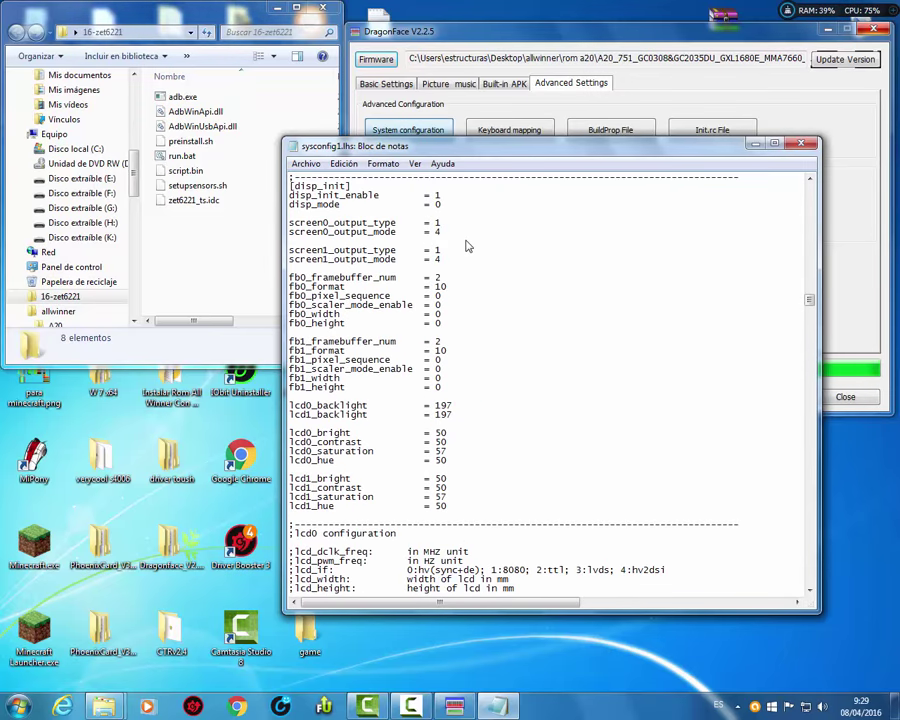
scroll(466, 245, up, 20)
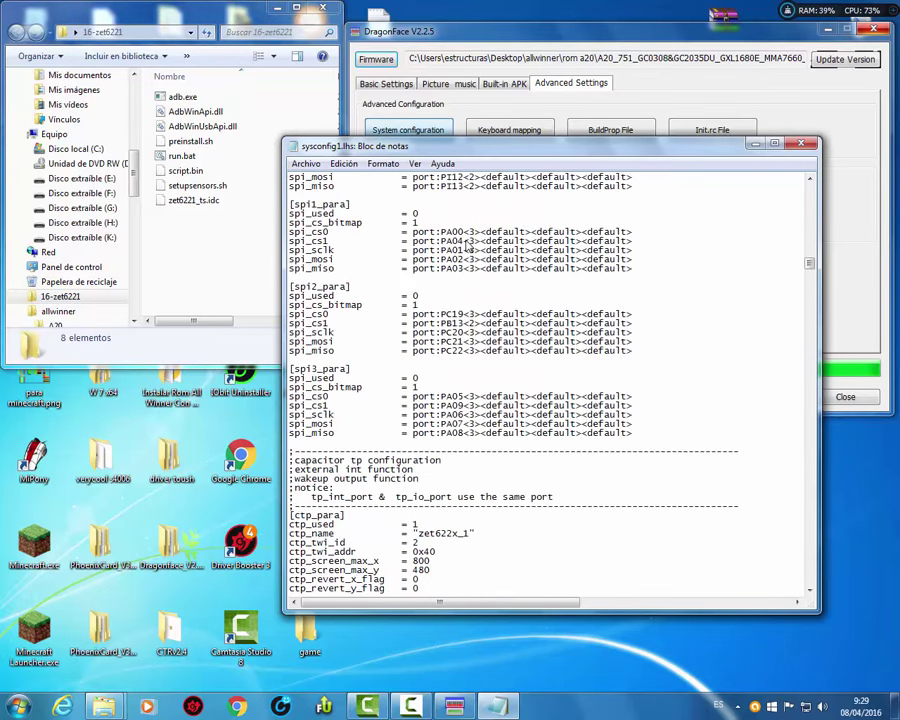
scroll(466, 245, down, 5)
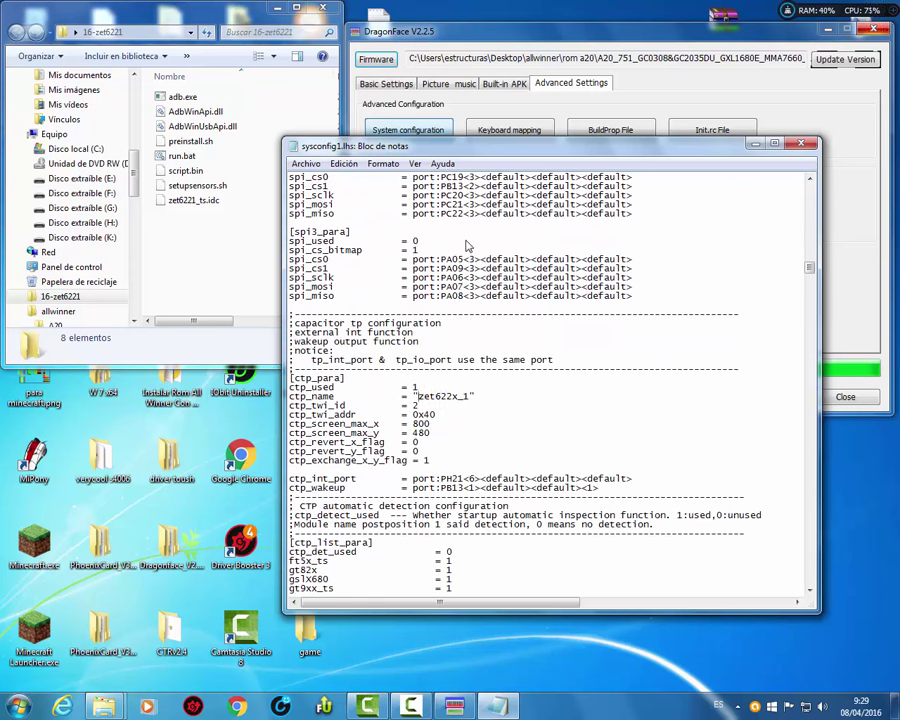
key(shift+End)
scroll(466, 245, up, 13)
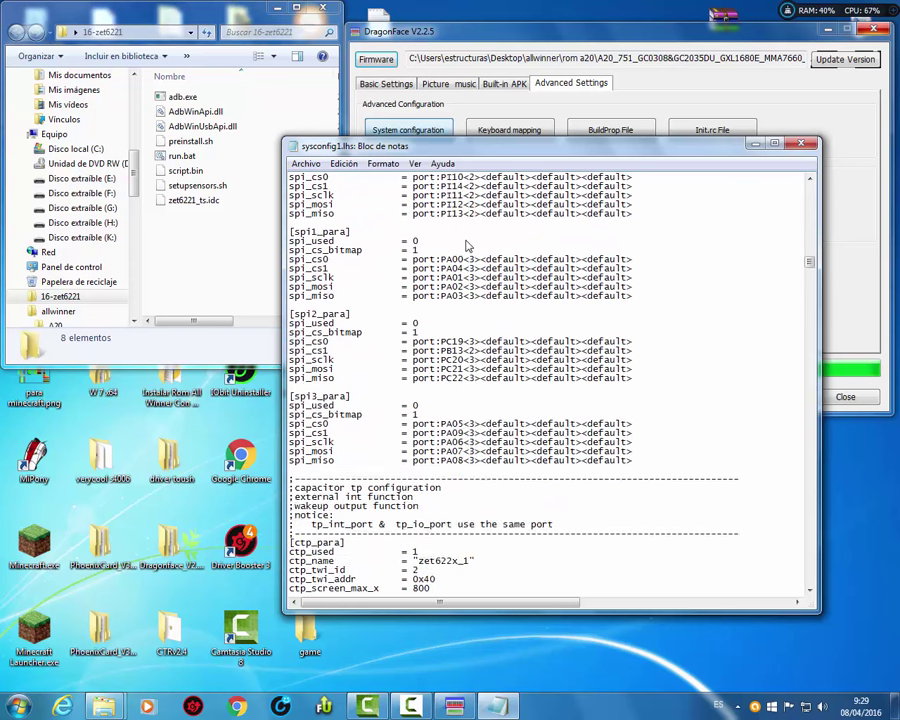
Save the sysconfig1.lhs file under its current name
key(alt+a)
key(Right)
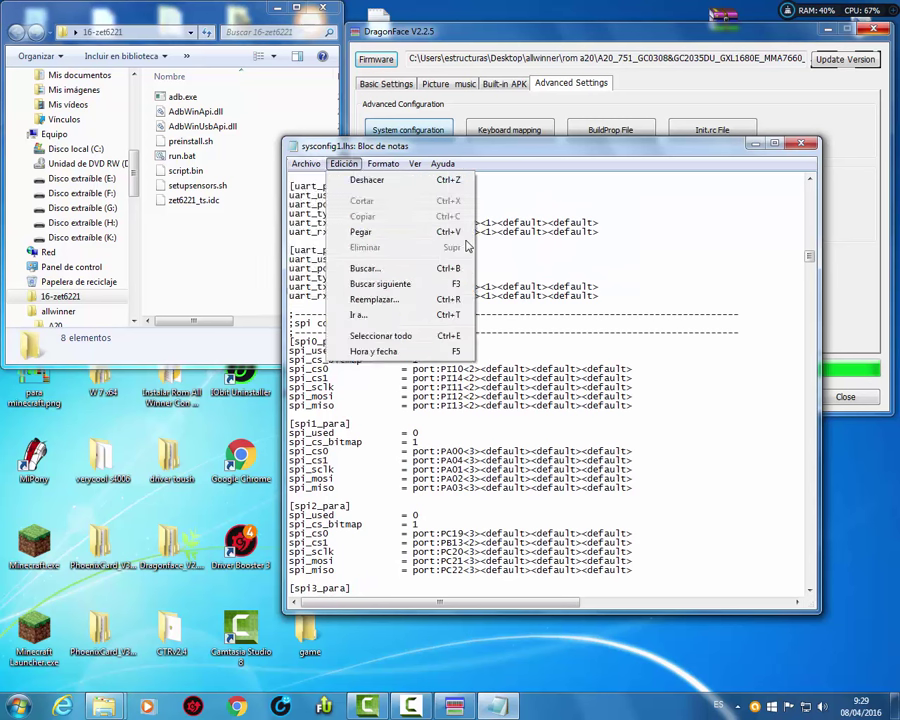
key(Left)
key(Down)
key(Down)
key(Return)
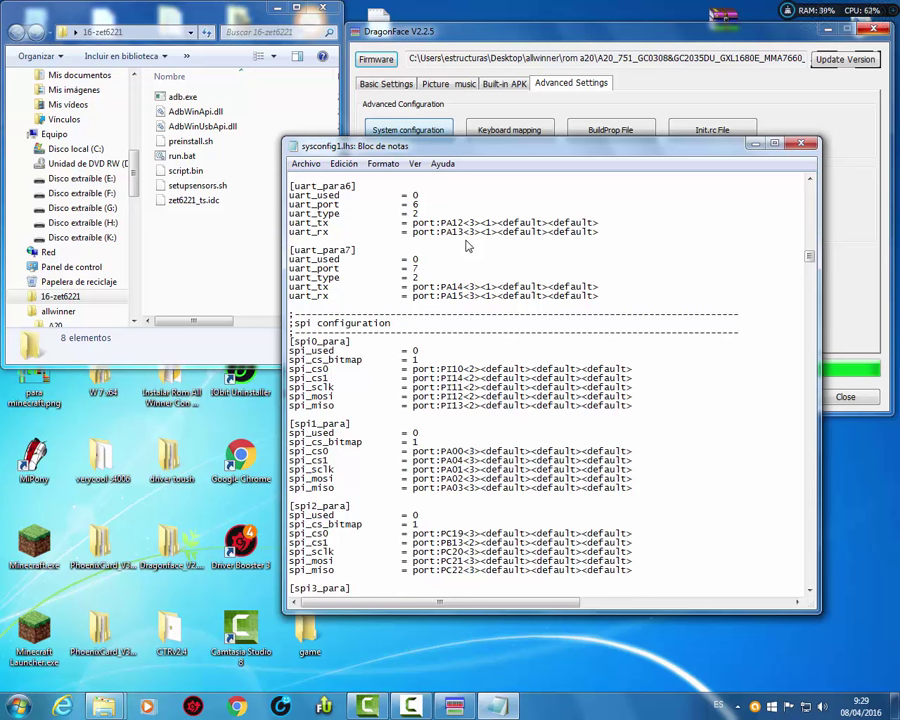
Close sysconfig1.lhs and open the firmware's Init.rc file for editing
scroll(466, 246, up, 13)
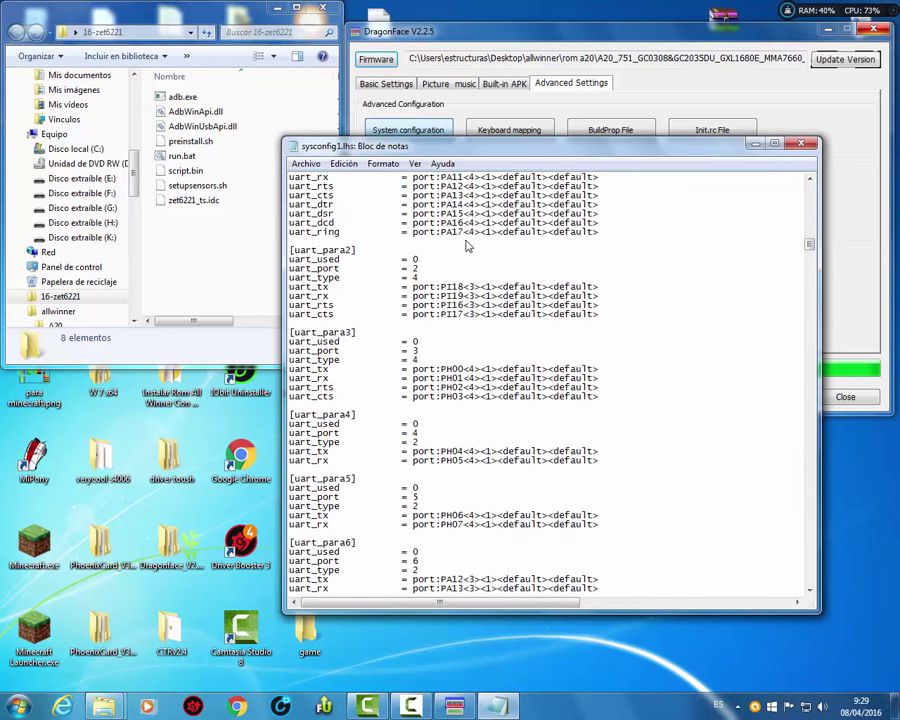
scroll(466, 246, up, 3)
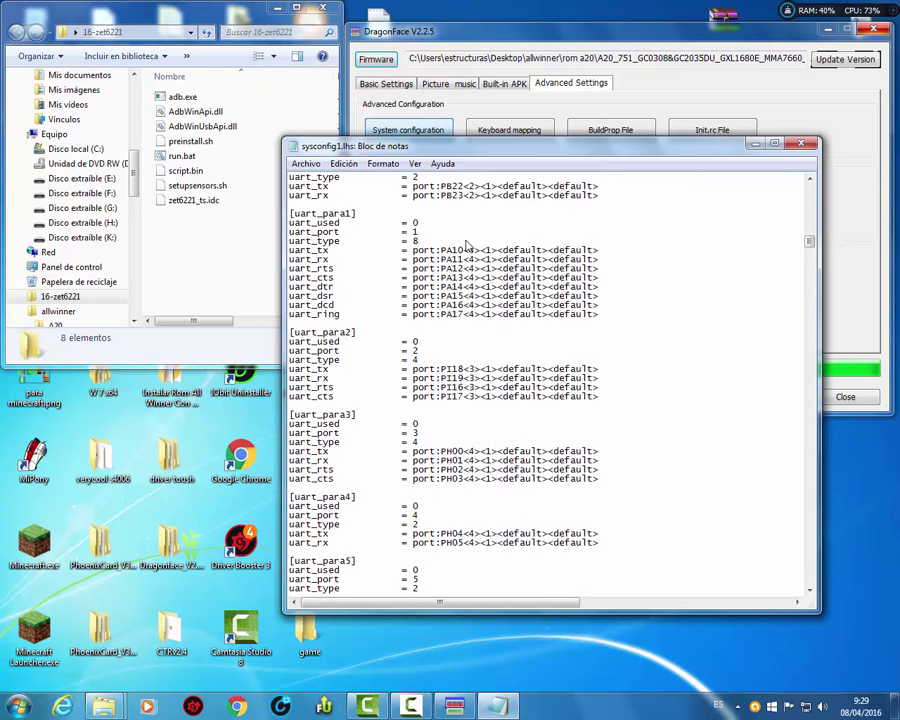
key(alt+a)
key(Escape)
key(alt+F4)
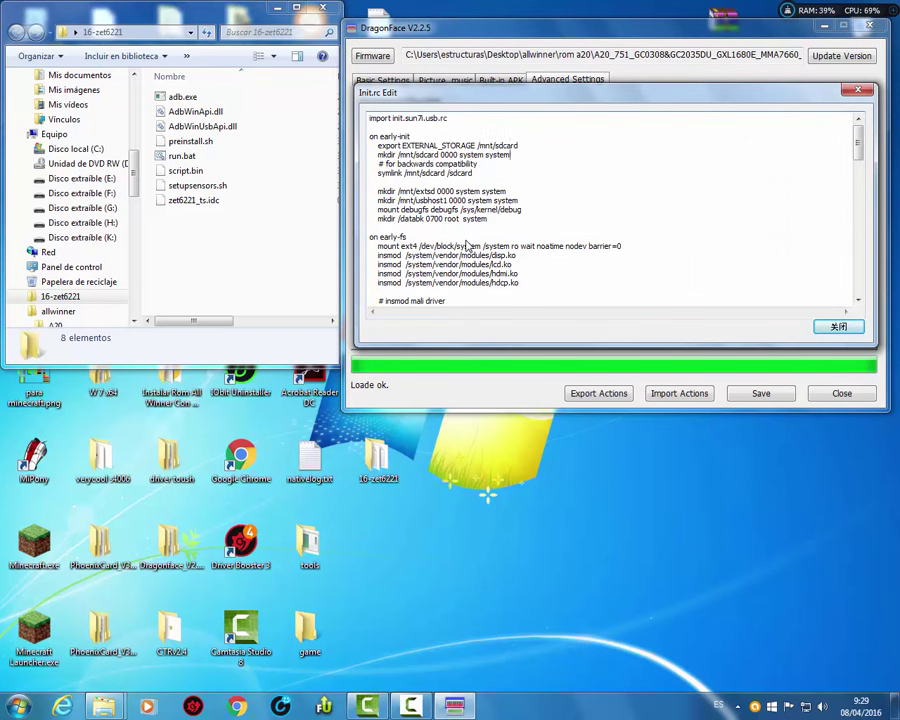
Locate the insmod line for gslX680.ko in the on boot section of Init.rc and select it
scroll(466, 244, down, 2)
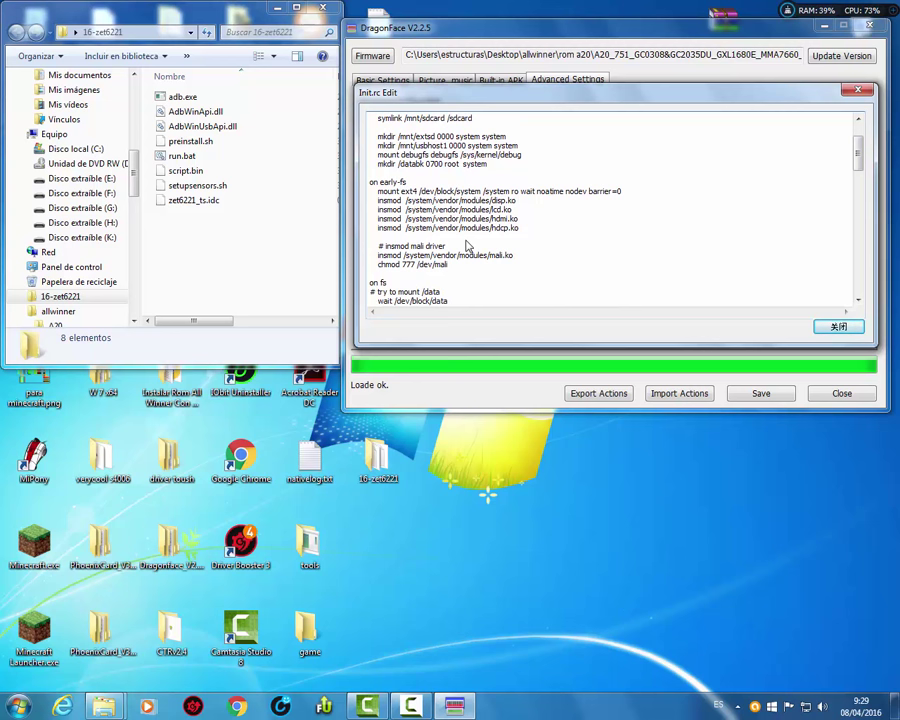
scroll(466, 244, down, 5)
scroll(466, 244, down, 5)
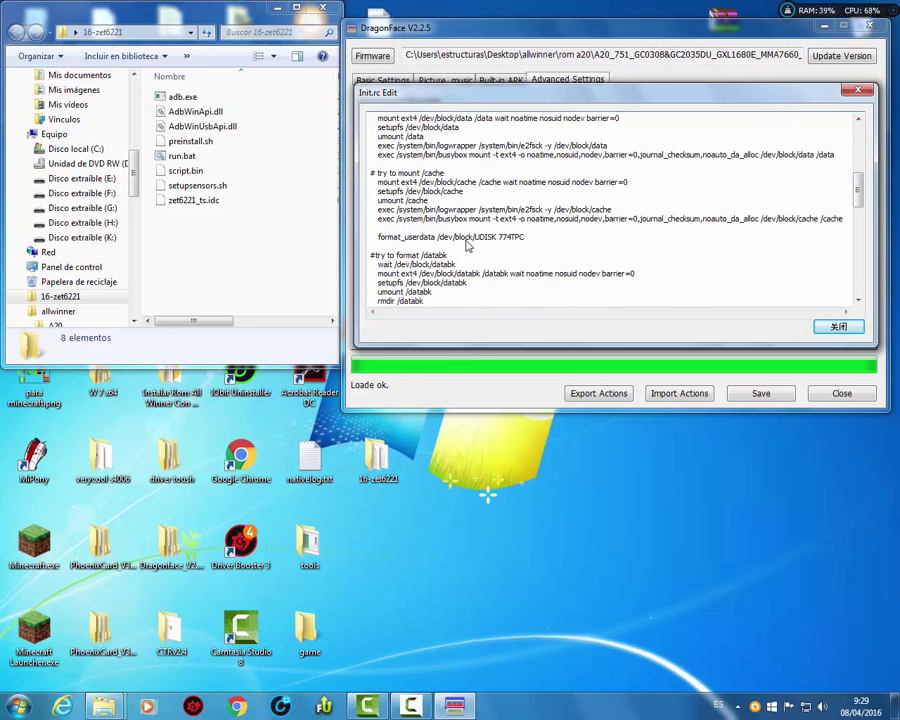
scroll(466, 244, down, 2)
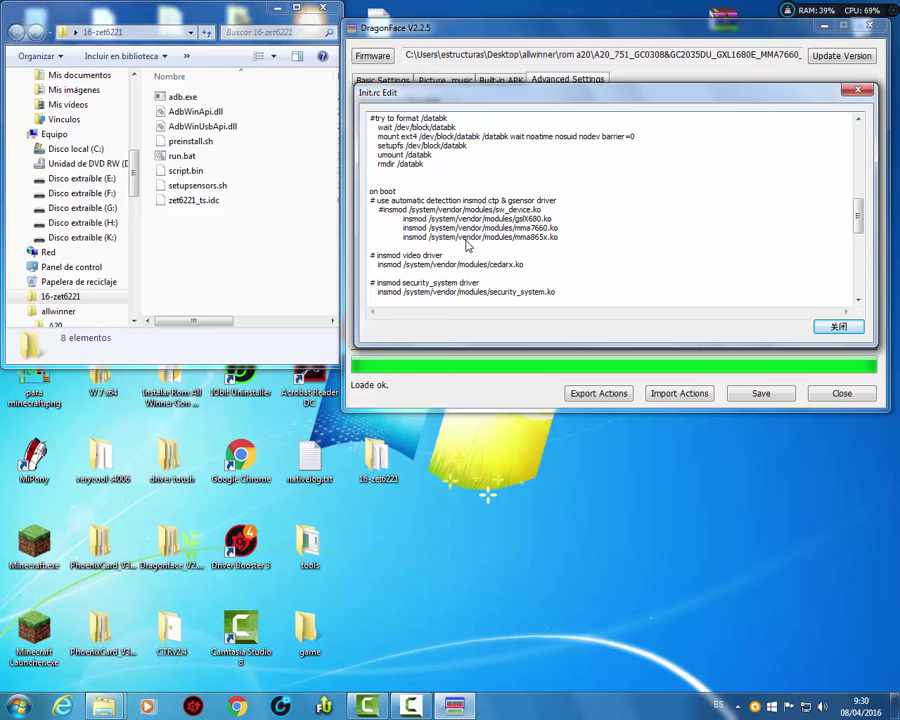
key(shift+Right)
key(shift+Right)
key(shift+Right)
key(shift+Right)
key(shift+Right)
key(shift+Right)
key(shift+Right)
key(shift+Right)
key(shift+Right)
key(shift+Right)
key(shift+Right)
key(shift+Right)
key(shift+Right)
key(shift+Right)
key(shift+Right)
key(shift+Right)
key(shift+Right)
key(shift+Right)
key(shift+Right)
key(shift+Right)
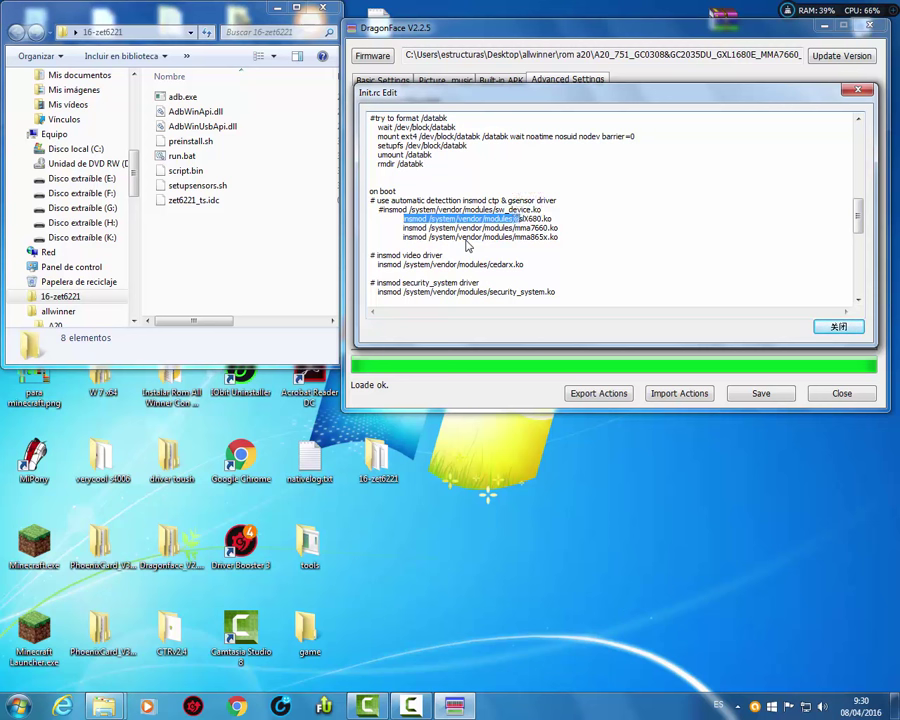
key(shift+Right)
key(shift+Right)
key(shift+Right)
key(shift+Right)
key(shift+Right)
key(shift+Right)
key(shift+Right)
key(shift+Right)
key(shift+Right)
Close the Init.rc editor and reopen the system configuration file at the [ctp_para] section
key(Escape)
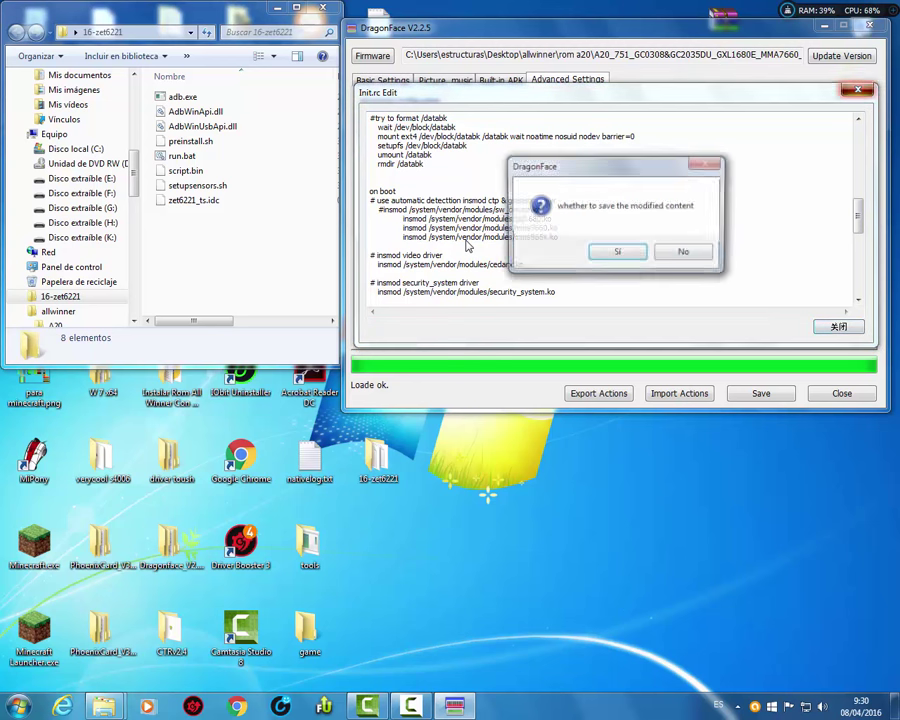
key(Return)
key(Return)
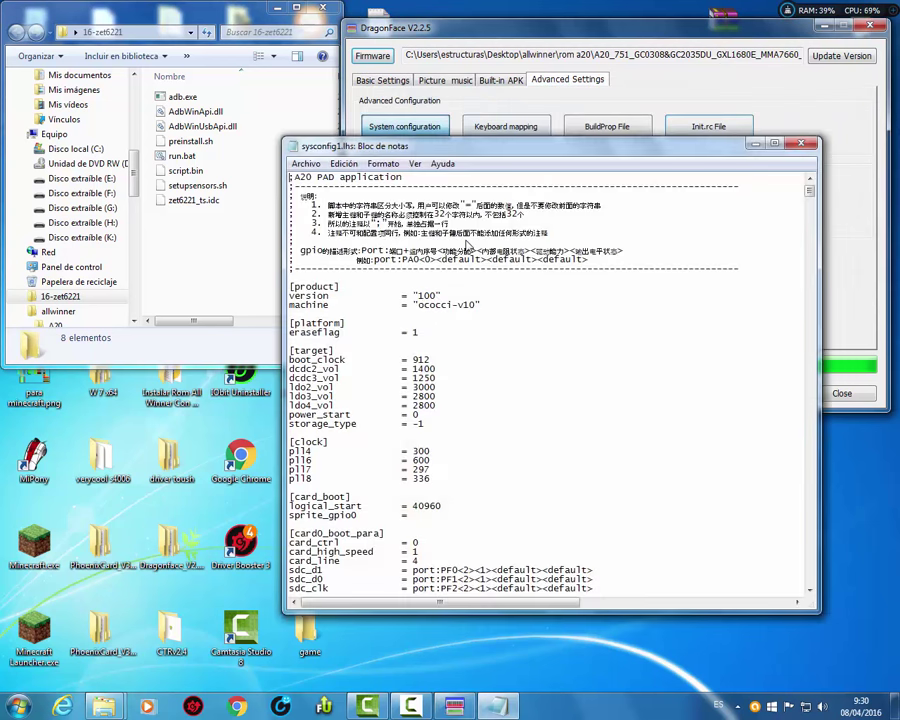
scroll(465, 245, down, 15)
scroll(465, 245, down, 20)
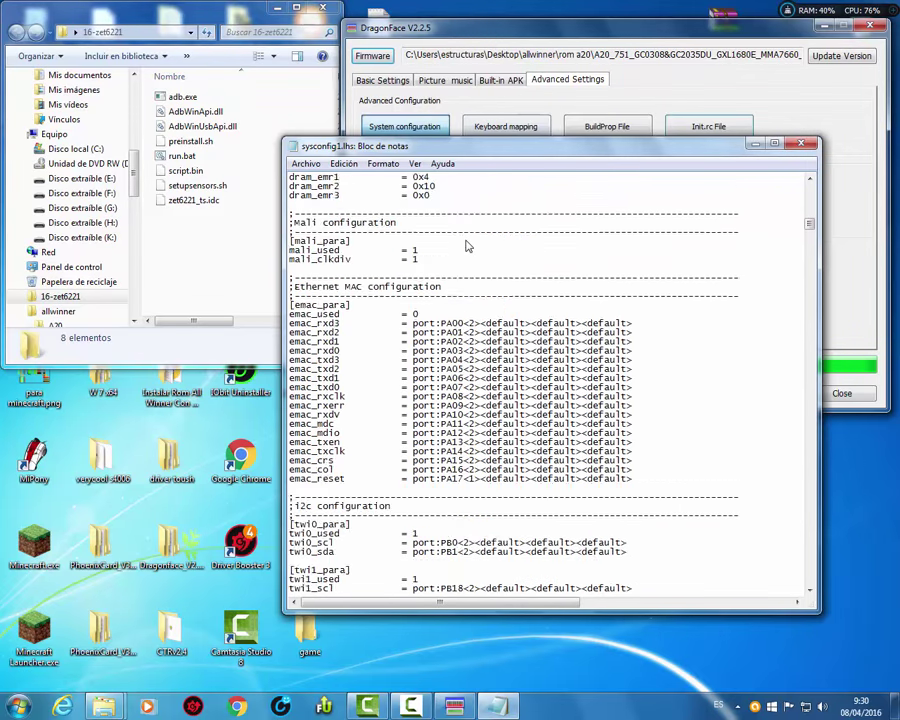
scroll(465, 245, down, 20)
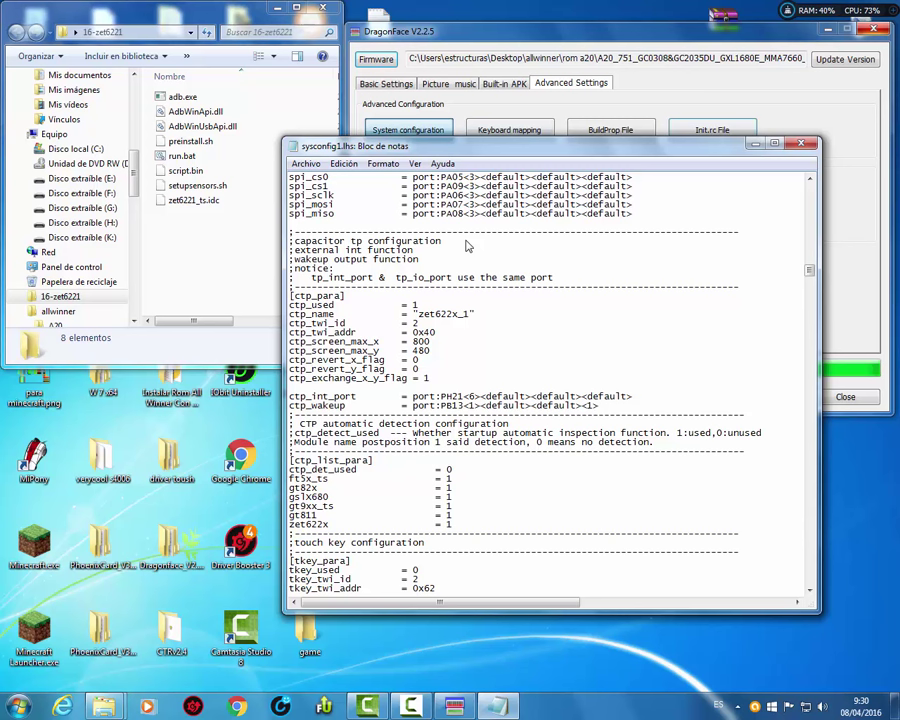
Examine the driver names in [ctp_list_para] and the ctp_name entry in [ctp_para] of sysconfig1.lhs
key(F3)
key(shift+Right)
key(F3)
key(Up)
key(Up)
key(Up)
key(Up)
key(Up)
key(Up)
key(Up)
key(Up)
key(Up)
key(Up)
key(Up)
key(Up)
key(Up)
key(Up)
key(Up)
key(Up)
key(Up)
key(Up)
scroll(466, 246, up, 2)
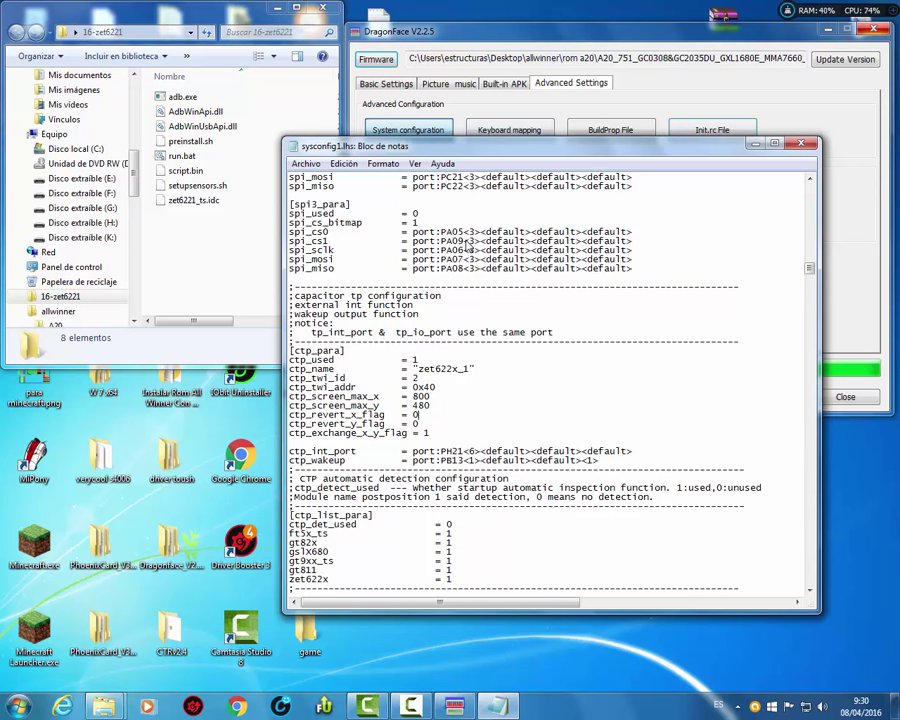
key(Up)
key(Up)
key(Up)
key(Up)
key(Up)
key(shift+Right)
key(shift+Right)
key(Up)
key(Home)
key(ctrl+shift+Right)
key(End)
key(shift+Left)
key(Down)
key(Down)
key(Down)
key(Down)
key(Down)
key(Down)
key(End)
Close sysconfig1.lhs and reopen Init.rc at the gslX680.ko insmod line in the on boot section
scroll(467, 246, up, 11)
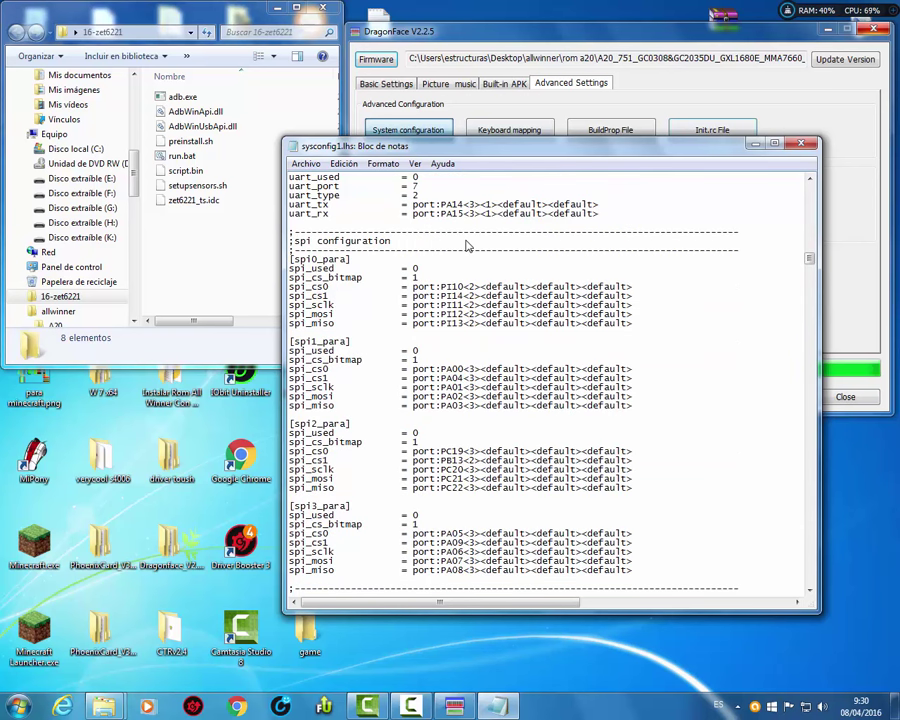
key(alt+a)
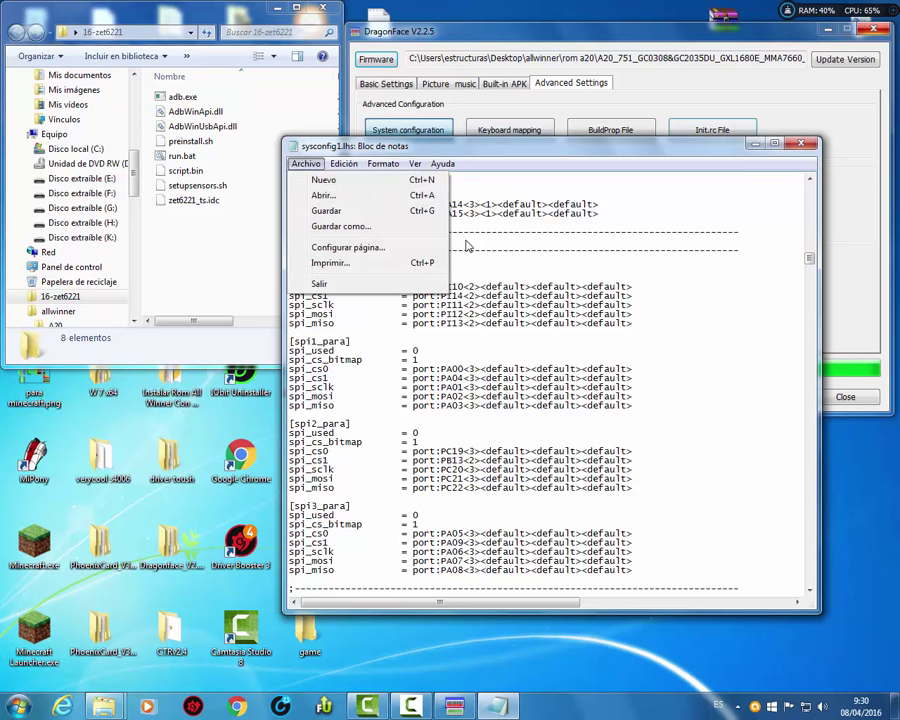
click(466, 246)
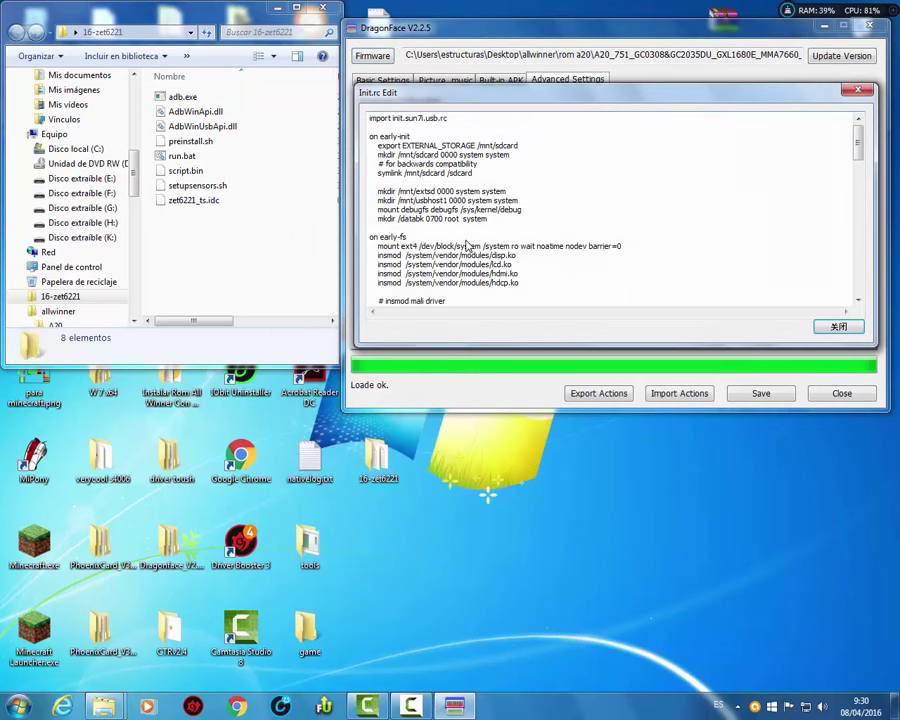
scroll(466, 246, down, 12)
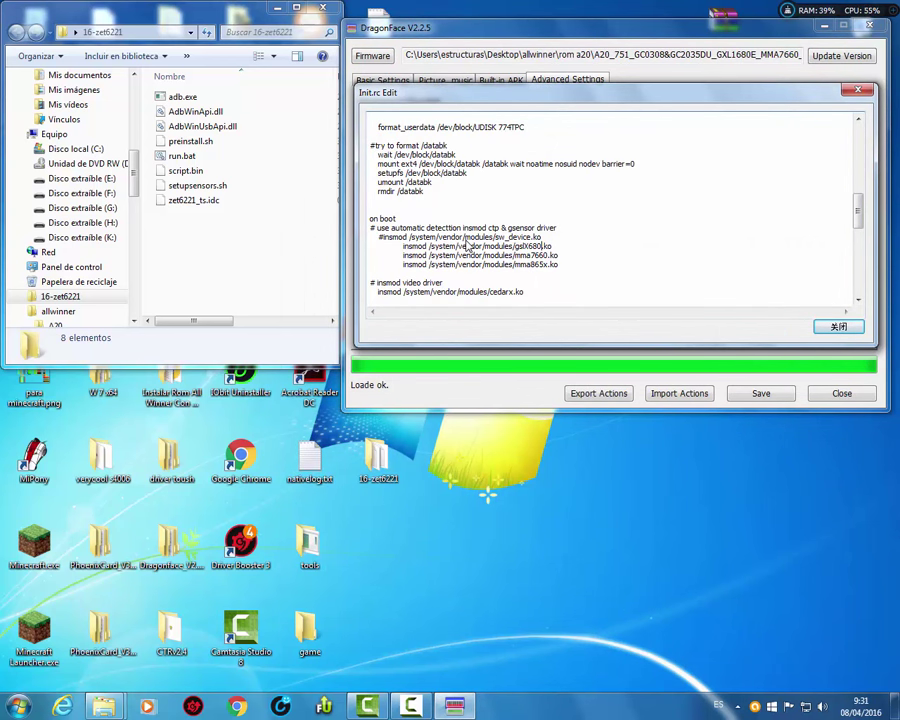
Replace the gslX680 module name with zet622x in the touch driver's insmod line of the on boot section
key(BackSpace)
key(BackSpace)
key(BackSpace)
key(BackSpace)
key(BackSpace)
key(BackSpace)
key(BackSpace)
key(BackSpace)
text(zet622x)
Examine the camera module lines in the csi module section of Init.rc, including gc0308.ko and gc2035.ko
scroll(466, 244, down, 1)
scroll(466, 244, down, 4)
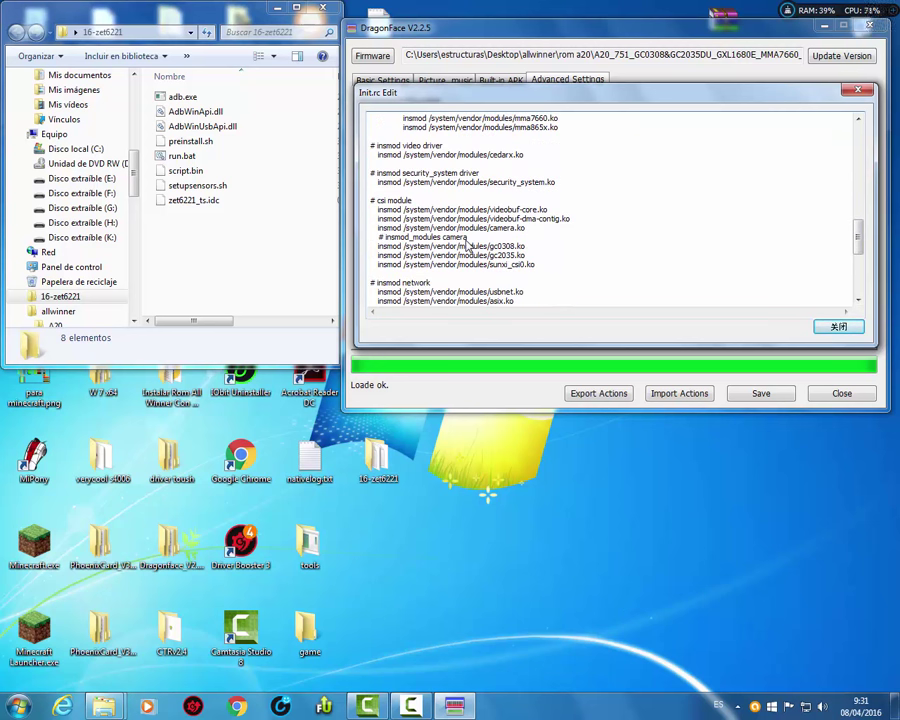
drag(377, 237, 466, 240)
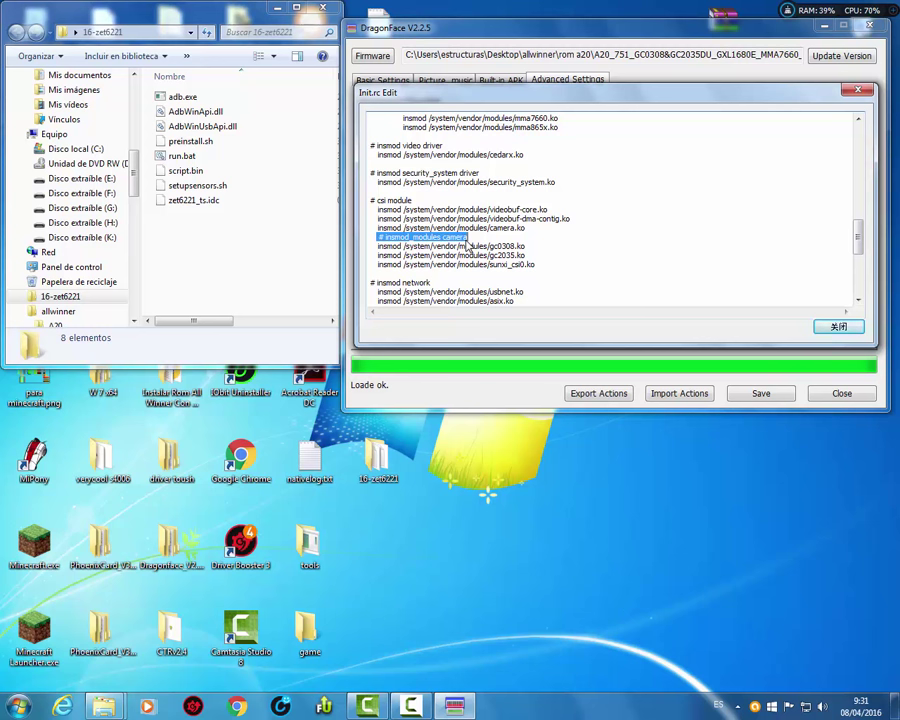
key(Down)
key(Right)
key(Right)
key(Right)
key(Right)
key(Right)
key(Right)
key(Right)
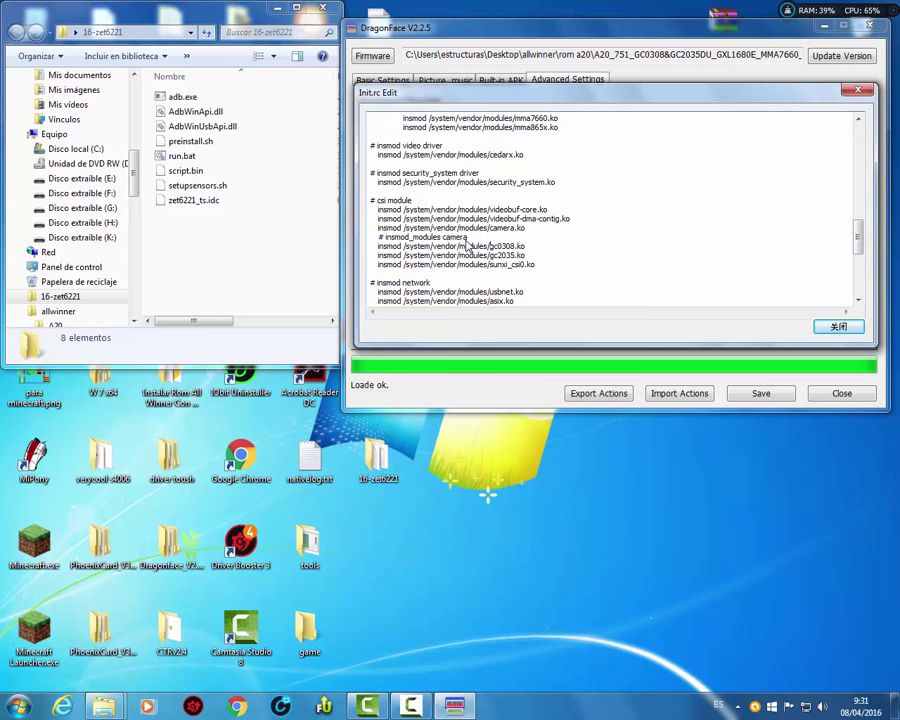
key(shift+Right)
key(shift+Right)
key(shift+Right)
key(shift+Right)
key(shift+Right)
key(shift+Right)
key(Down)
key(Down)
key(ctrl+shift+Right)
scroll(465, 245, up, 4)
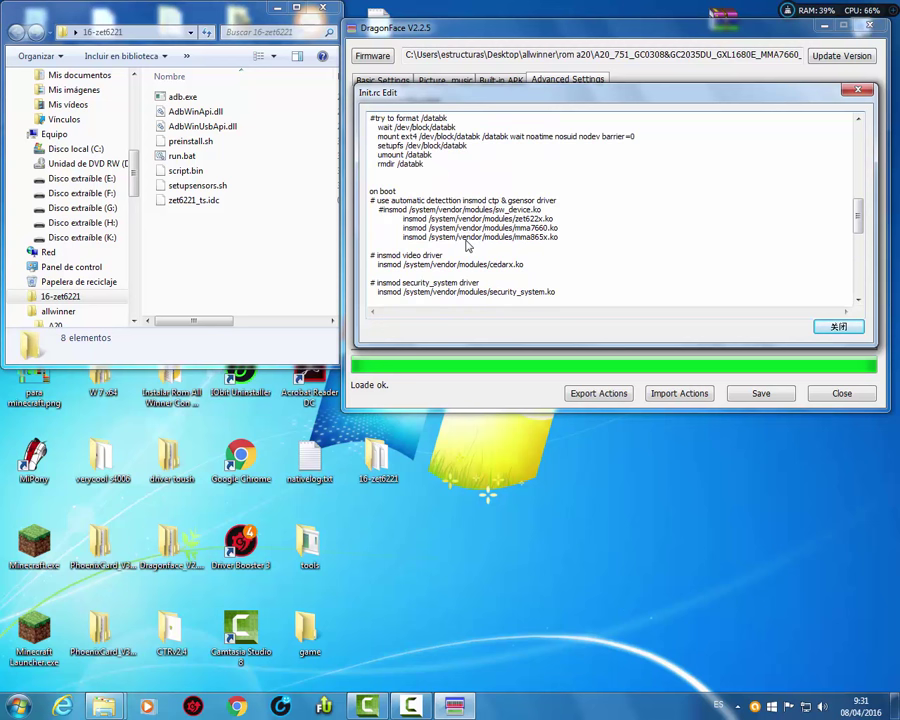
Close the Init.rc editor and save the modified content
scroll(465, 245, up, 15)
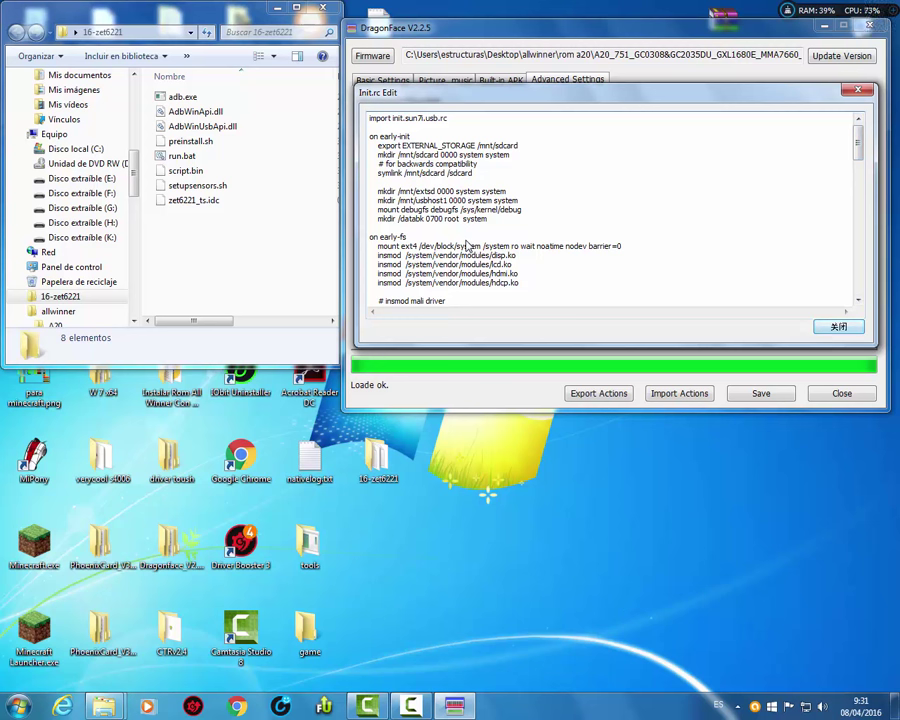
key(Escape)
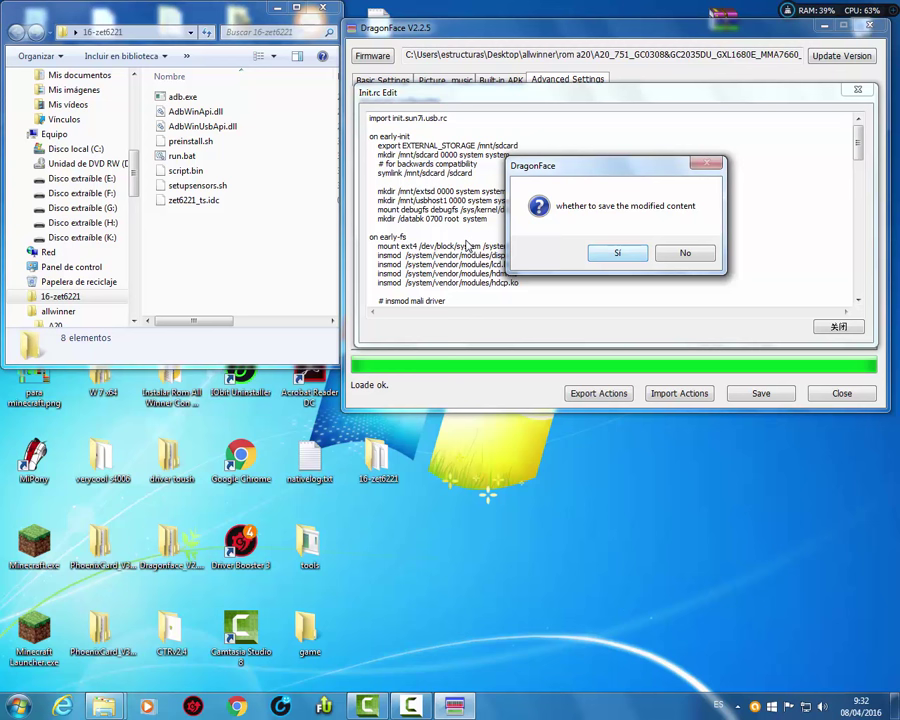
key(Return)
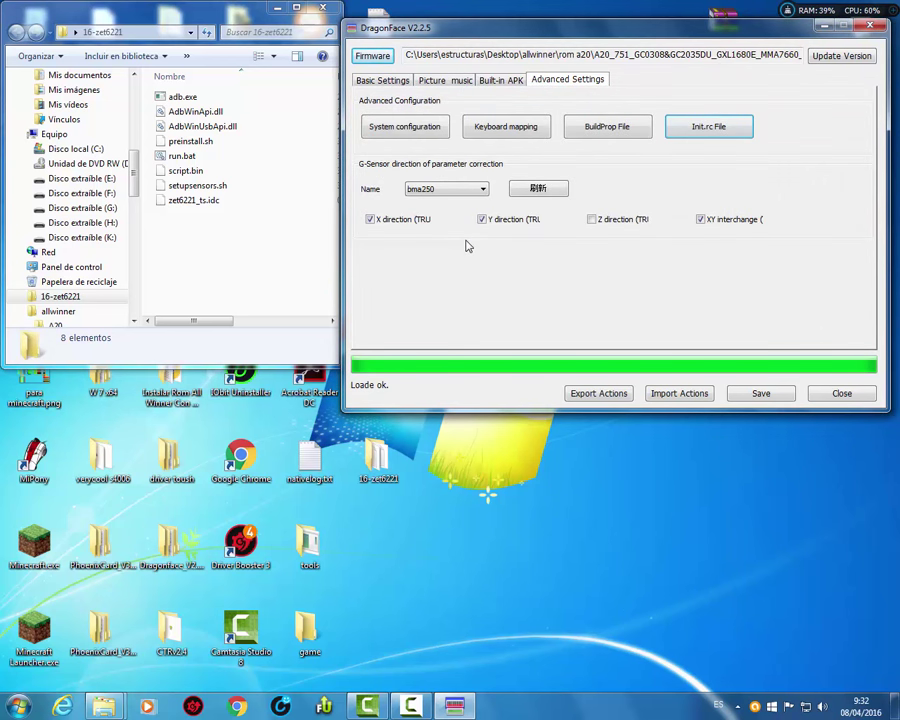
Reopen Init.rc, check the zet622x.ko insmod line in the on boot section, and close the editor
key(Return)
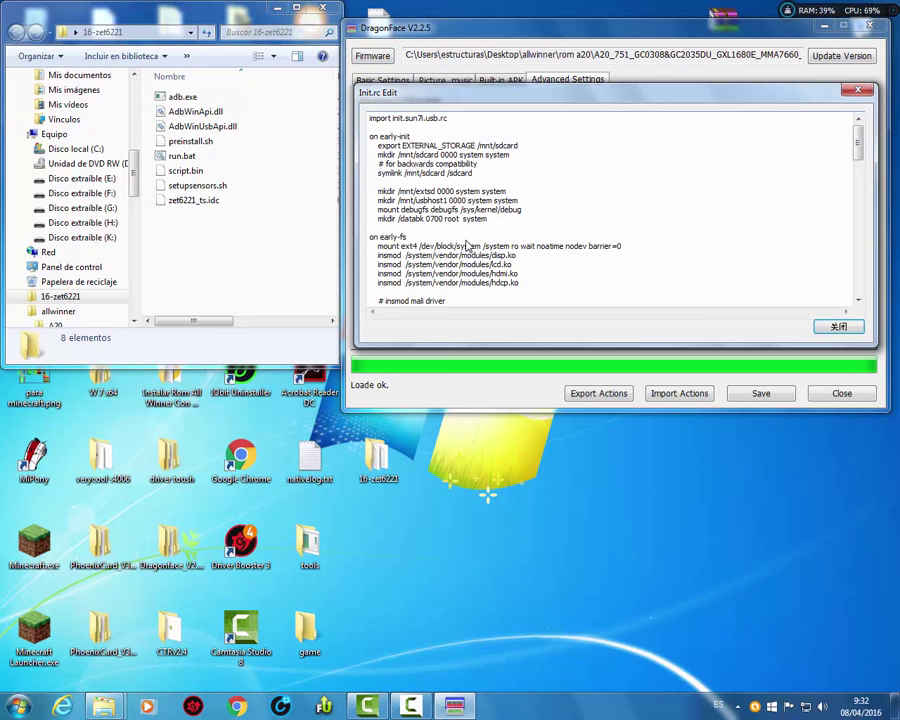
scroll(466, 245, down, 15)
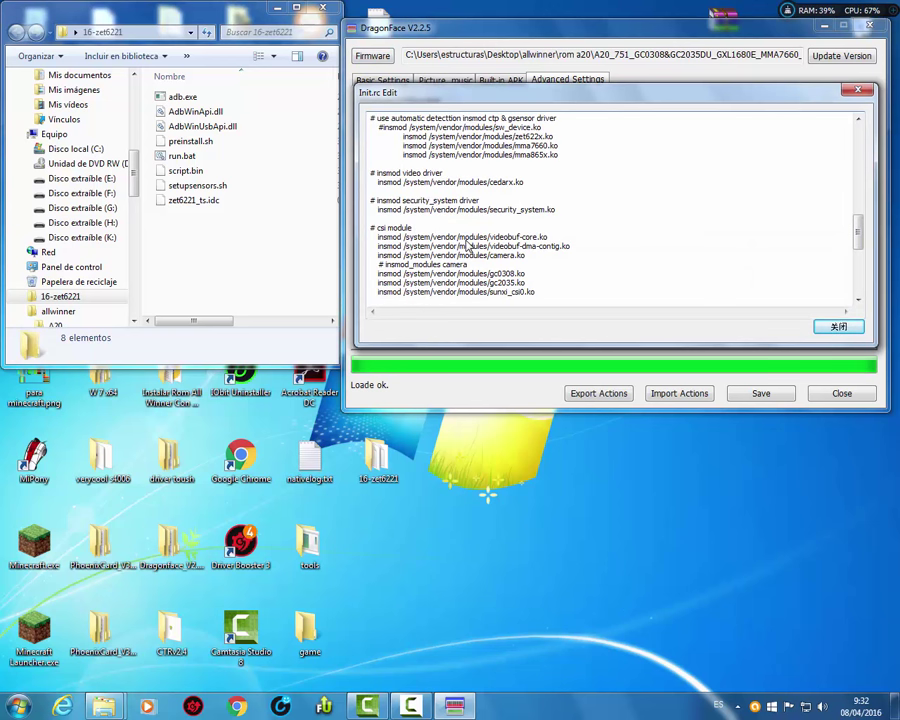
scroll(466, 244, up, 2)
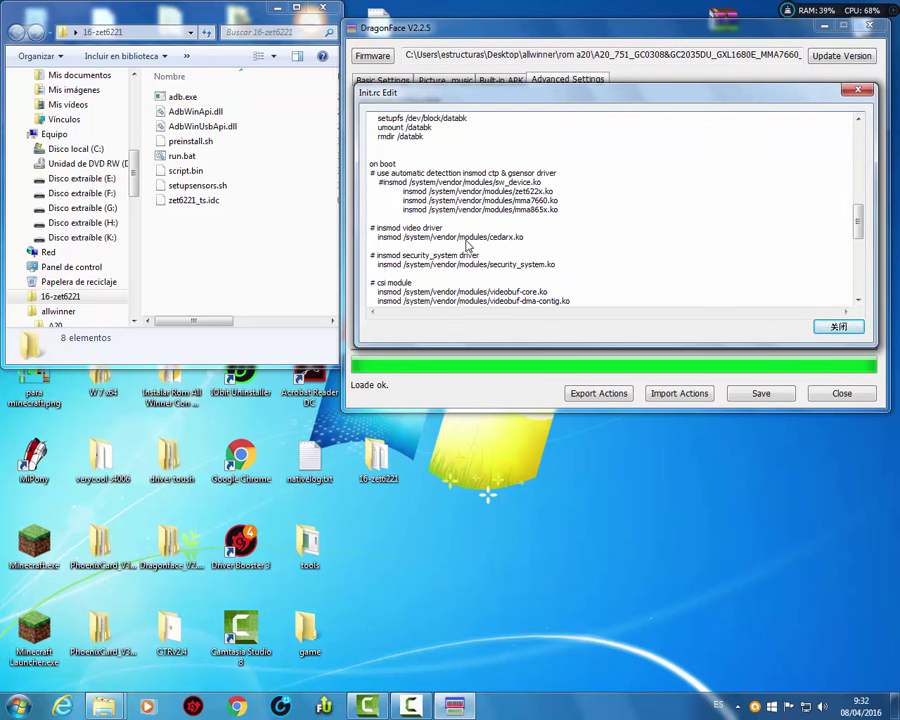
key(shift+End)
key(Down)
key(Down)
key(Down)
key(Down)
key(Down)
key(Down)
key(Down)
key(alt+F4)
key(Return)
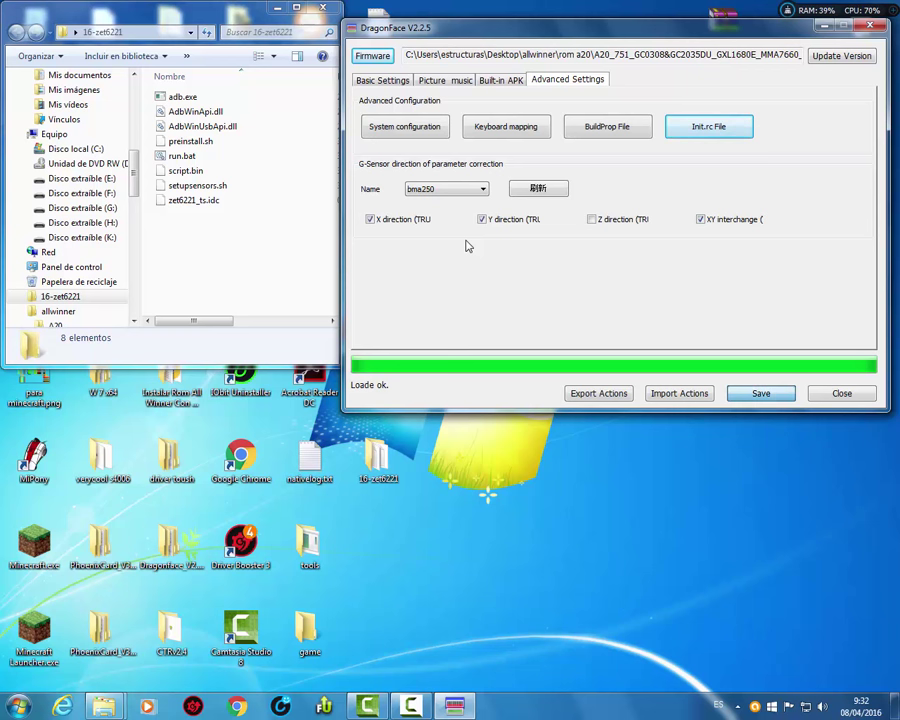
Save the modified firmware image as pruebafinal in the rom a20 folder and dismiss the completion dialog
key(Return)
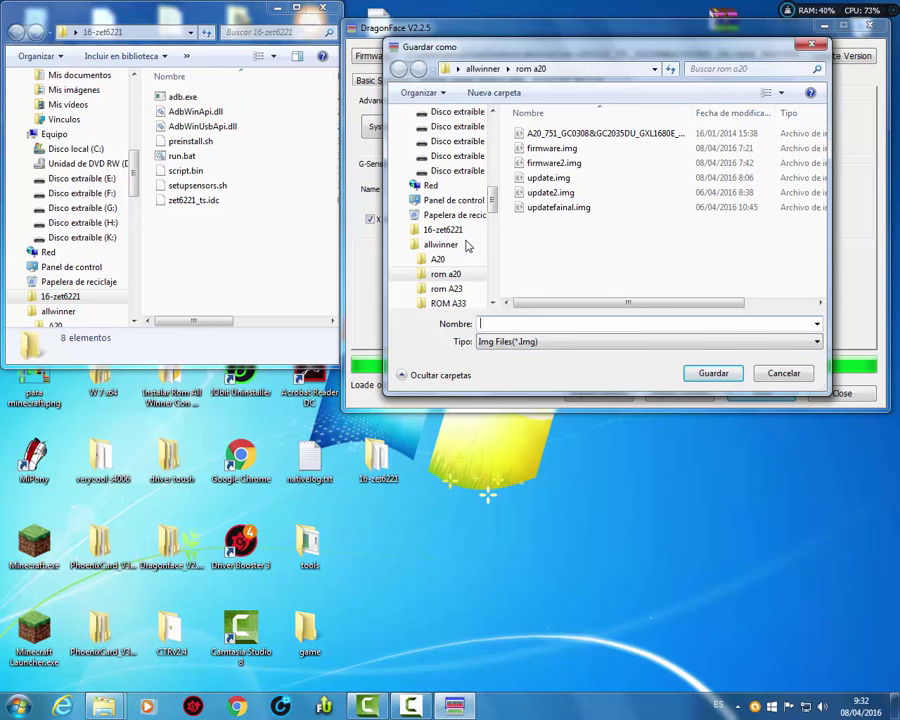
text(prubafinal)
key(Left)
key(Left)
key(Left)
key(Left)
key(Left)
key(Left)
key(Left)
text(e)
key(Tab)
key(Return)
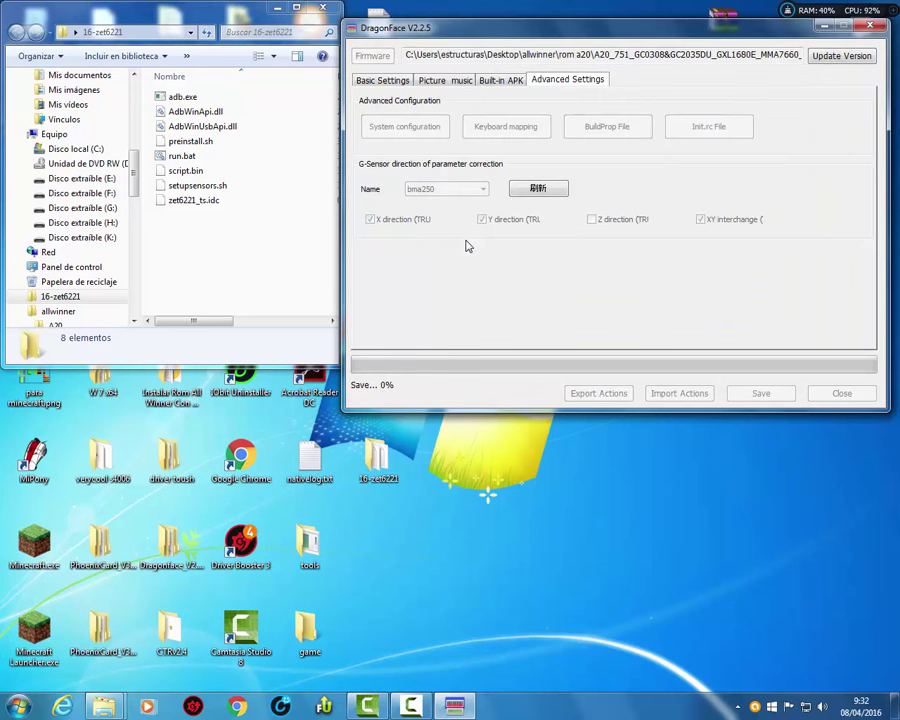
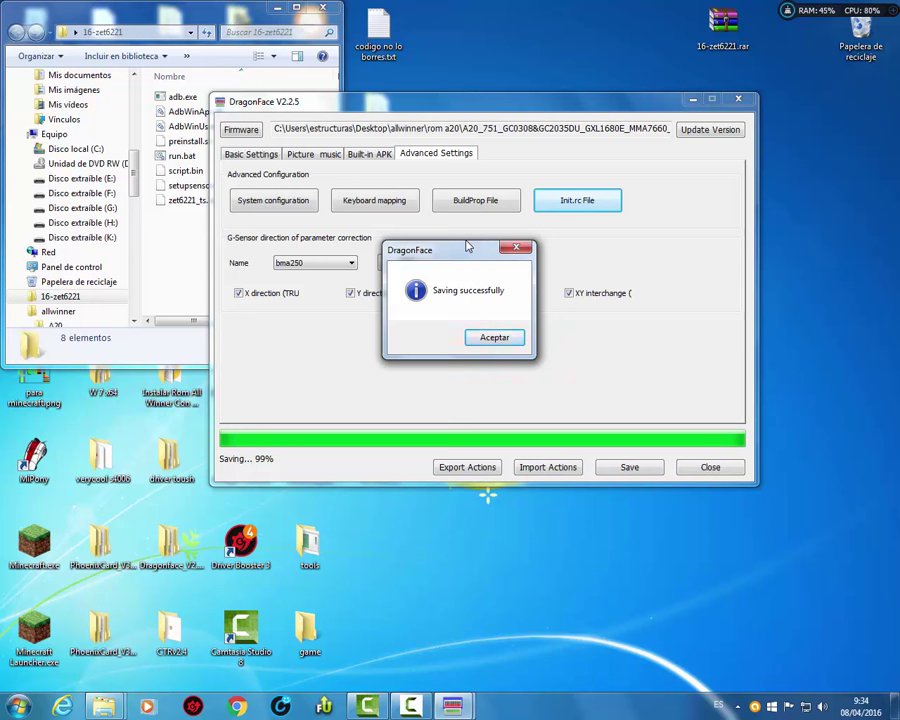
key(Return)
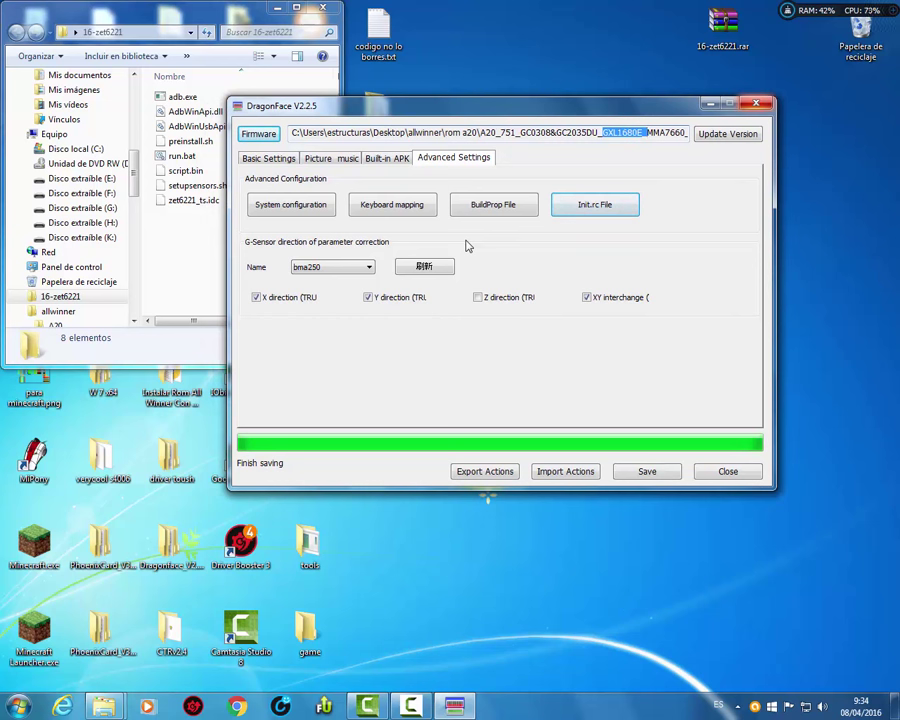
Exit DragonFace, check for pruebafinal.img in the rom a20 folder, and close the folder window
key(alt+F4)
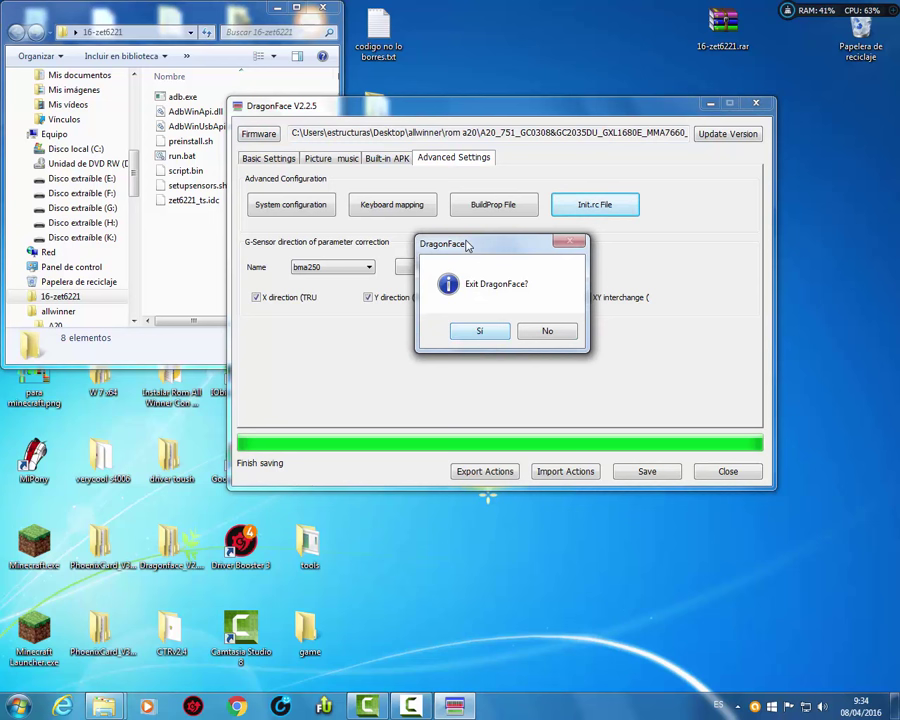
key(Return)
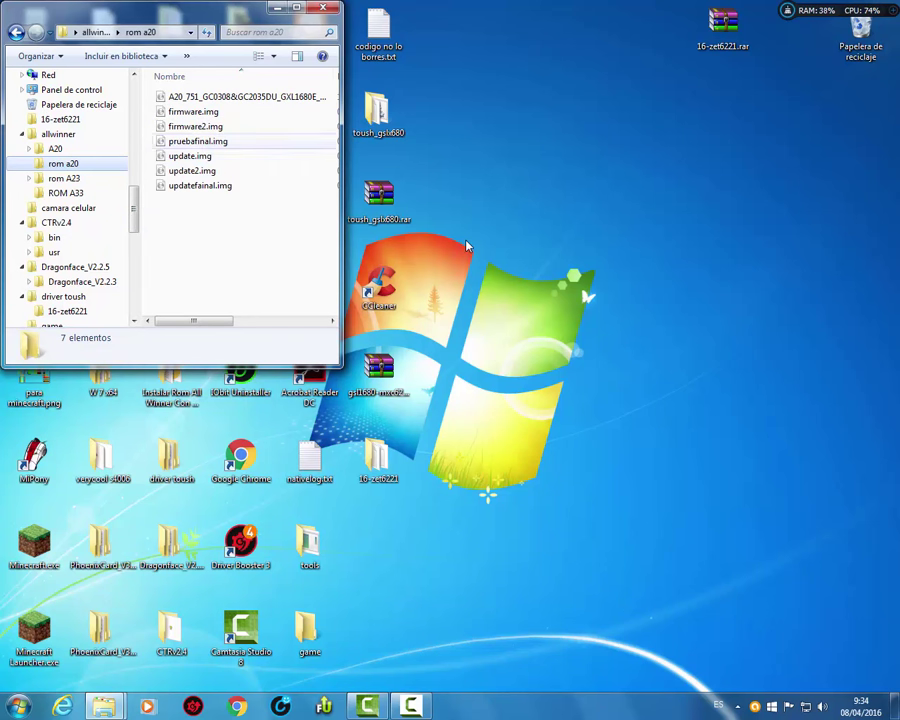
click(198, 141)
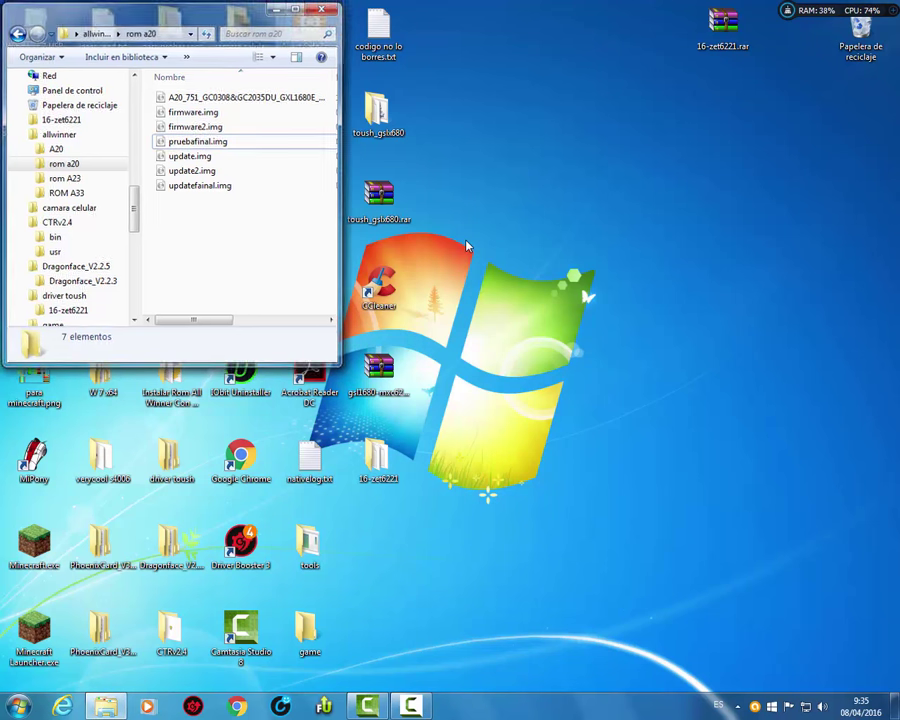
key(alt+F4)
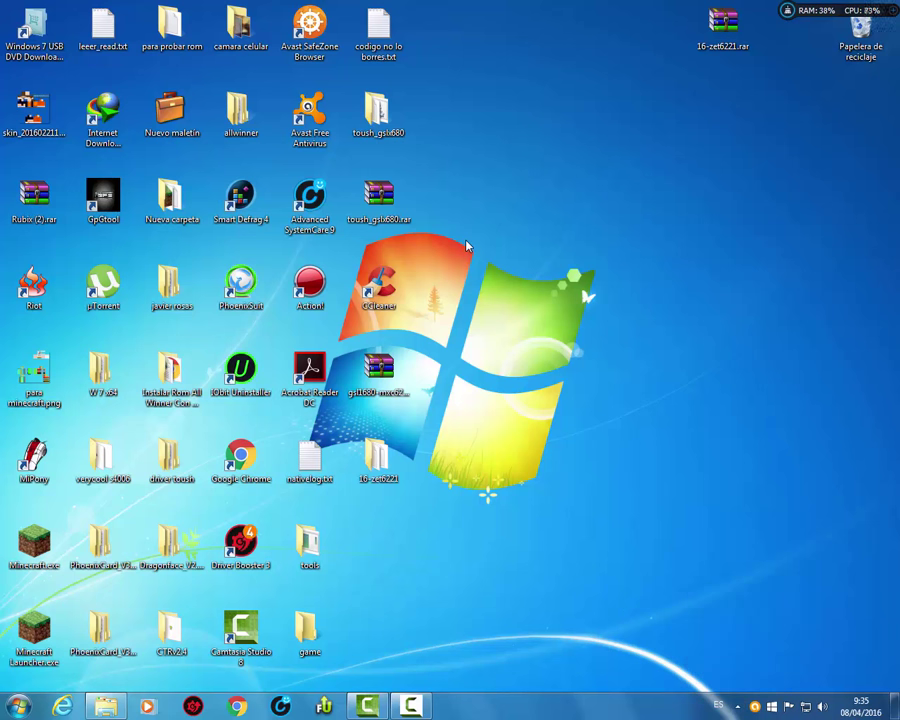
Switch to PhoenixSuit and load pruebafinal.img from the rom a20 folder as the firmware image
key(p)
key(h)
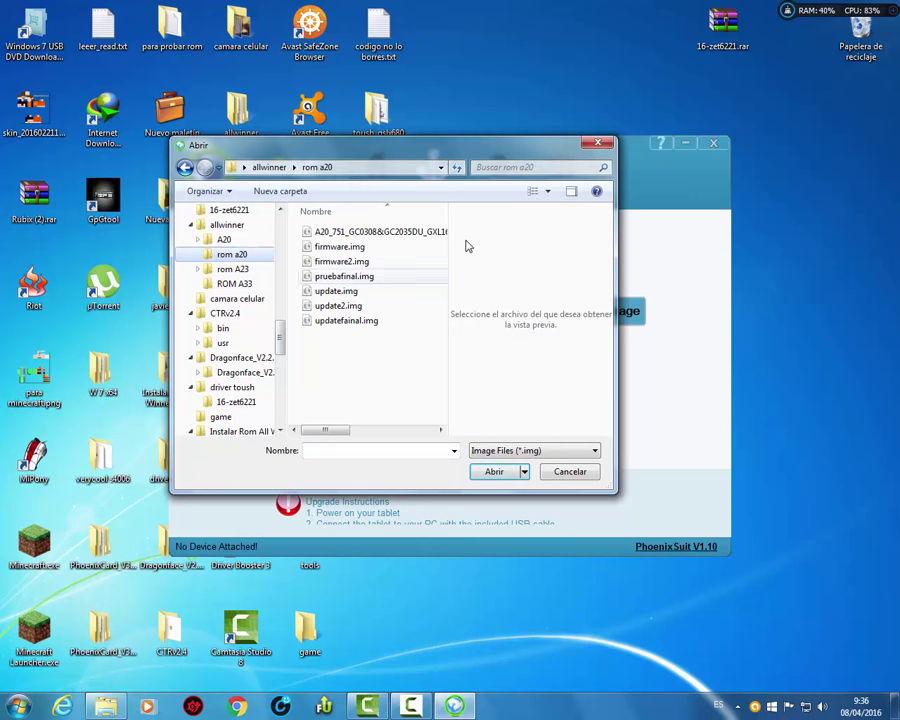
key(Return)
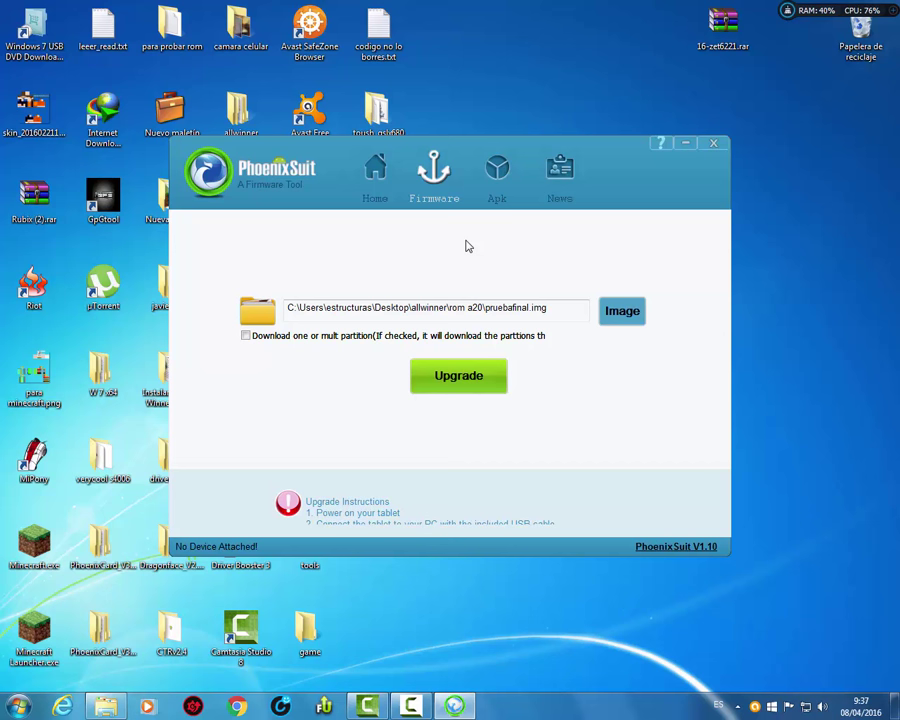
Flash the loaded firmware image to the tablet, answering the format question, and dismiss the completion dialog
key(Return)
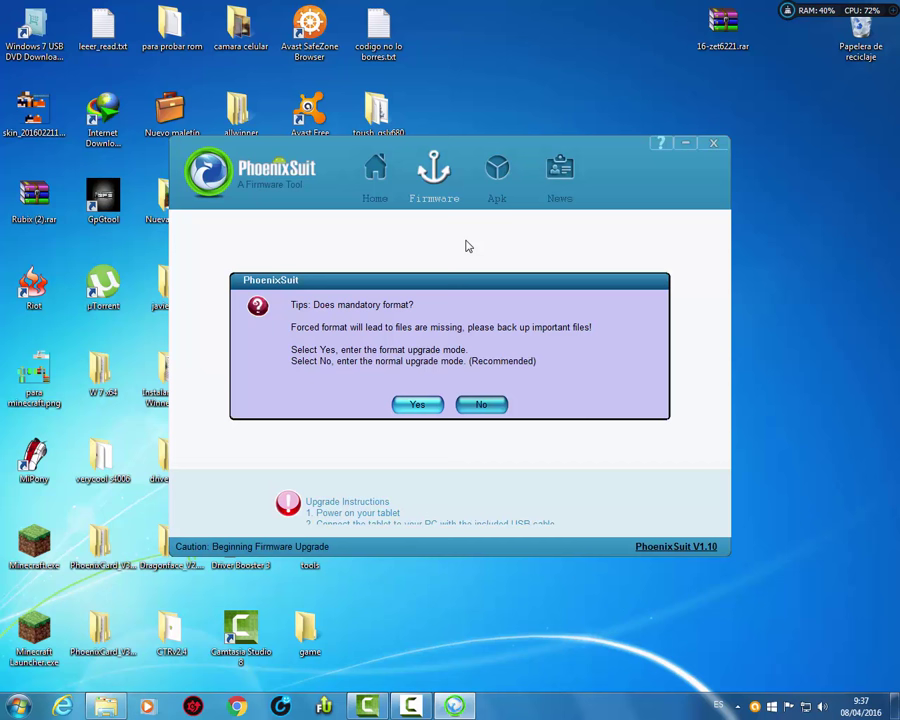
key(Return)
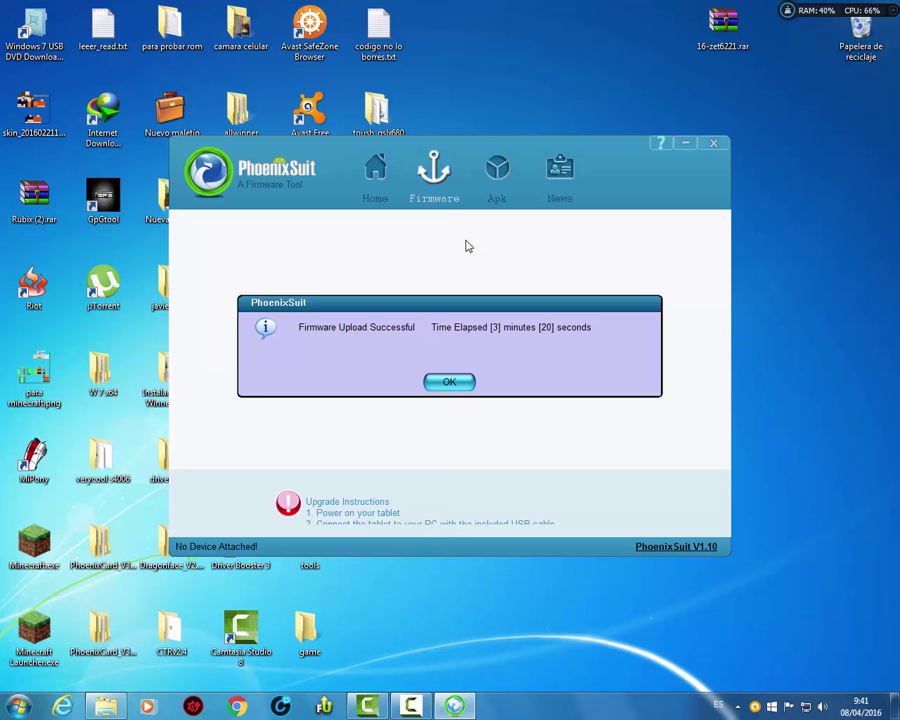
key(Return)
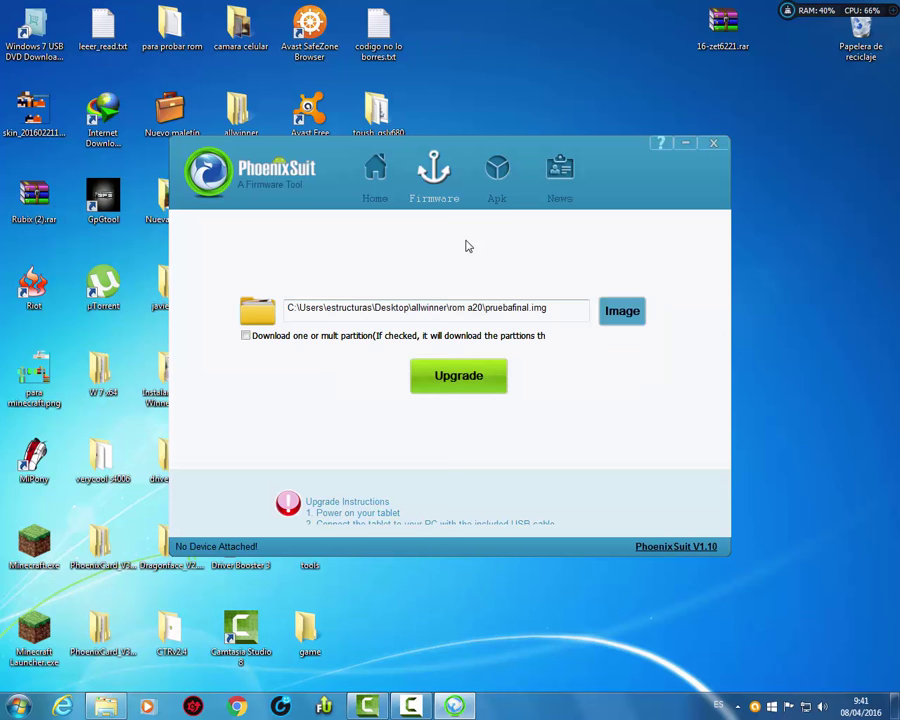